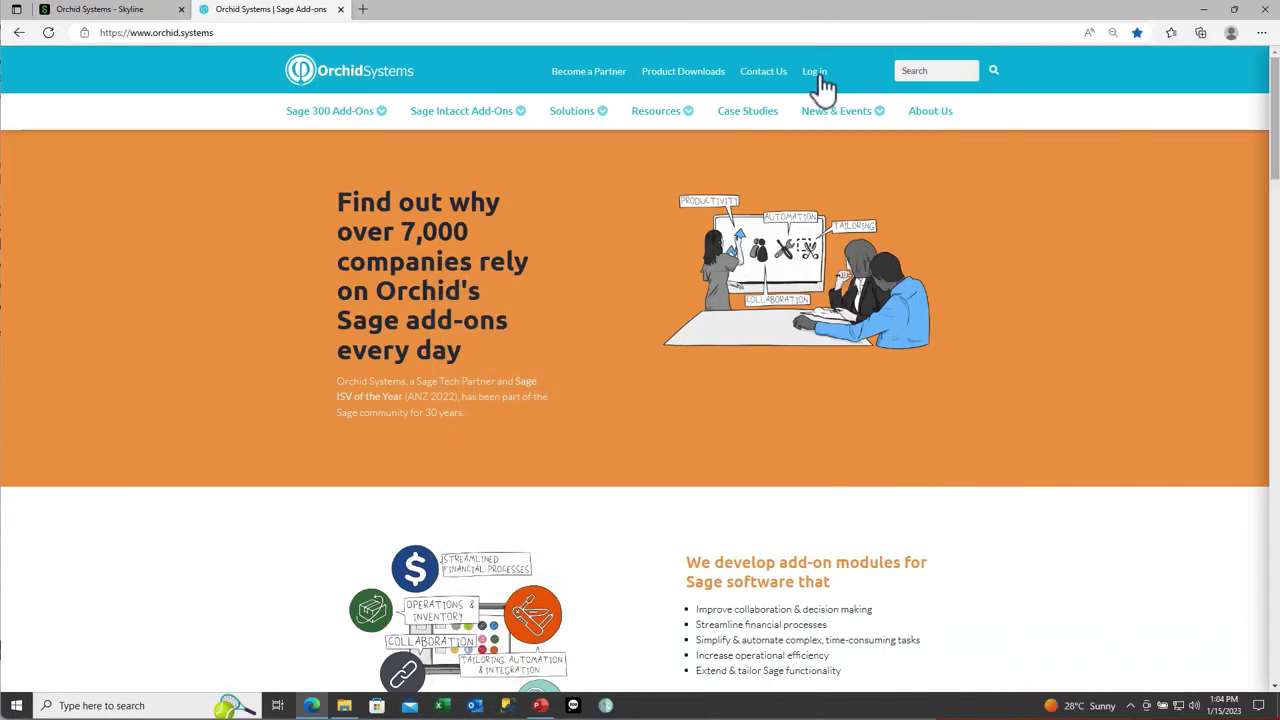
# Log in to the Orchid Systems site and download Orchid_EFT.zip for EFT Processing for Sage Intacct
pyautogui.click(818, 78)
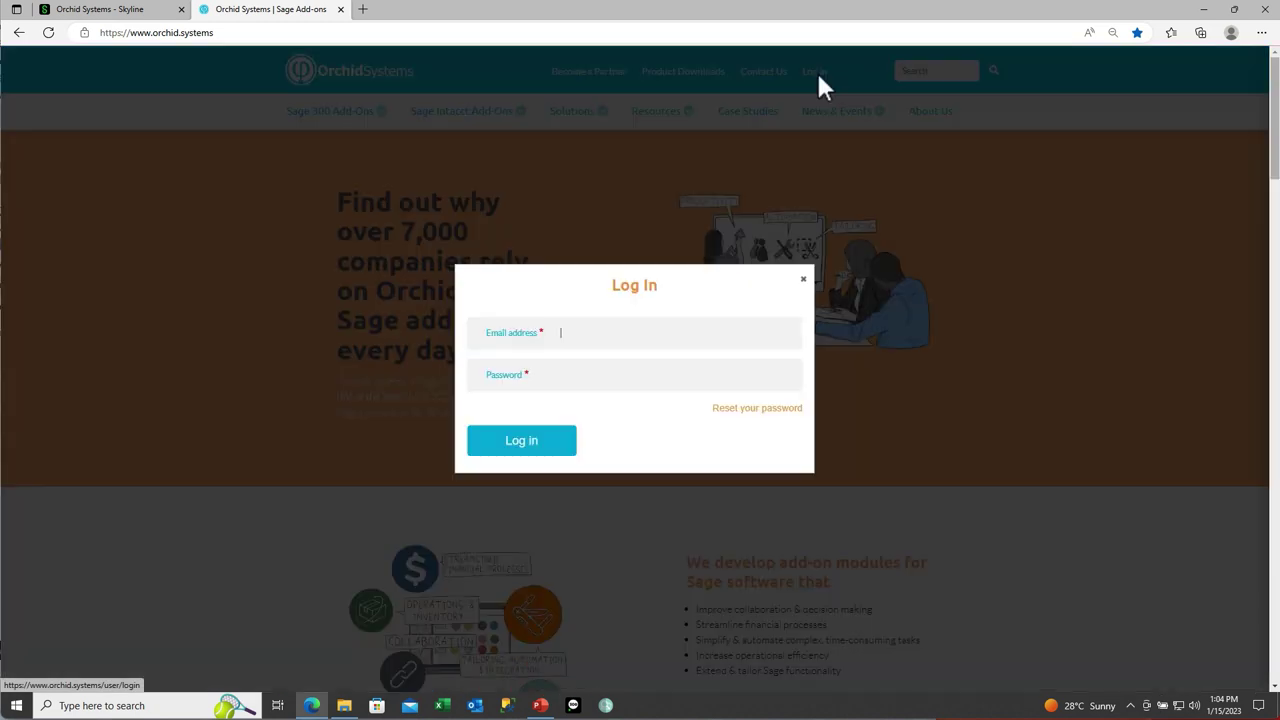
pyautogui.click(508, 446)
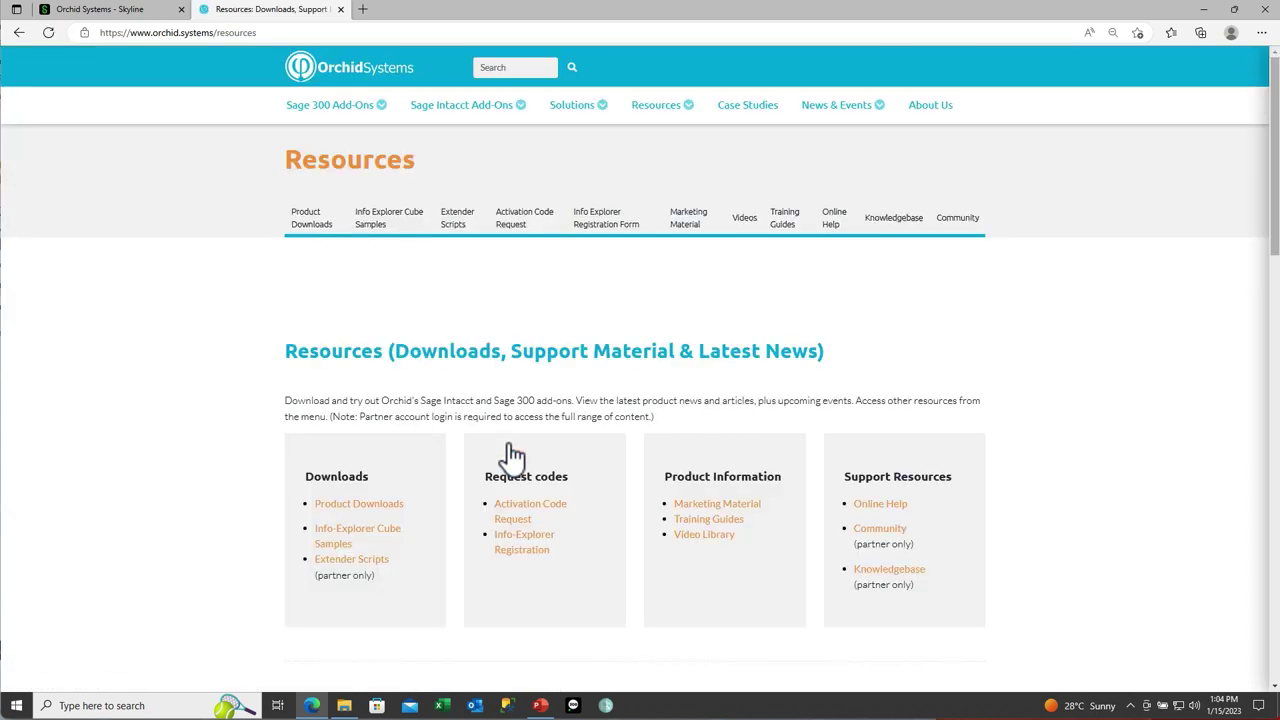
pyautogui.click(315, 240)
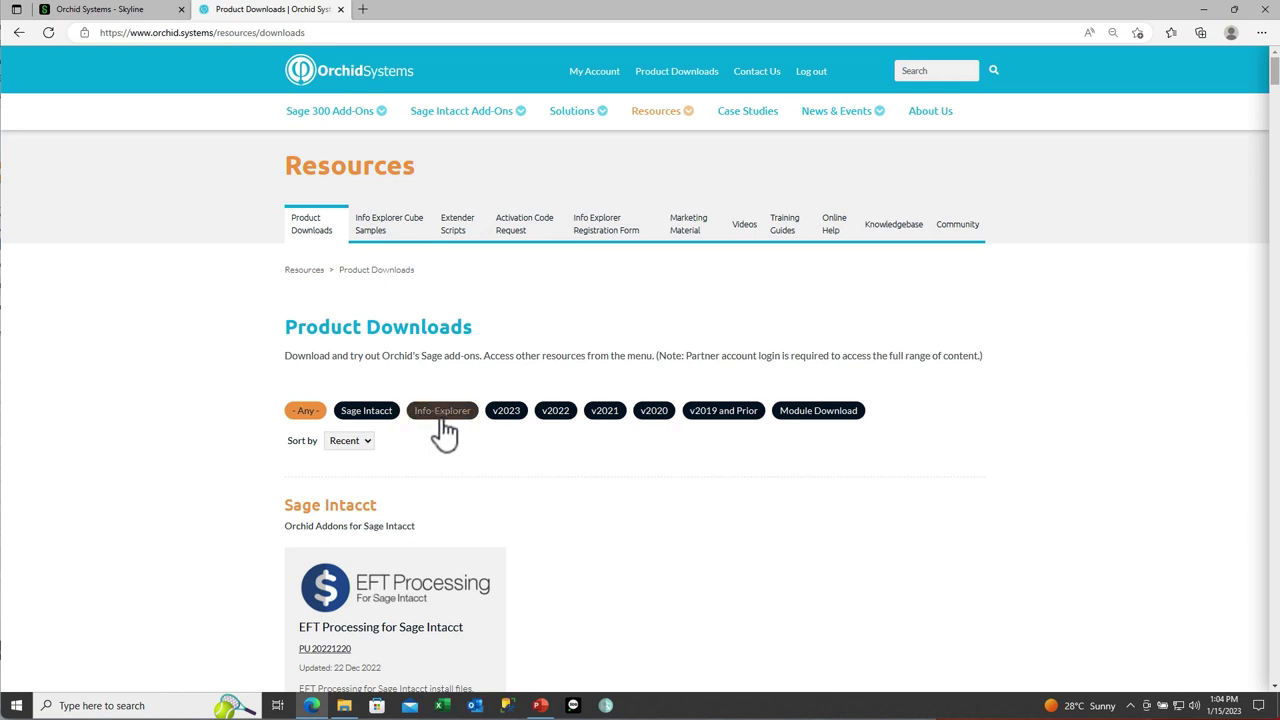
pyautogui.click(375, 427)
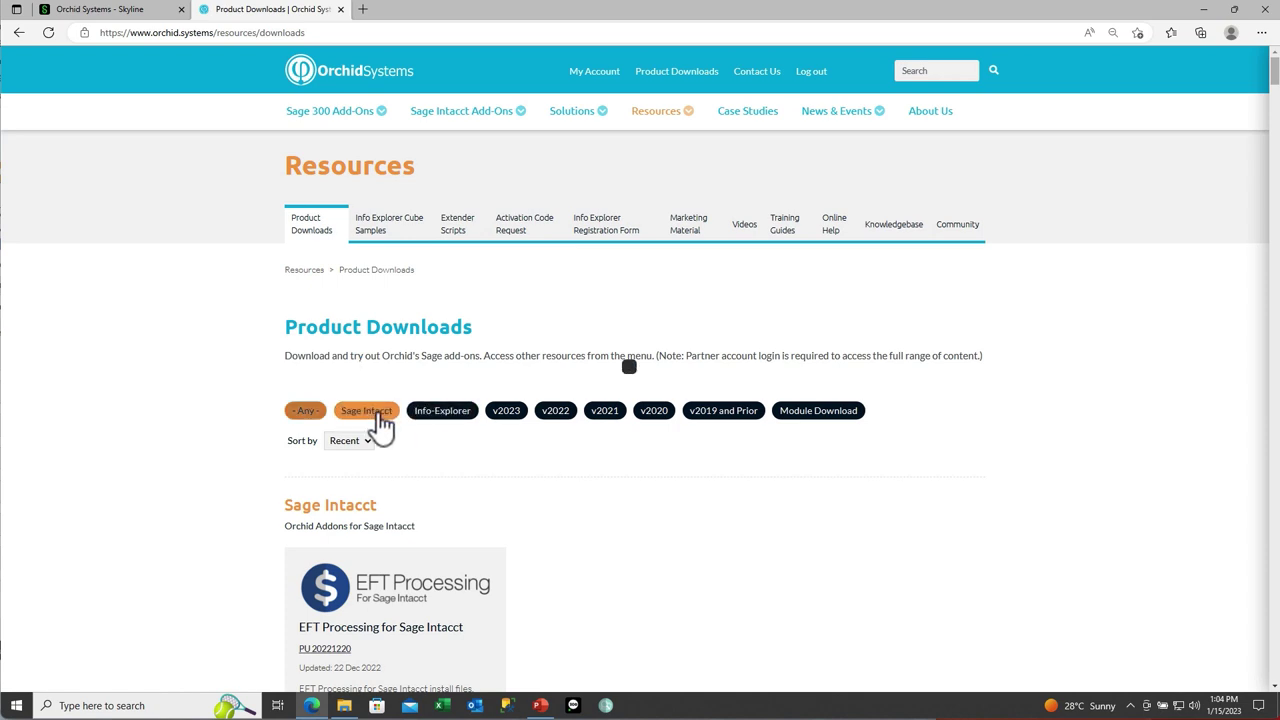
pyautogui.scroll(-1, 408, 605)
pyautogui.click(400, 570)
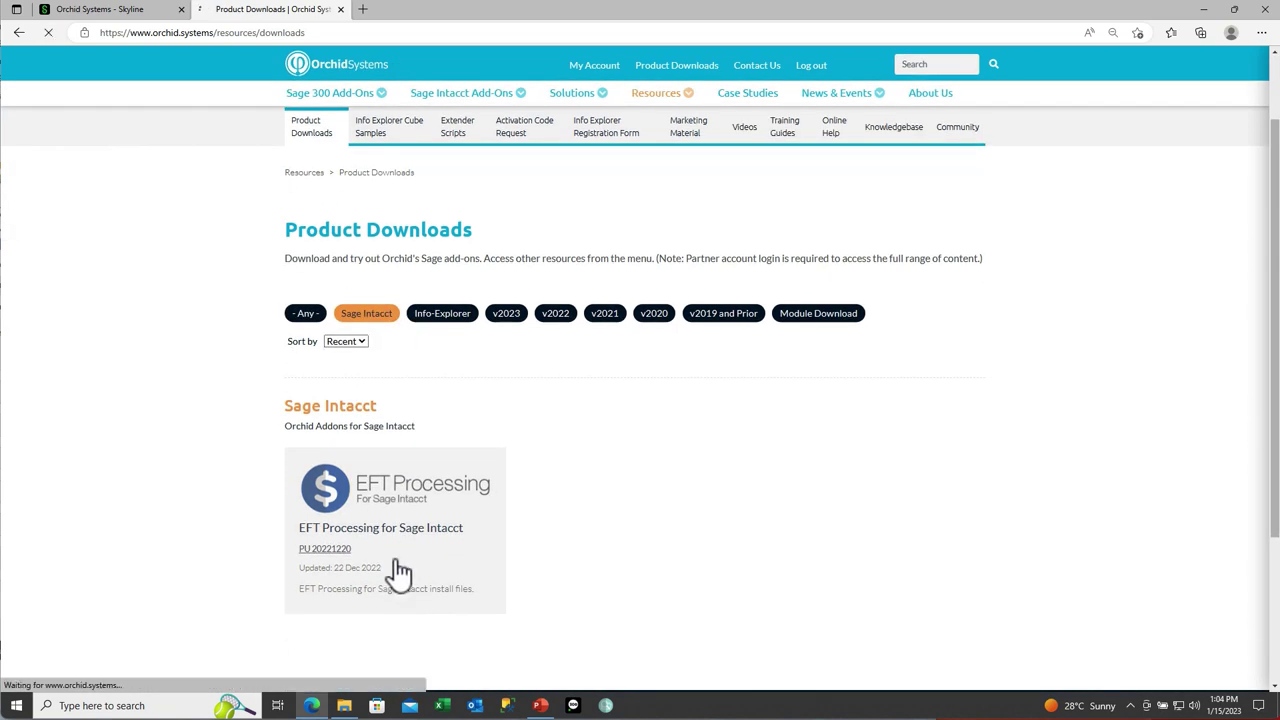
pyautogui.click(366, 466)
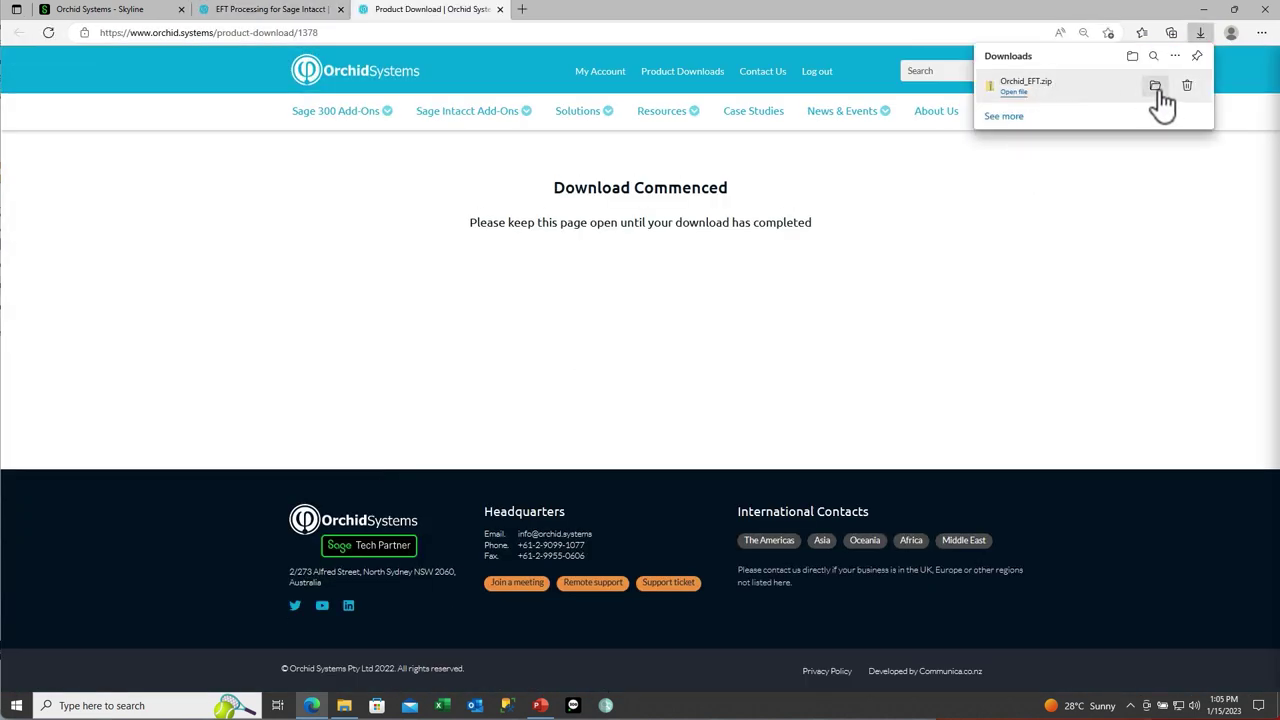
# Extract Orchid_EFT.zip into an Orchid_EFT folder under Downloads and close both Explorer windows
pyautogui.click(1155, 86)
pyautogui.doubleClick(558, 192)
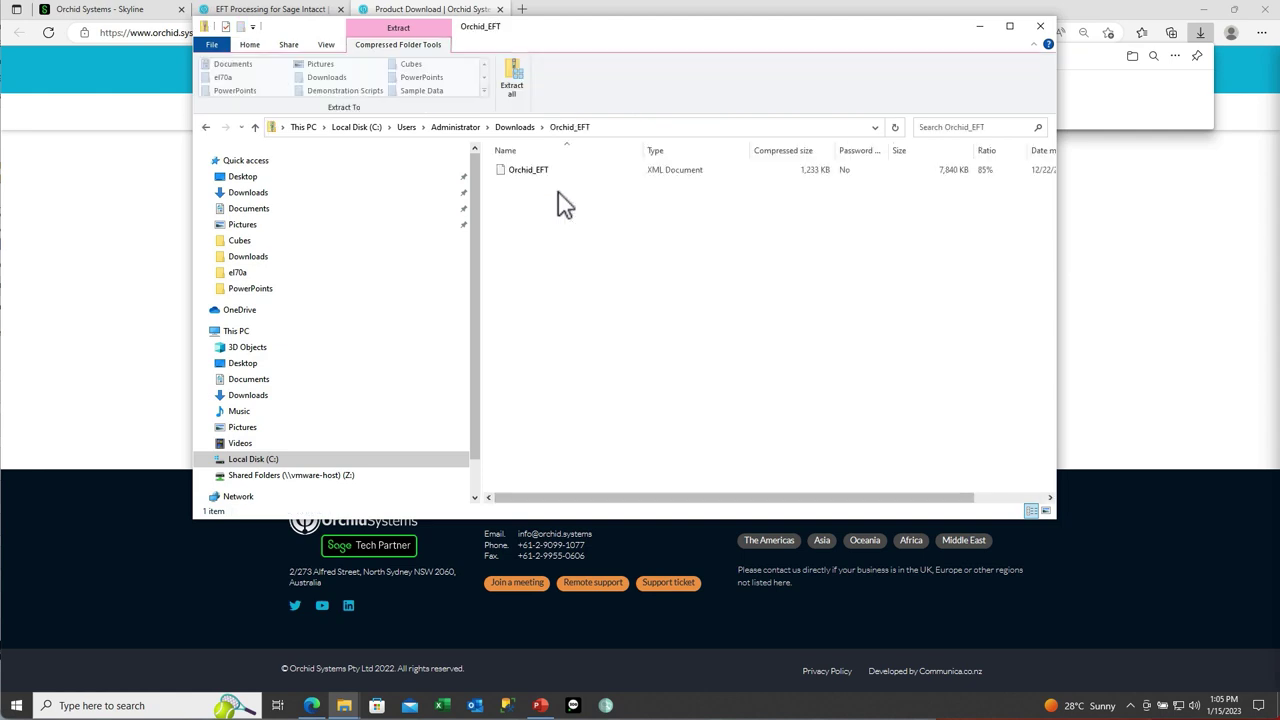
pyautogui.click(512, 88)
pyautogui.click(760, 481)
pyautogui.click(1057, 43)
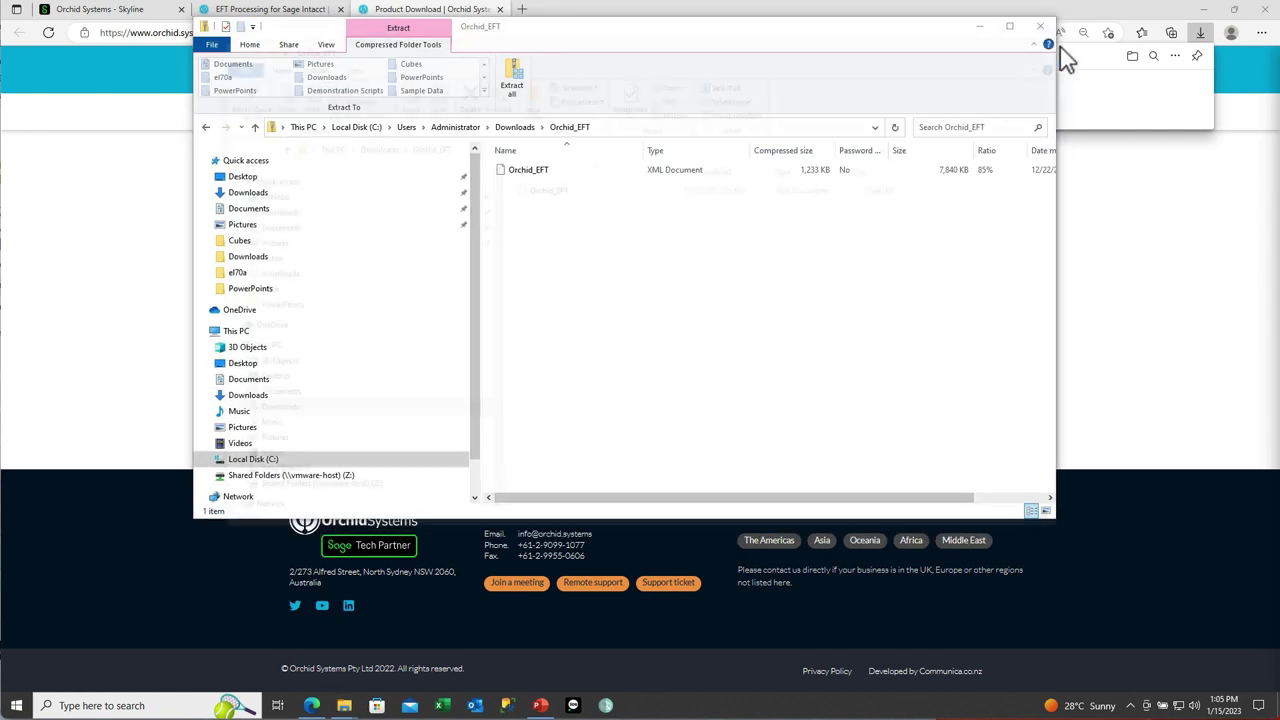
pyautogui.click(1041, 27)
pyautogui.click(100, 9)
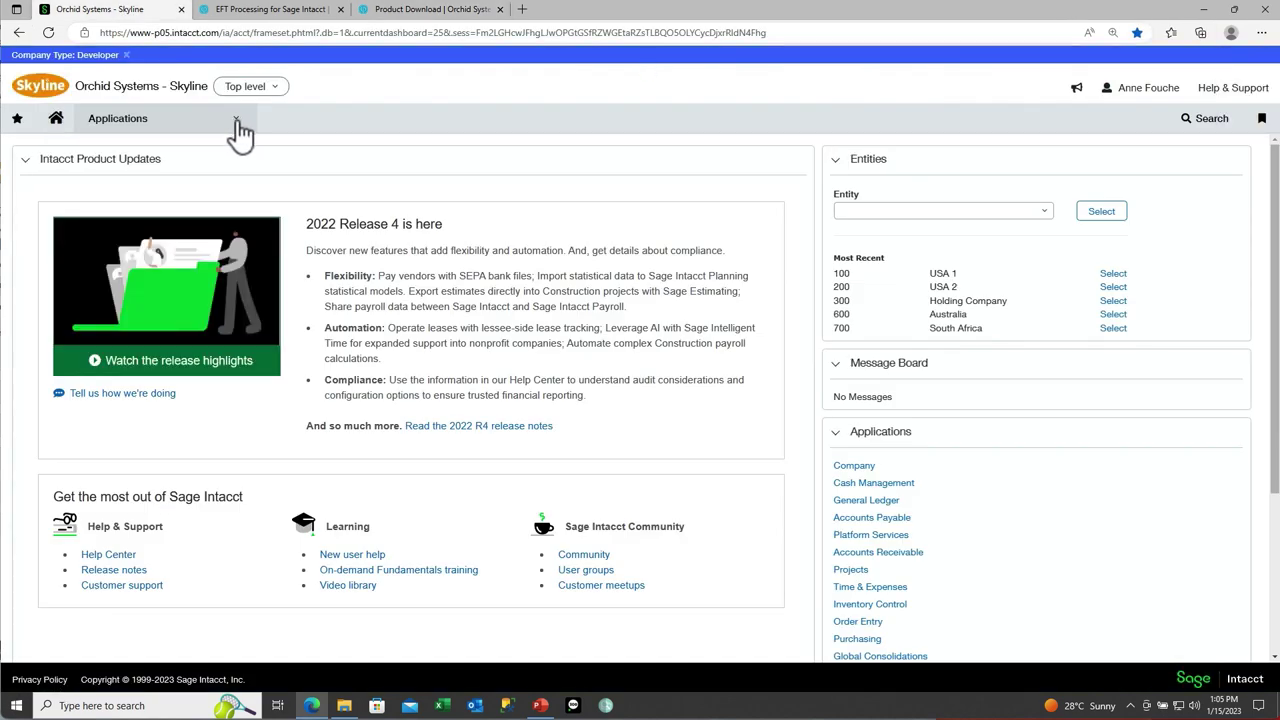
# Start Platform Services' Install application and attach Orchid_EFT.xml from Downloads\Orchid_EFT
pyautogui.click(240, 132)
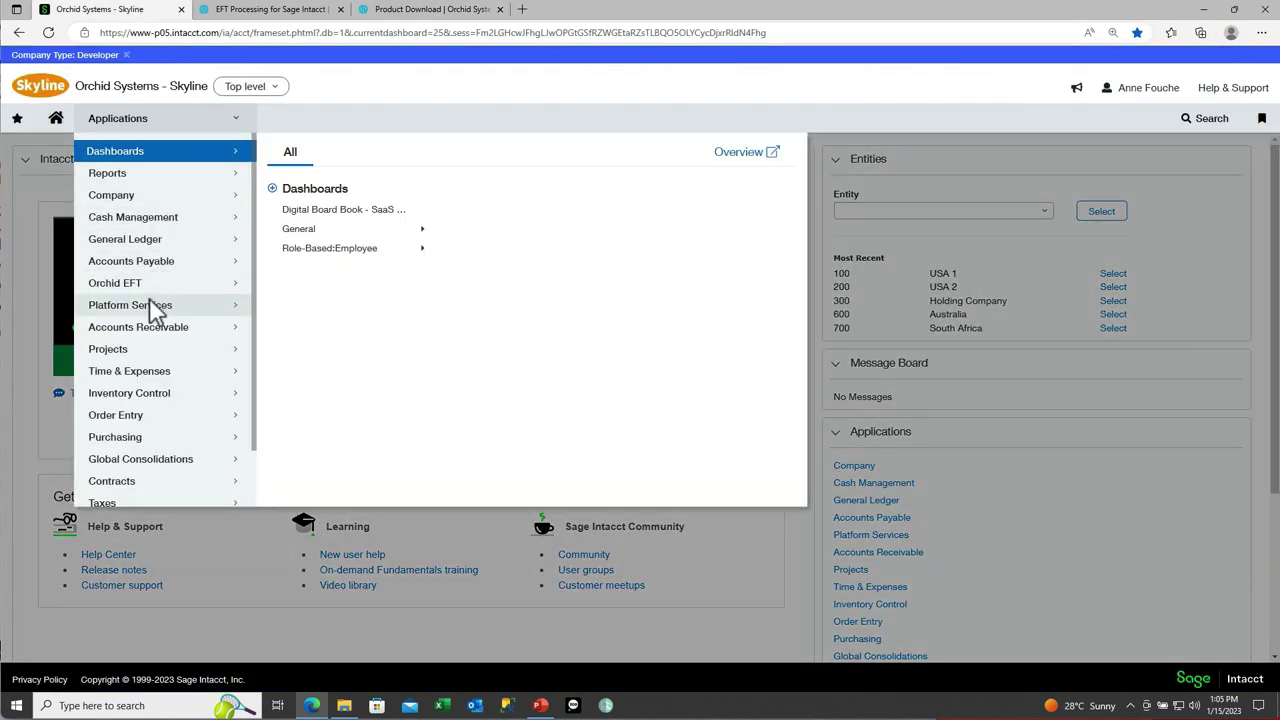
pyautogui.moveTo(152, 318)
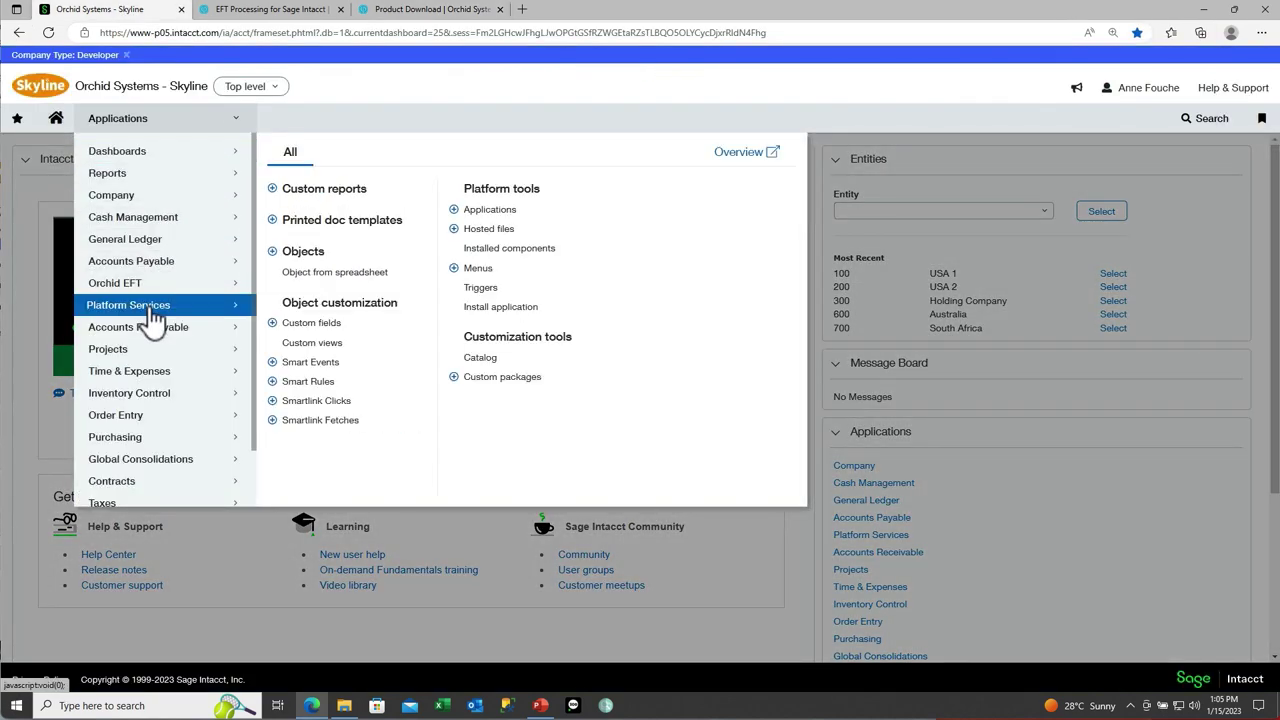
pyautogui.click(475, 309)
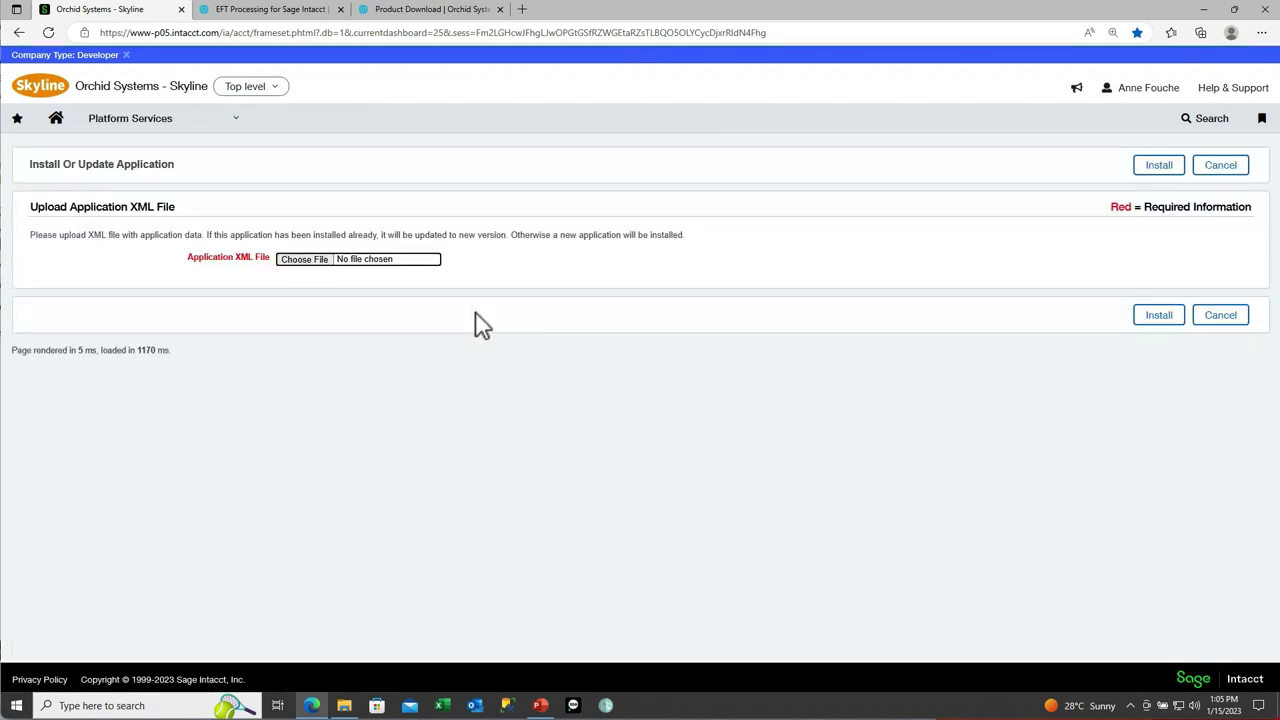
pyautogui.click(297, 272)
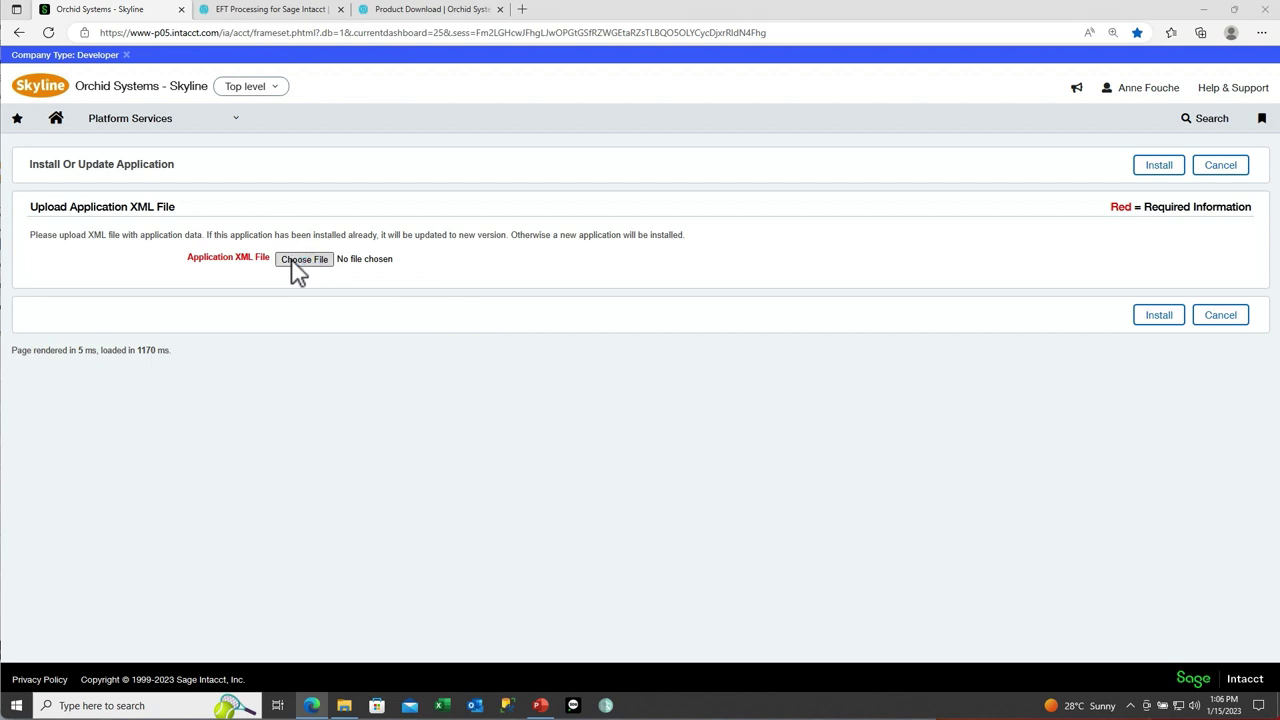
pyautogui.click(170, 108)
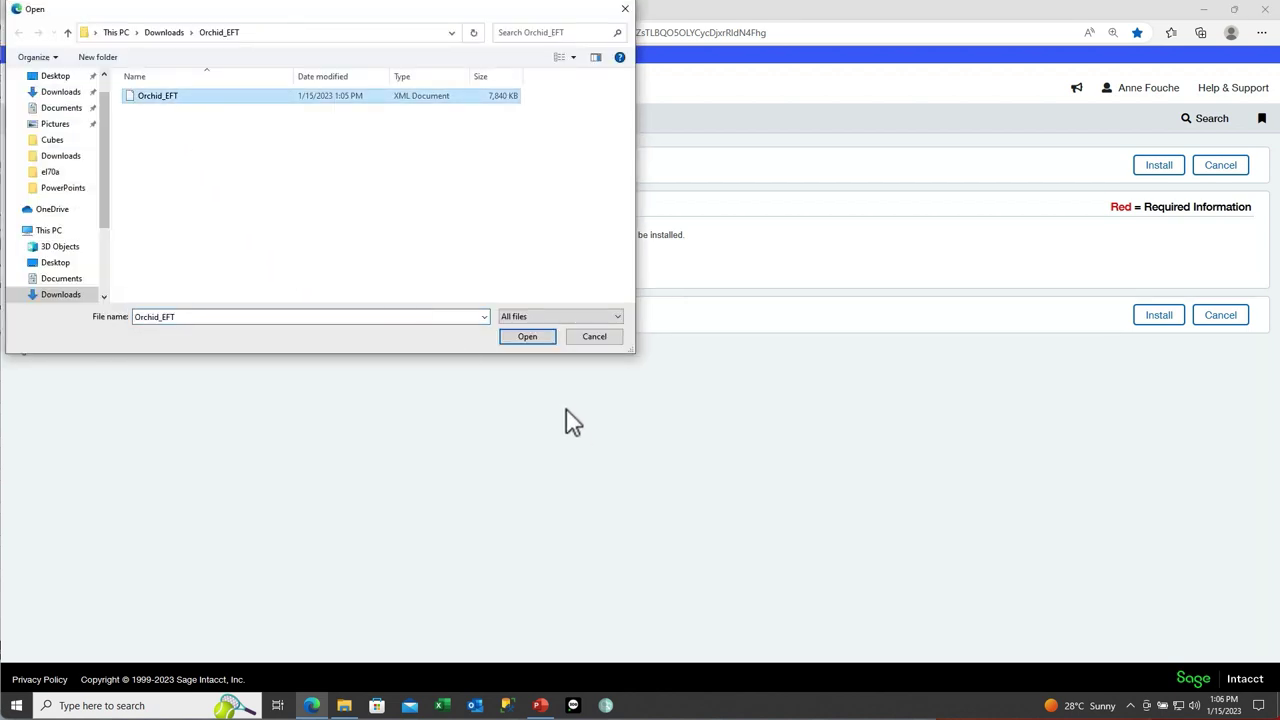
pyautogui.click(530, 338)
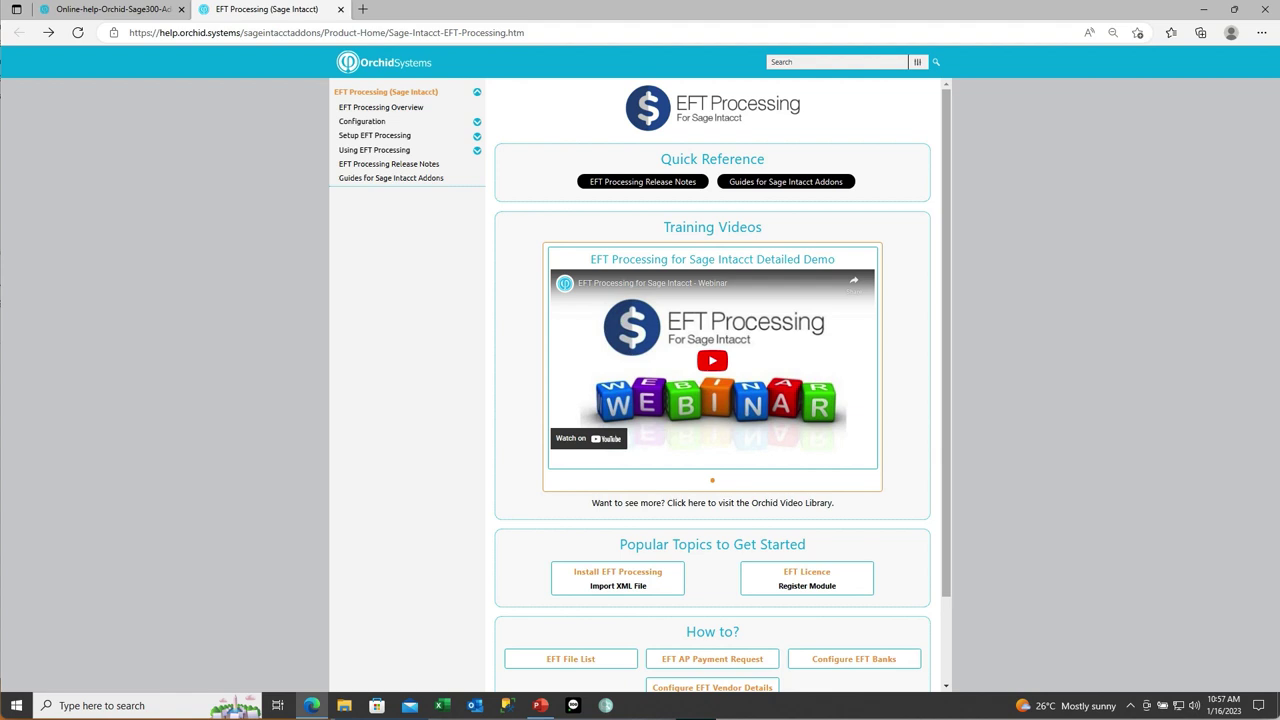
# Open the Install EFT Processing help topic and highlight Step 2 on creating the ajax Web Services user
pyautogui.click(630, 595)
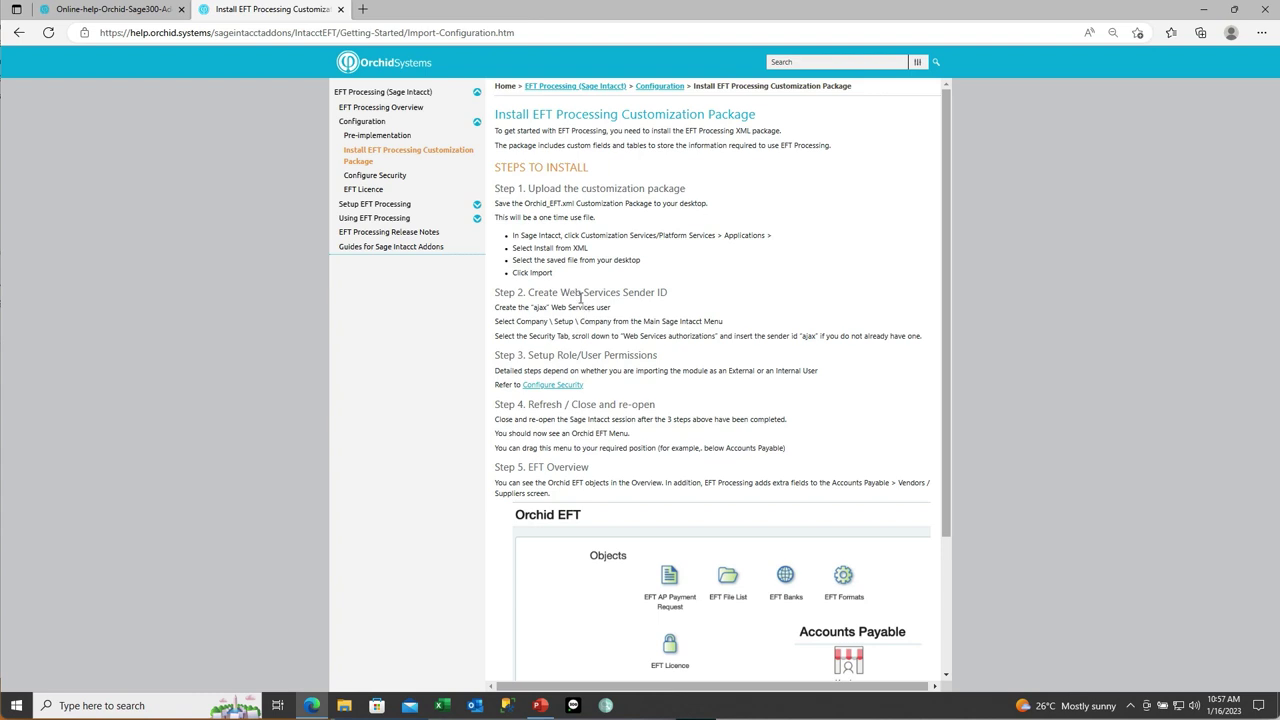
pyautogui.moveTo(612, 309); pyautogui.dragTo(490, 308)
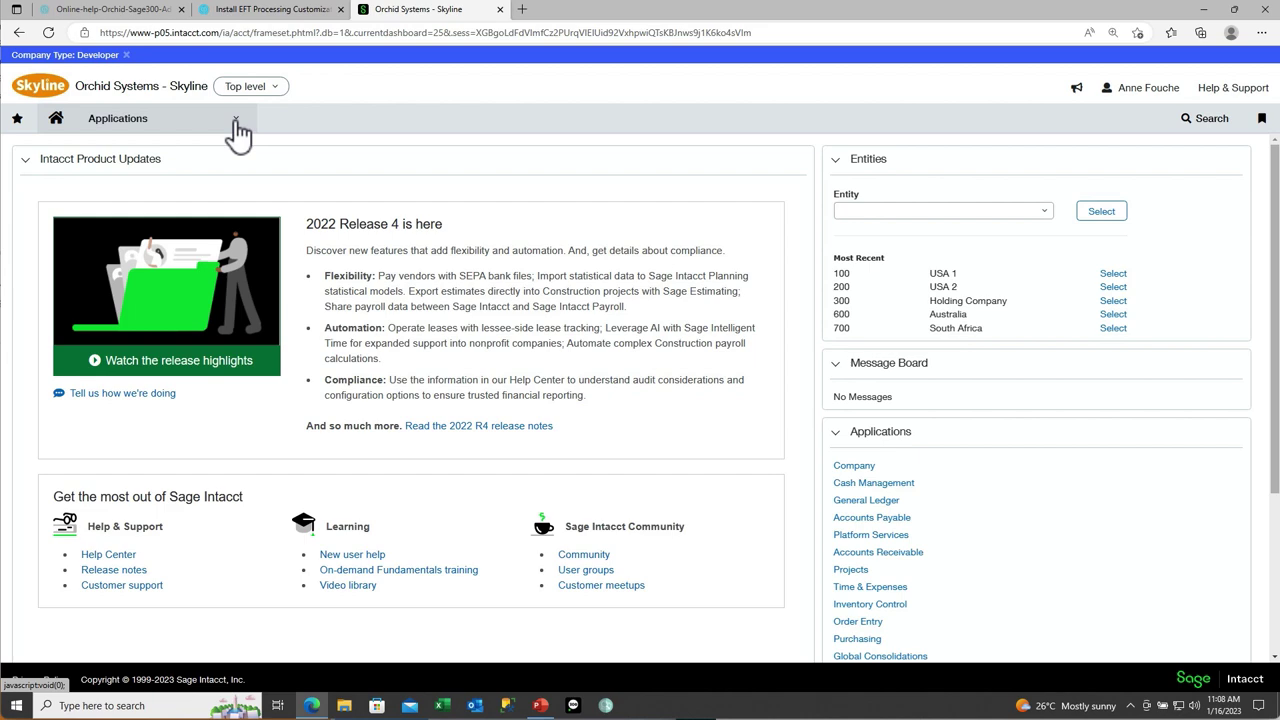
# Check the company Security tab's Web Services authorizations for an active ajax sender ID
pyautogui.click(236, 124)
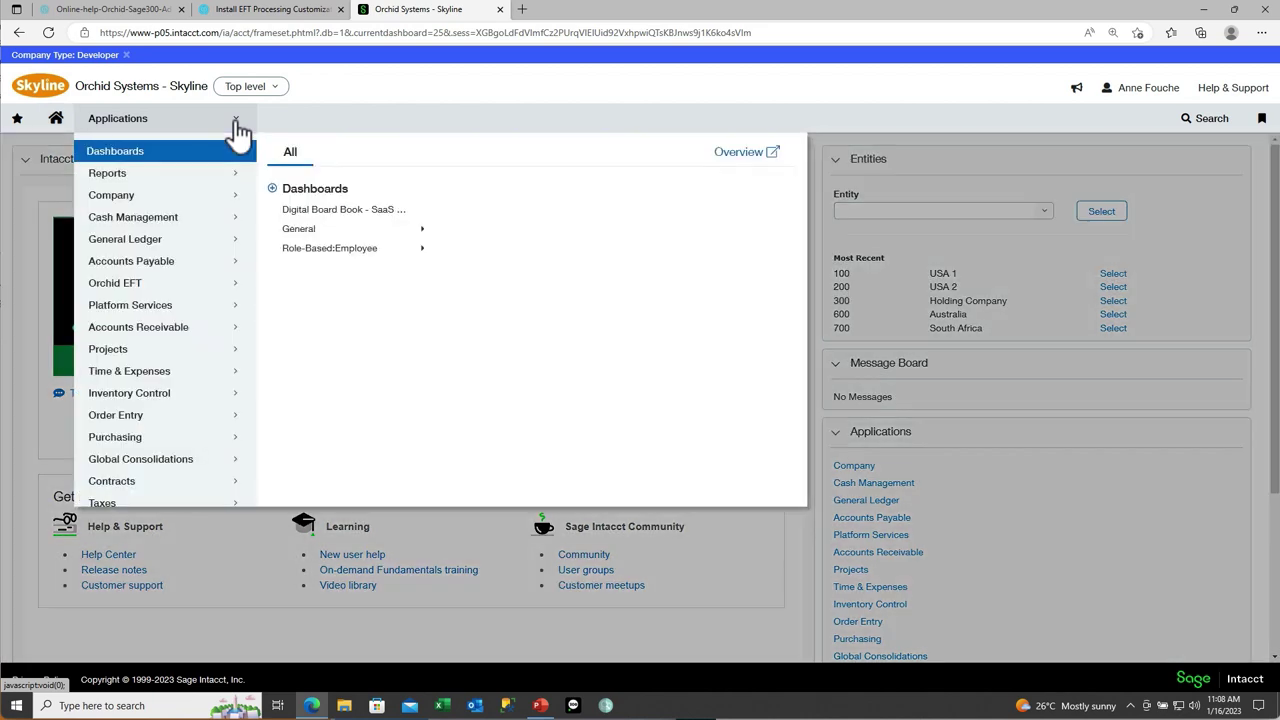
pyautogui.moveTo(158, 203)
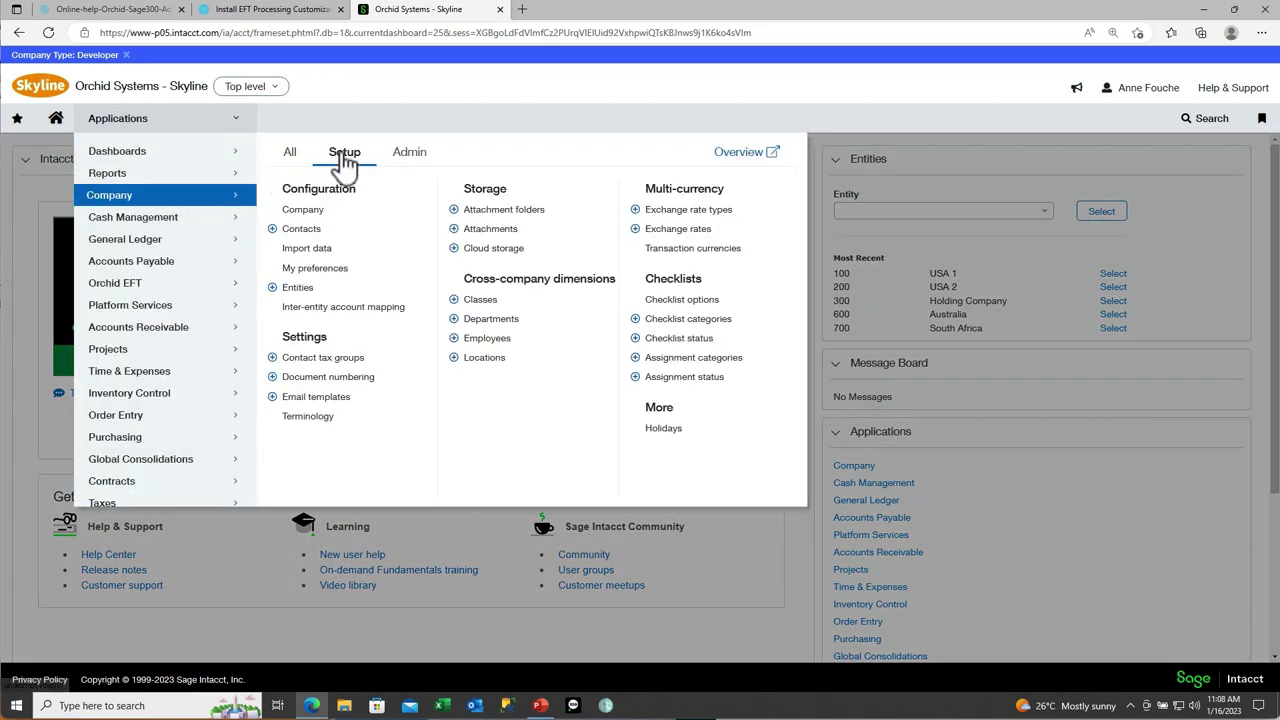
pyautogui.click(316, 211)
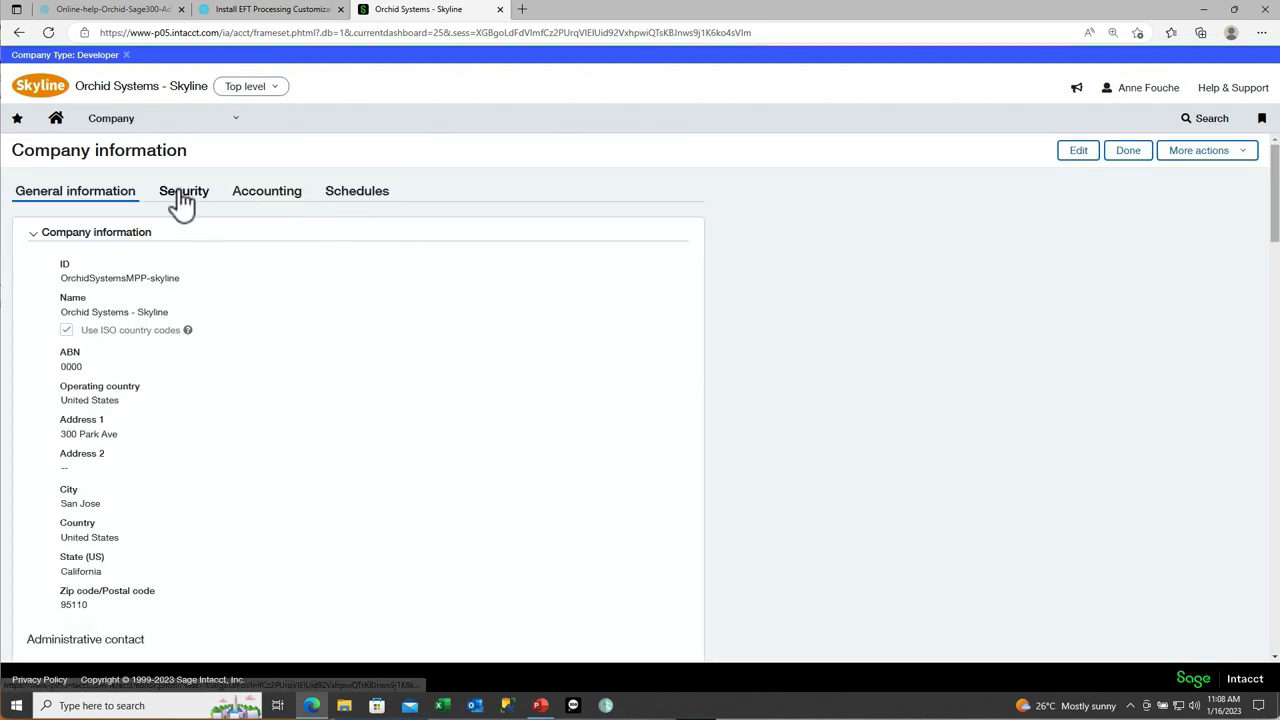
pyautogui.click(183, 200)
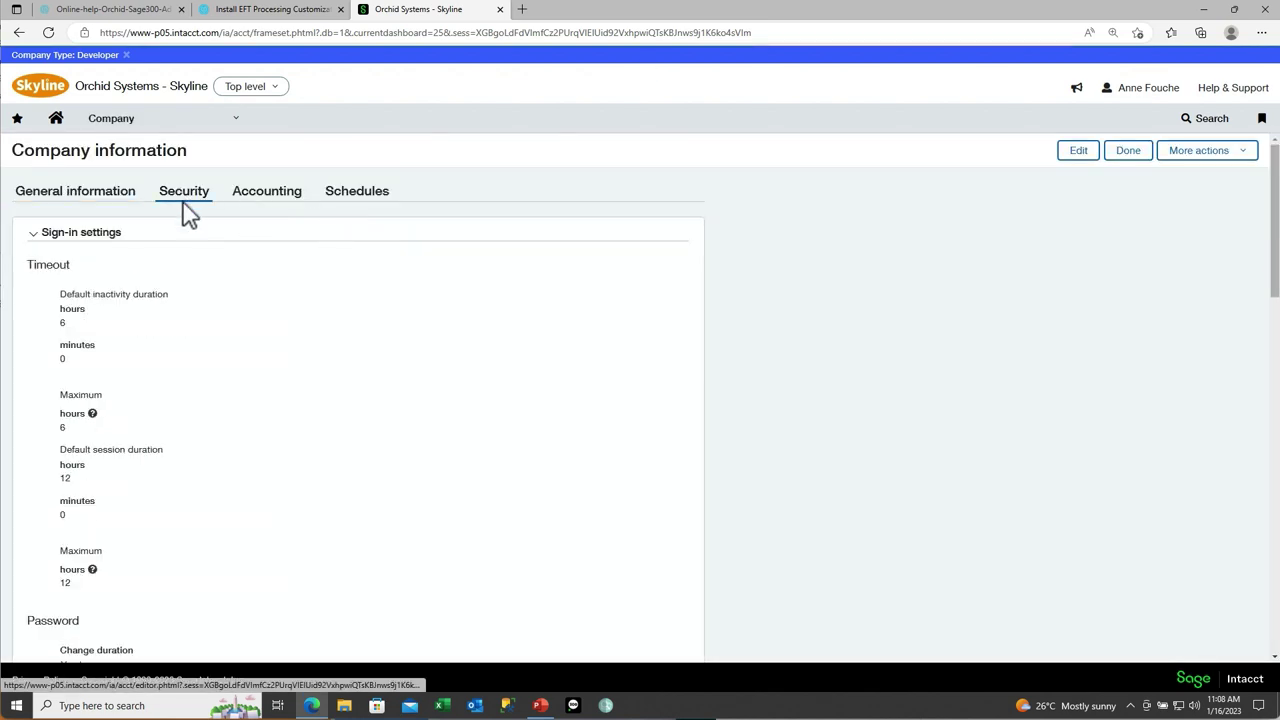
pyautogui.scroll(-2, 251, 371)
pyautogui.scroll(-10, 252, 364)
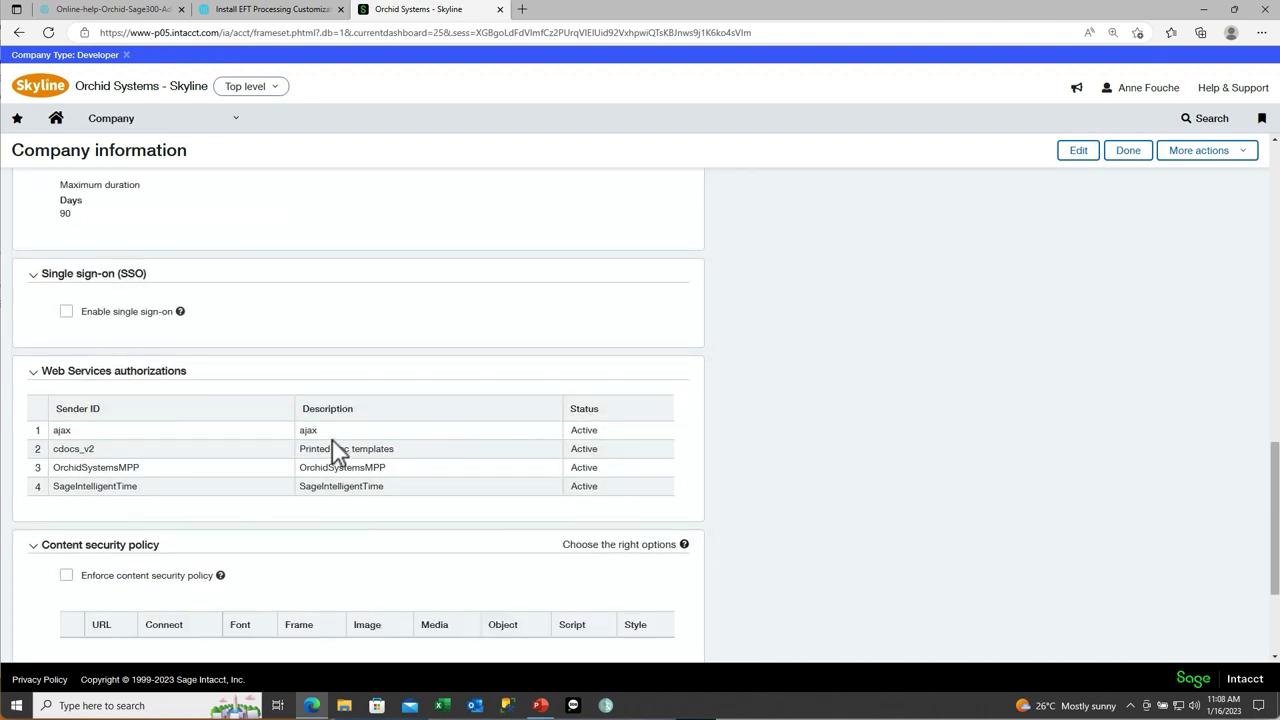
pyautogui.moveTo(330, 432); pyautogui.dragTo(51, 448)
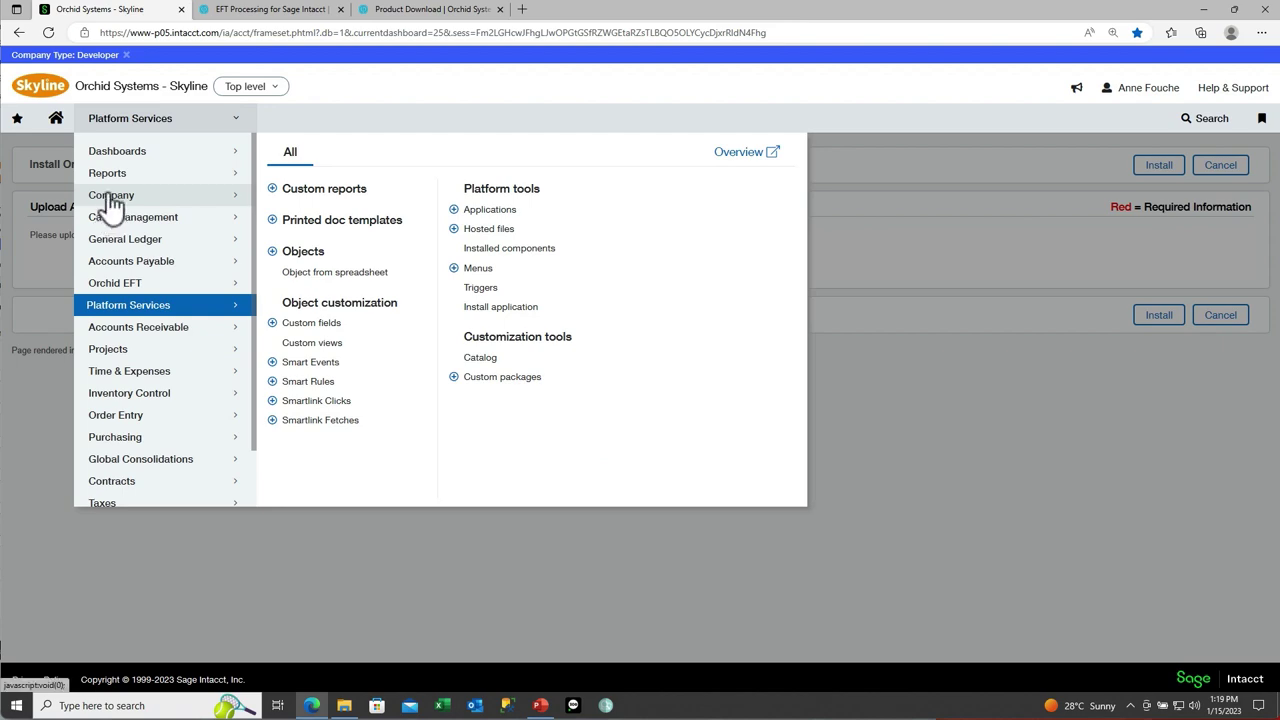
# Review the Orchid EFT role's EFT object permissions and its assigned users from the Roles list
pyautogui.click(104, 199)
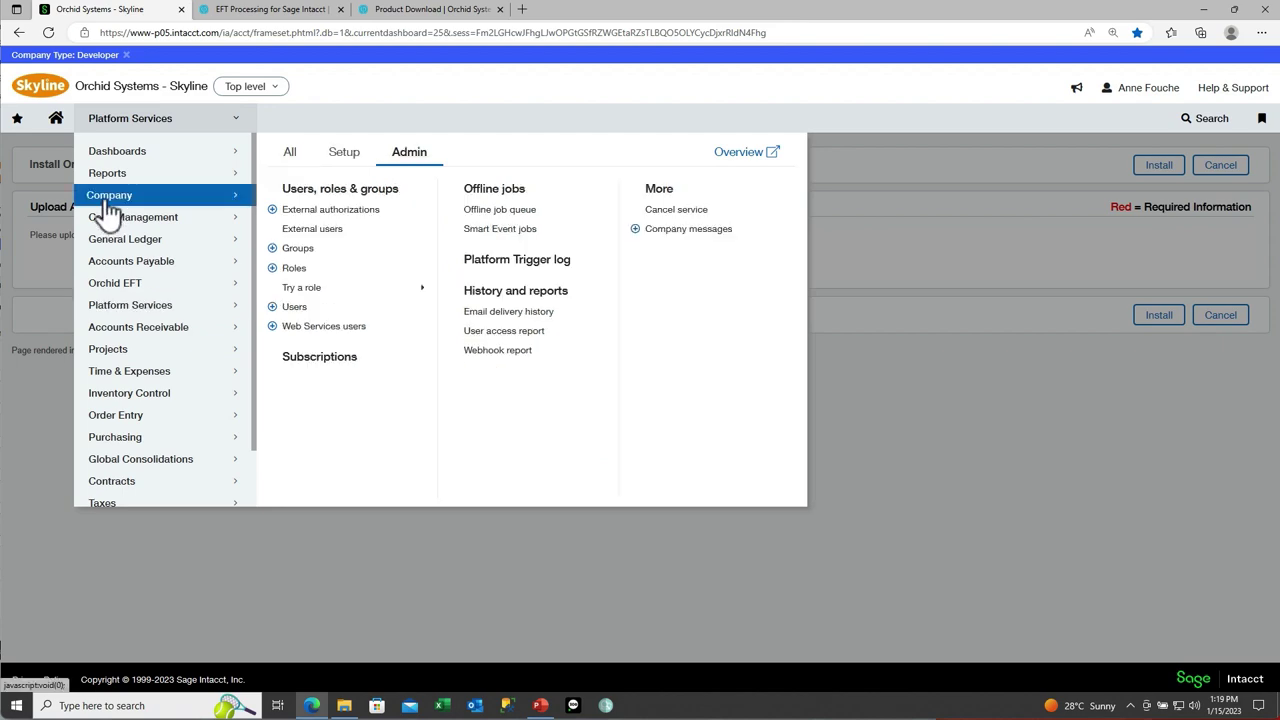
pyautogui.click(298, 272)
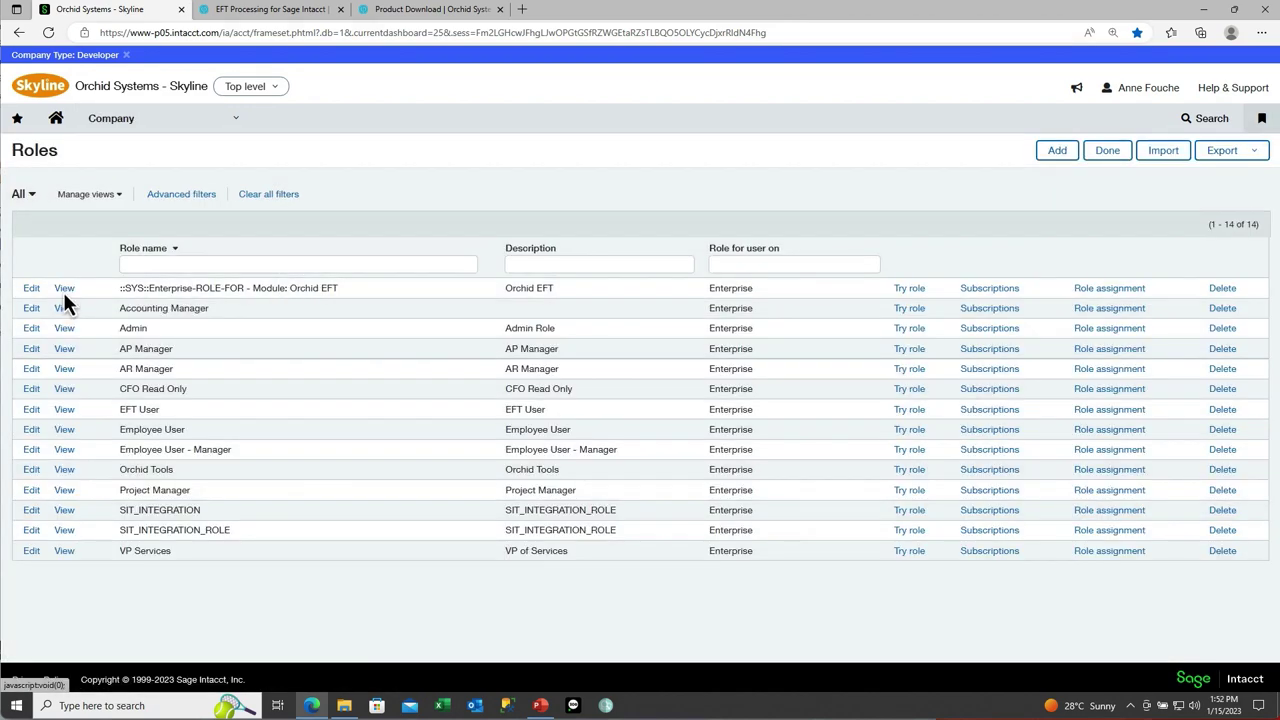
pyautogui.click(62, 290)
pyautogui.click(57, 284)
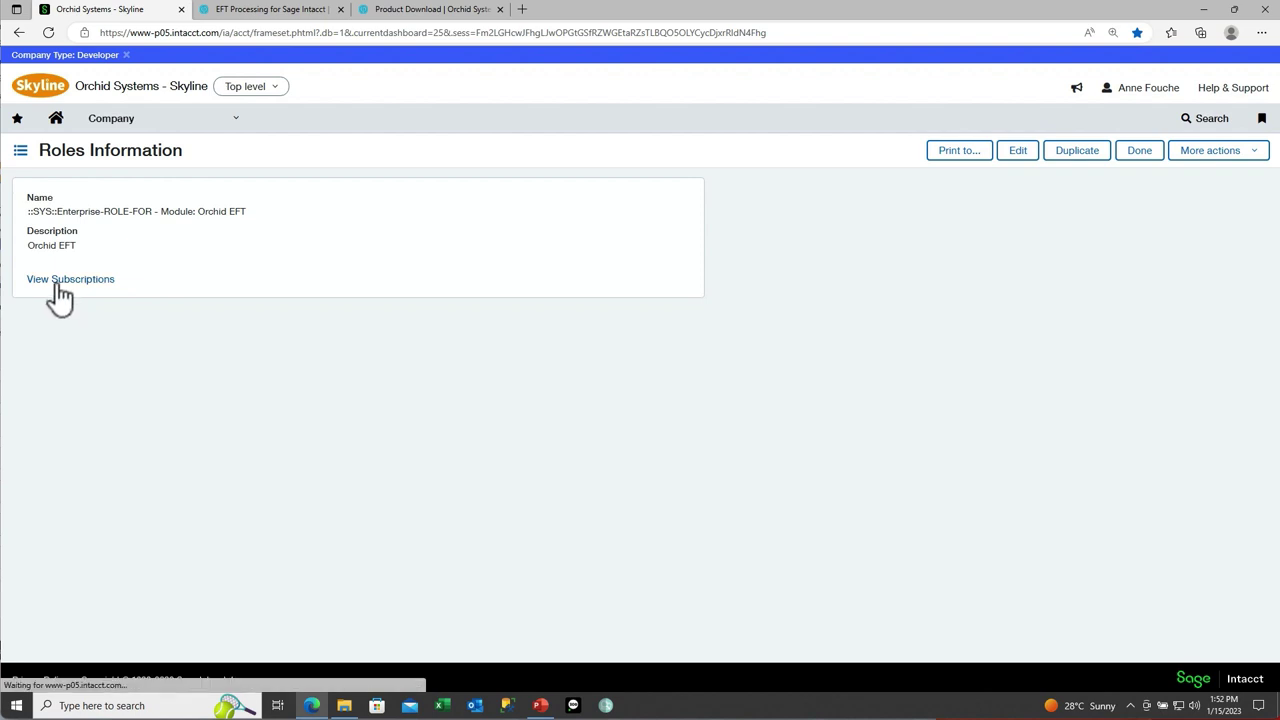
pyautogui.moveTo(1275, 354); pyautogui.dragTo(1276, 684)
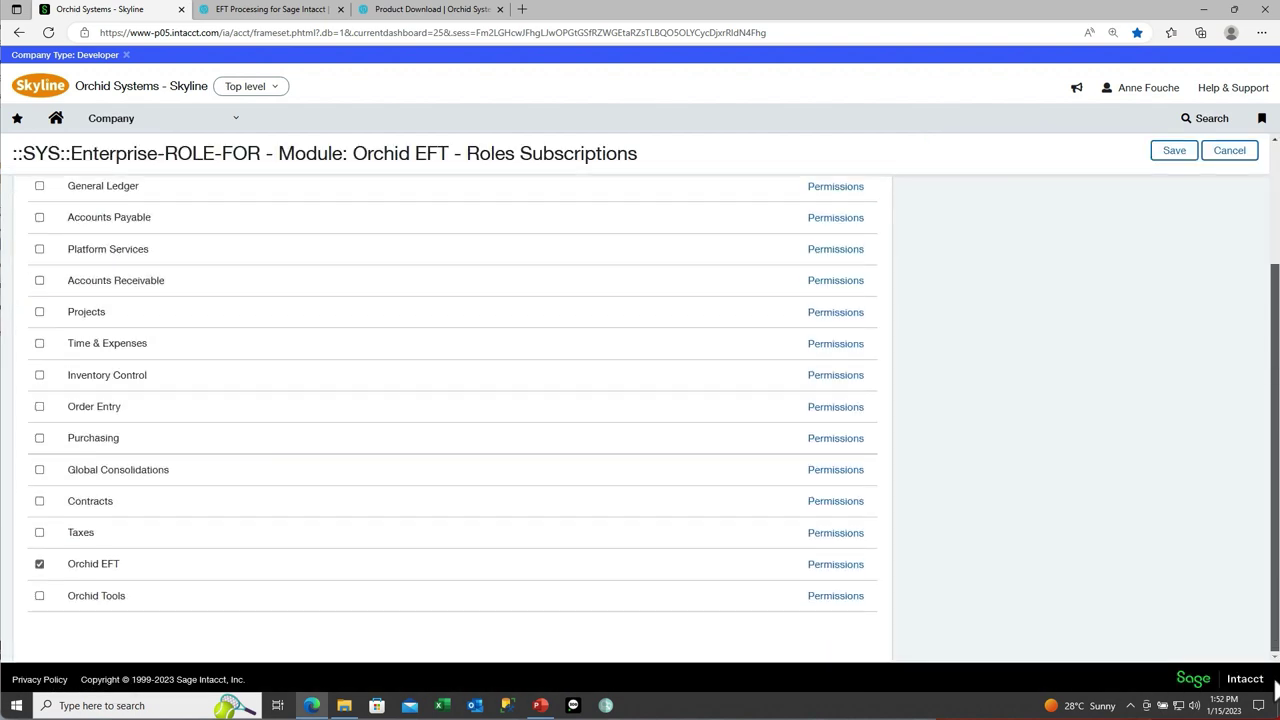
pyautogui.click(836, 564)
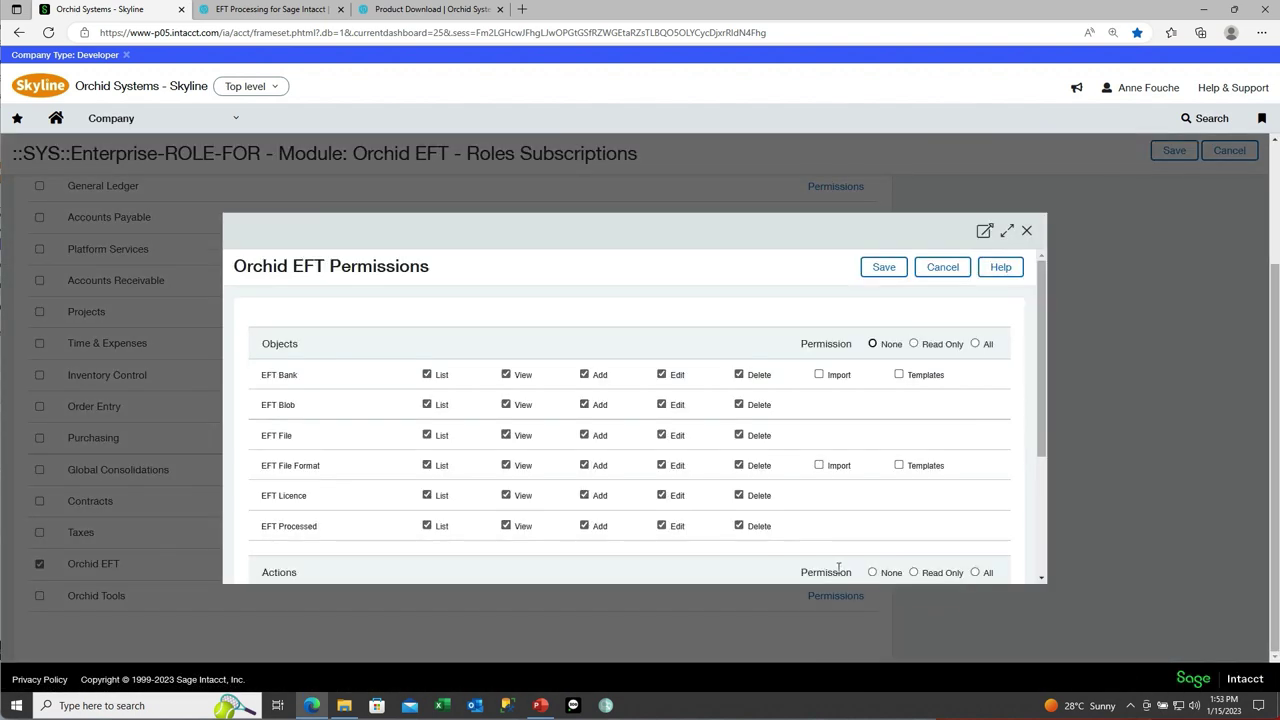
pyautogui.moveTo(1043, 451); pyautogui.dragTo(1040, 408)
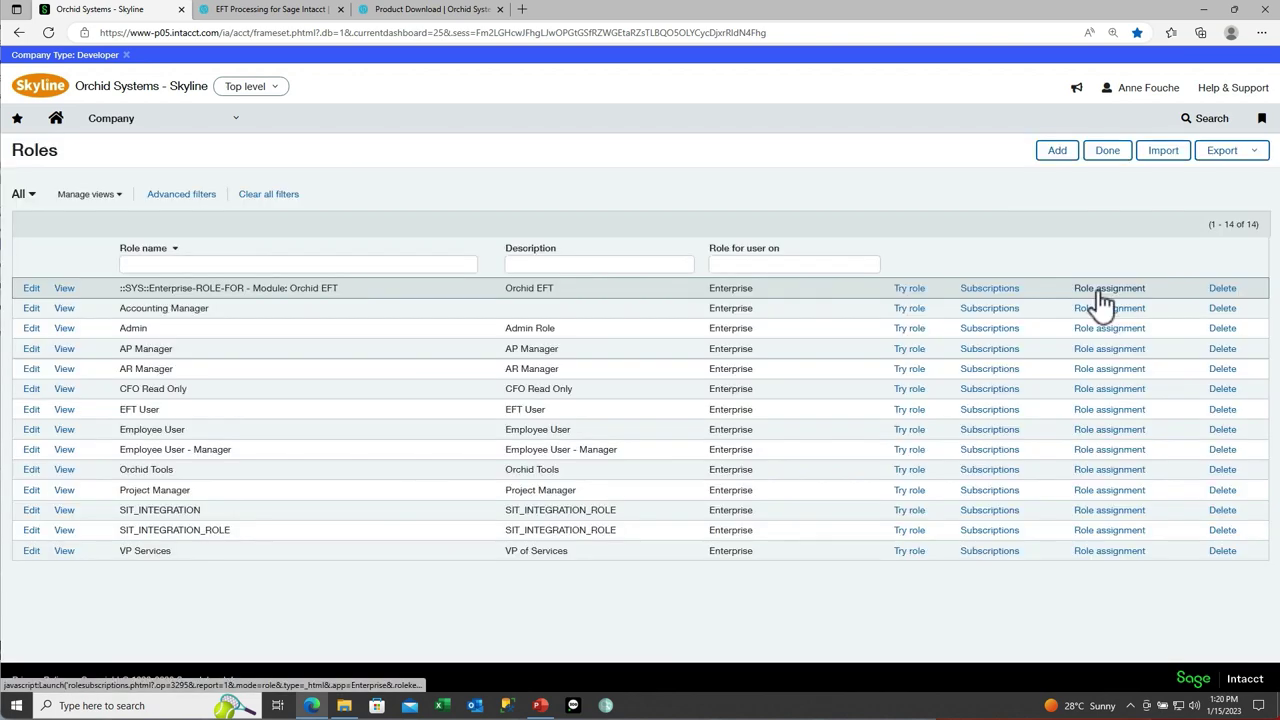
pyautogui.click(1099, 290)
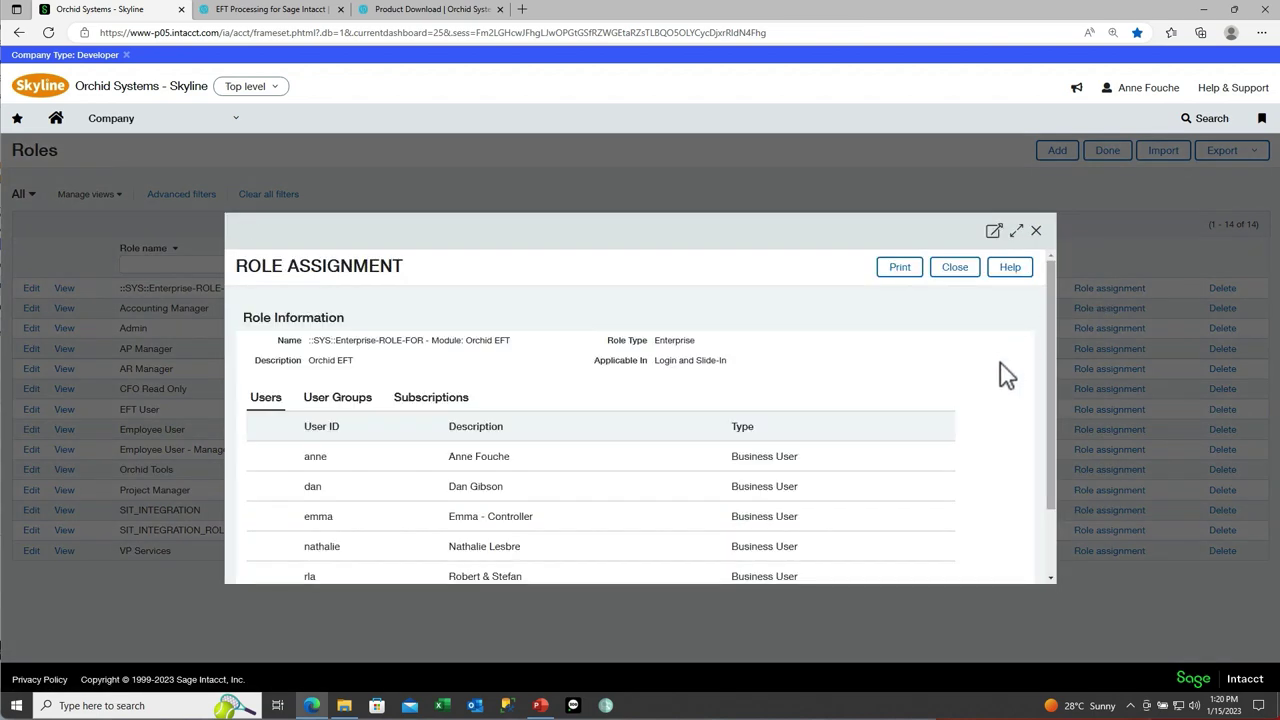
pyautogui.scroll(-1, 1005, 375)
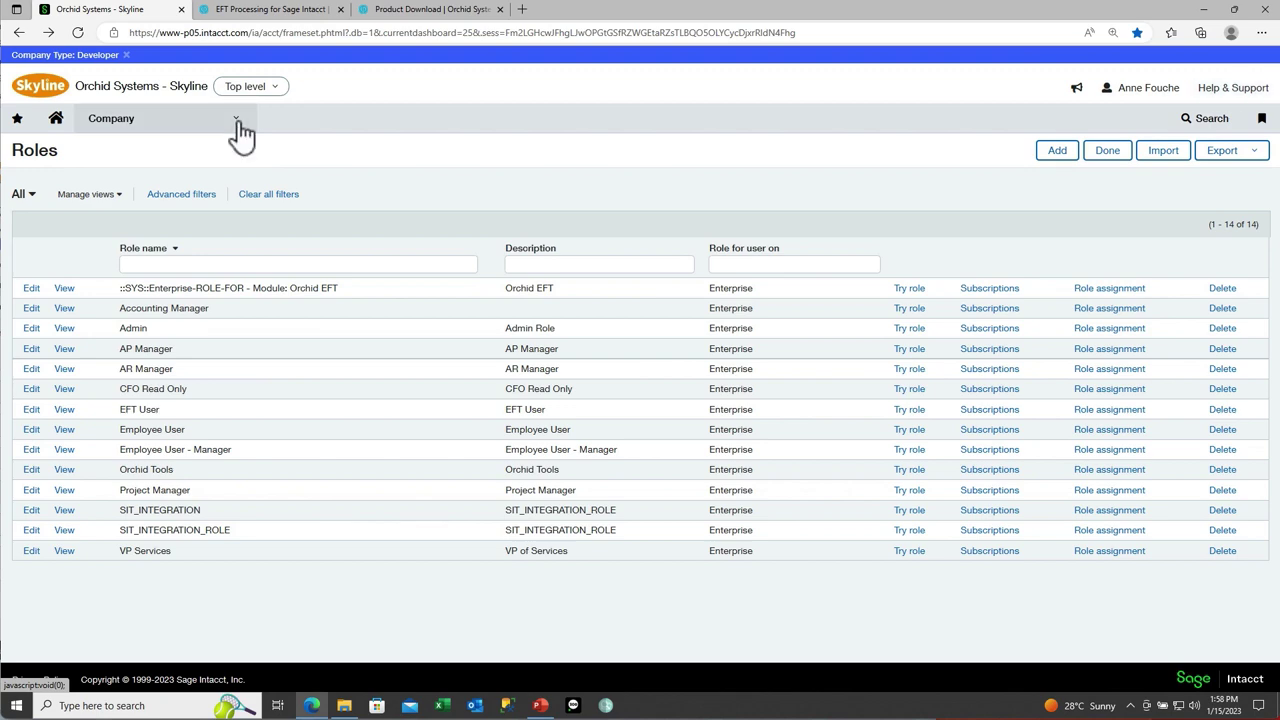
# Edit a user from the Users list and confirm Orchid EFT is the role in row 3
pyautogui.click(238, 124)
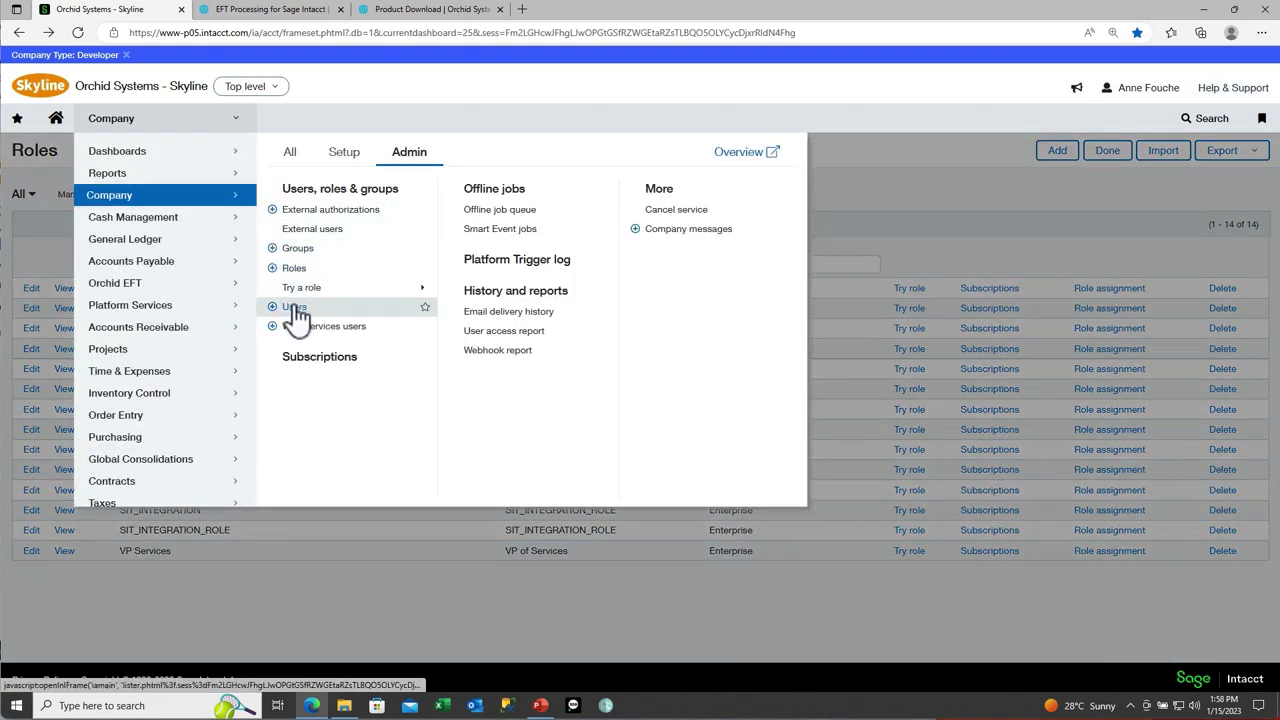
pyautogui.click(295, 308)
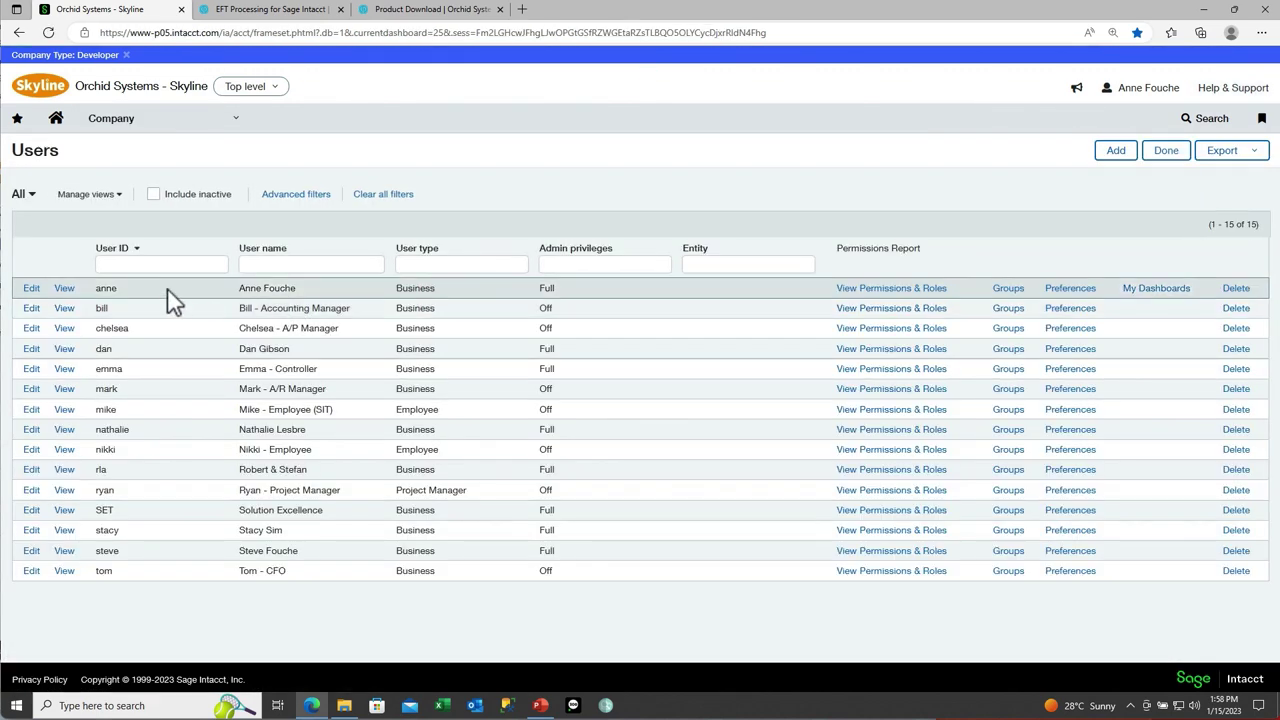
pyautogui.click(32, 296)
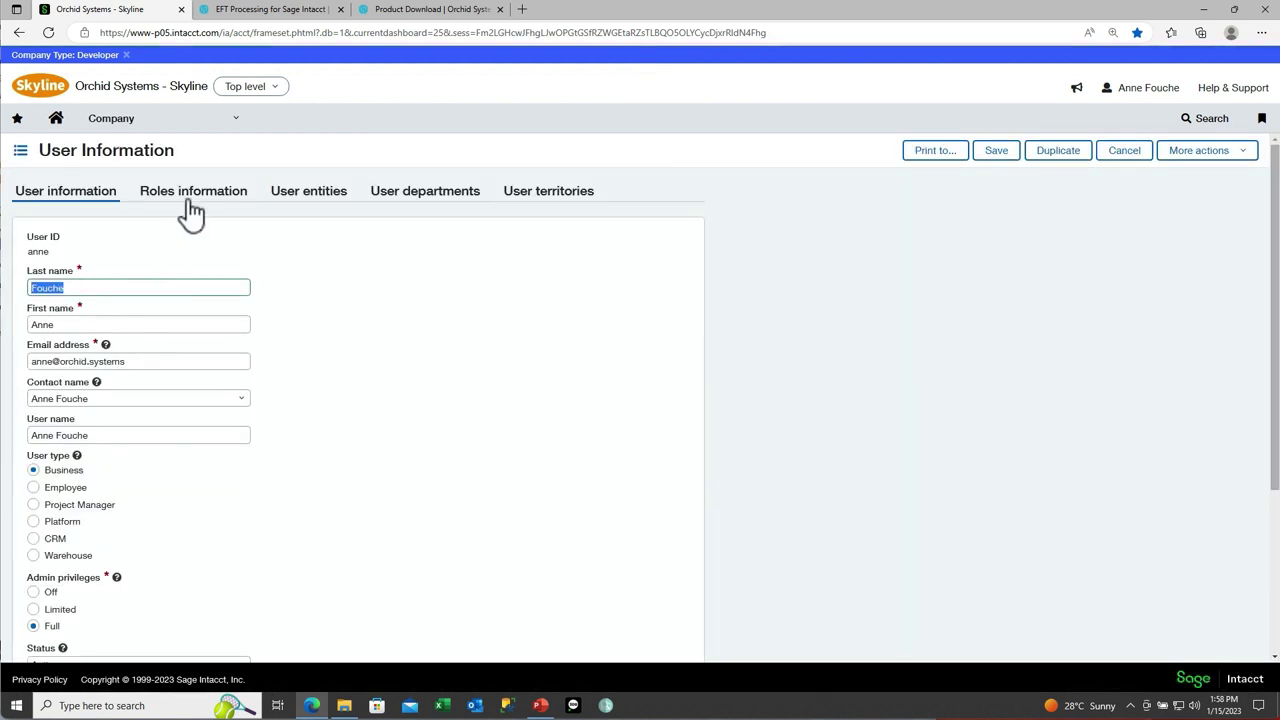
pyautogui.click(189, 199)
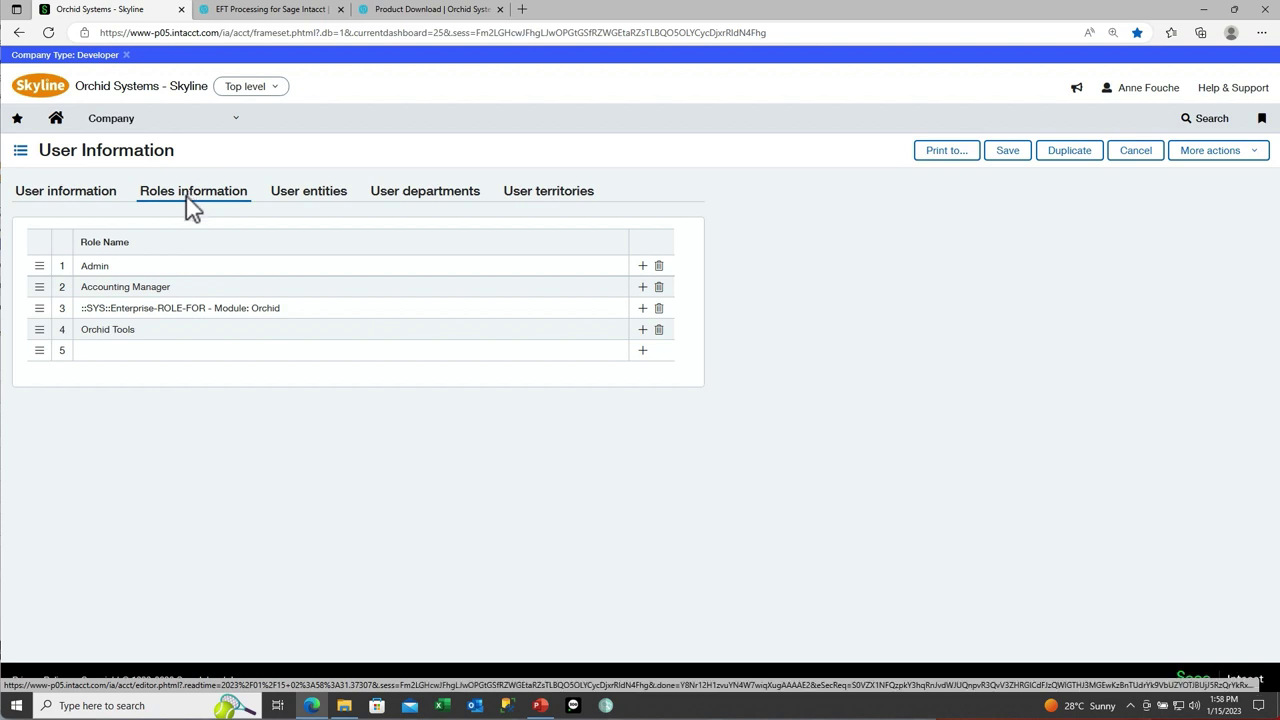
pyautogui.click(298, 316)
pyautogui.click(298, 316)
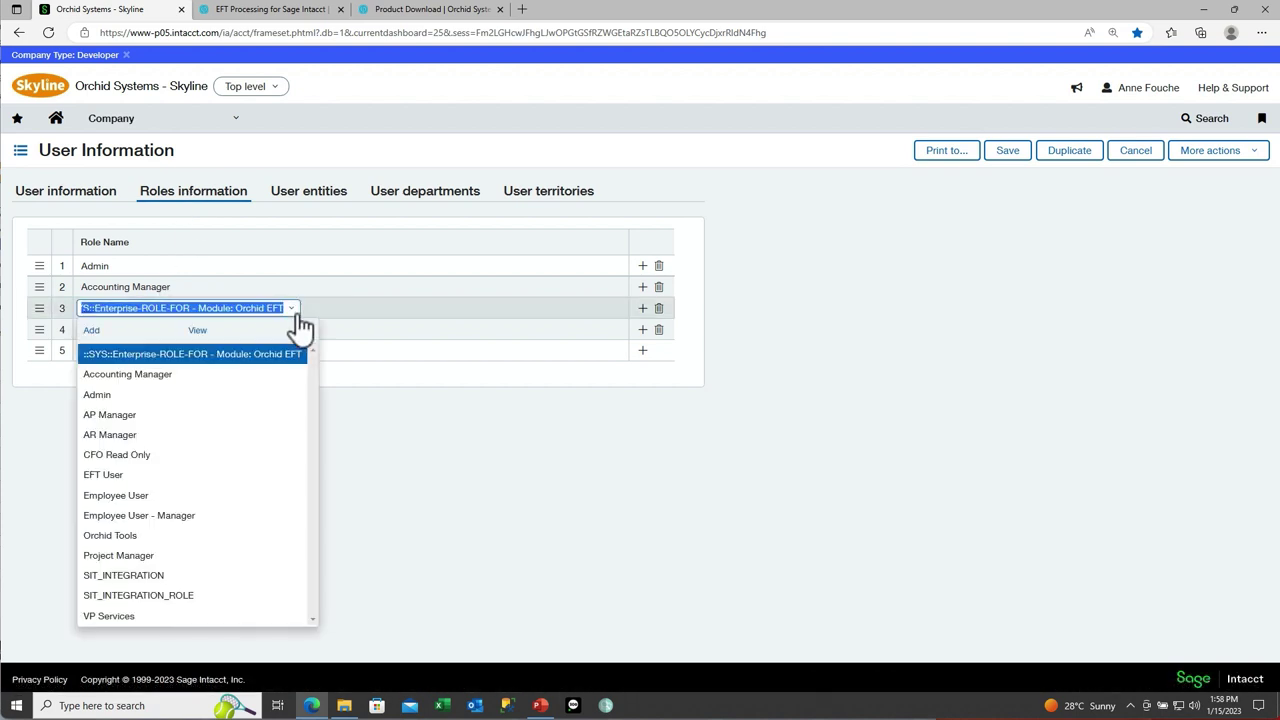
pyautogui.click(298, 316)
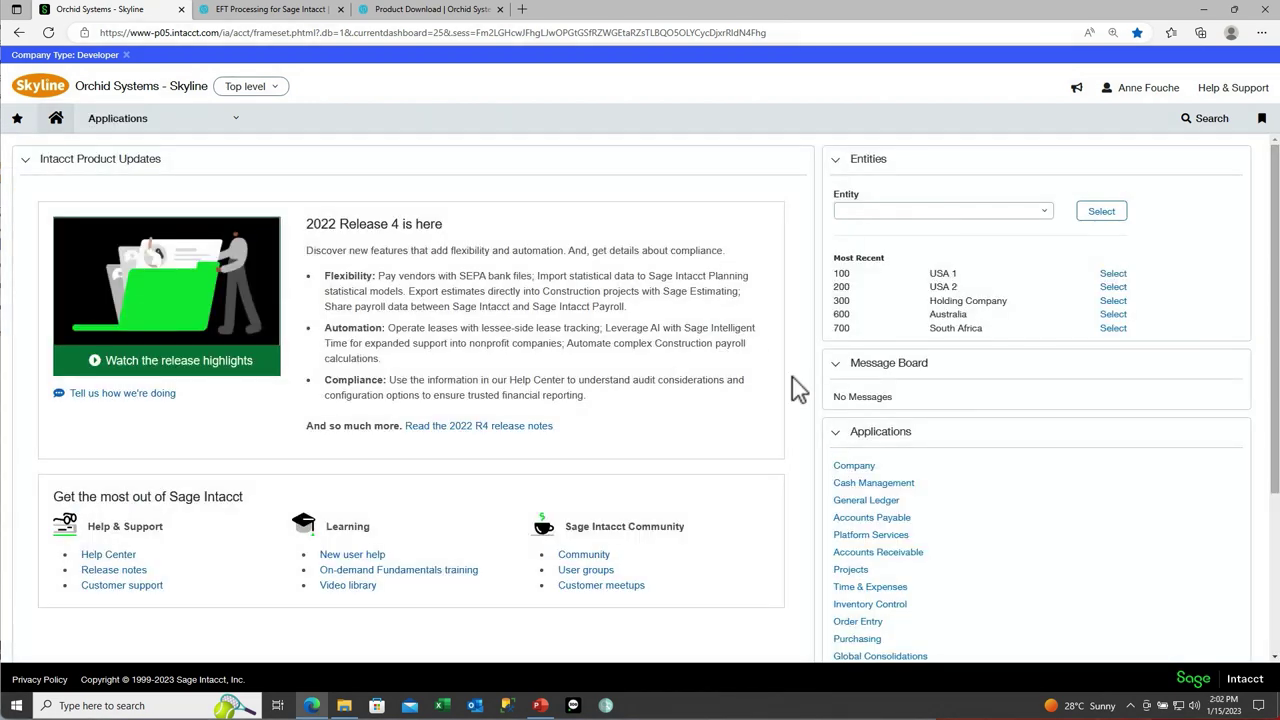
# Go to the Orchid EFT Overview page listing EFT Banks, EFT Formats, EFT Licence and more
pyautogui.scroll(-2, 920, 512)
pyautogui.scroll(-1, 922, 511)
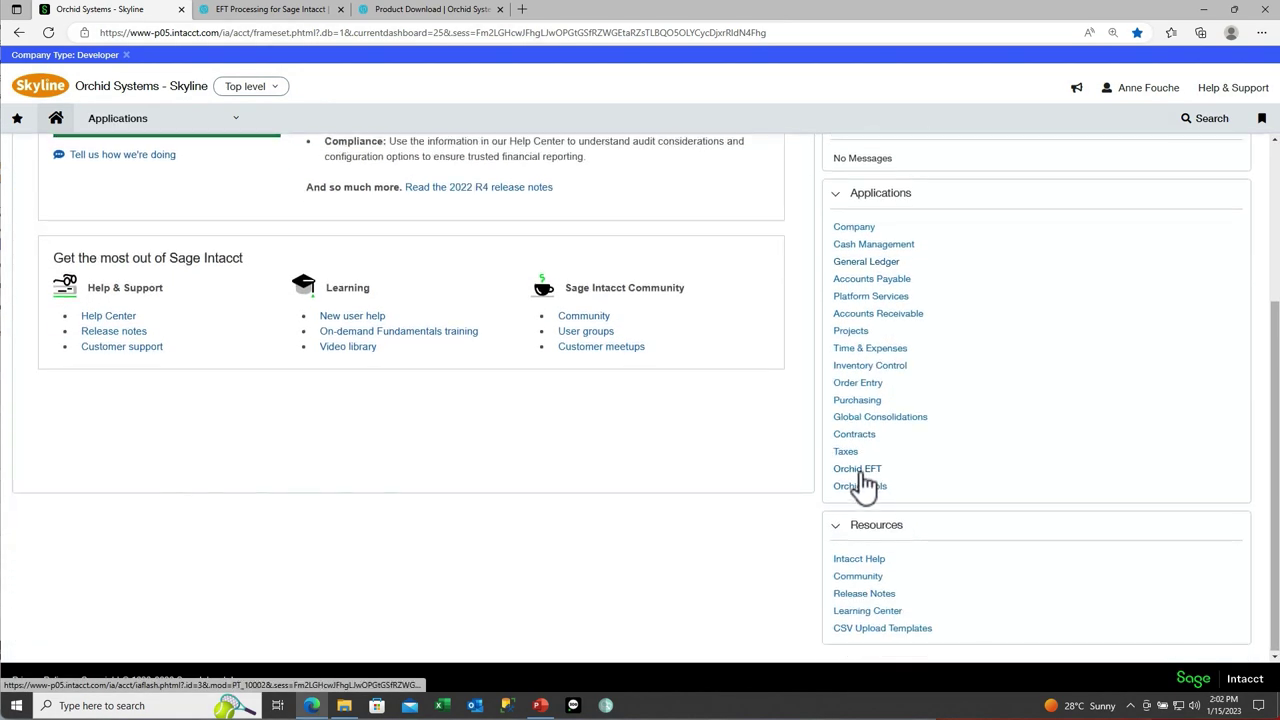
pyautogui.scroll(3, 903, 449)
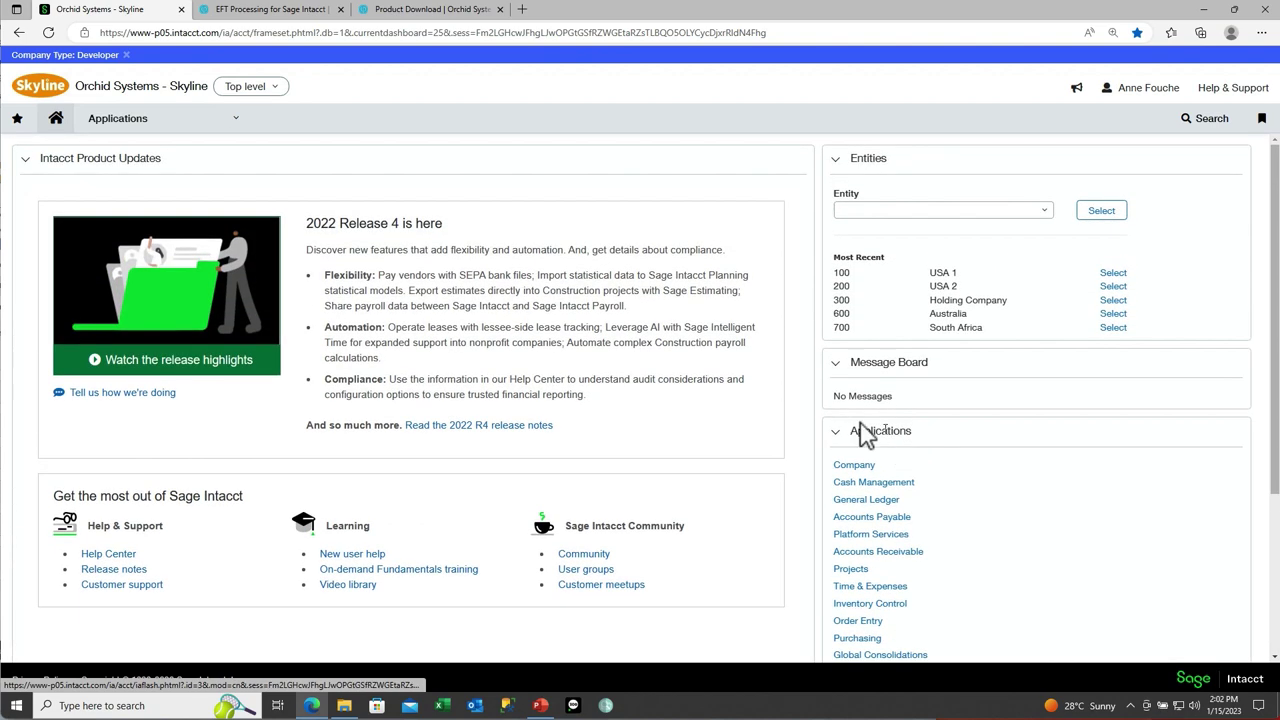
pyautogui.click(238, 122)
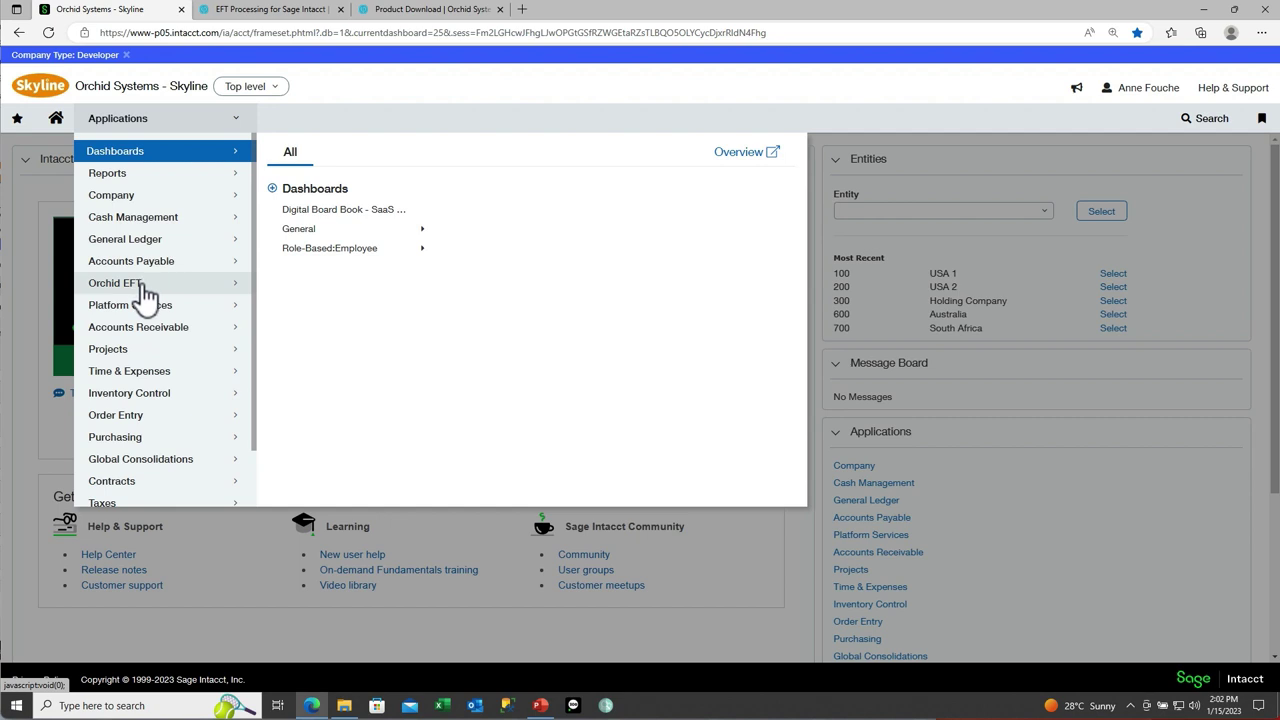
pyautogui.moveTo(143, 290)
pyautogui.mouseDown()
pyautogui.moveTo(140, 251)
pyautogui.moveTo(152, 298)
pyautogui.moveTo(148, 287)
pyautogui.mouseUp()
pyautogui.click(148, 290)
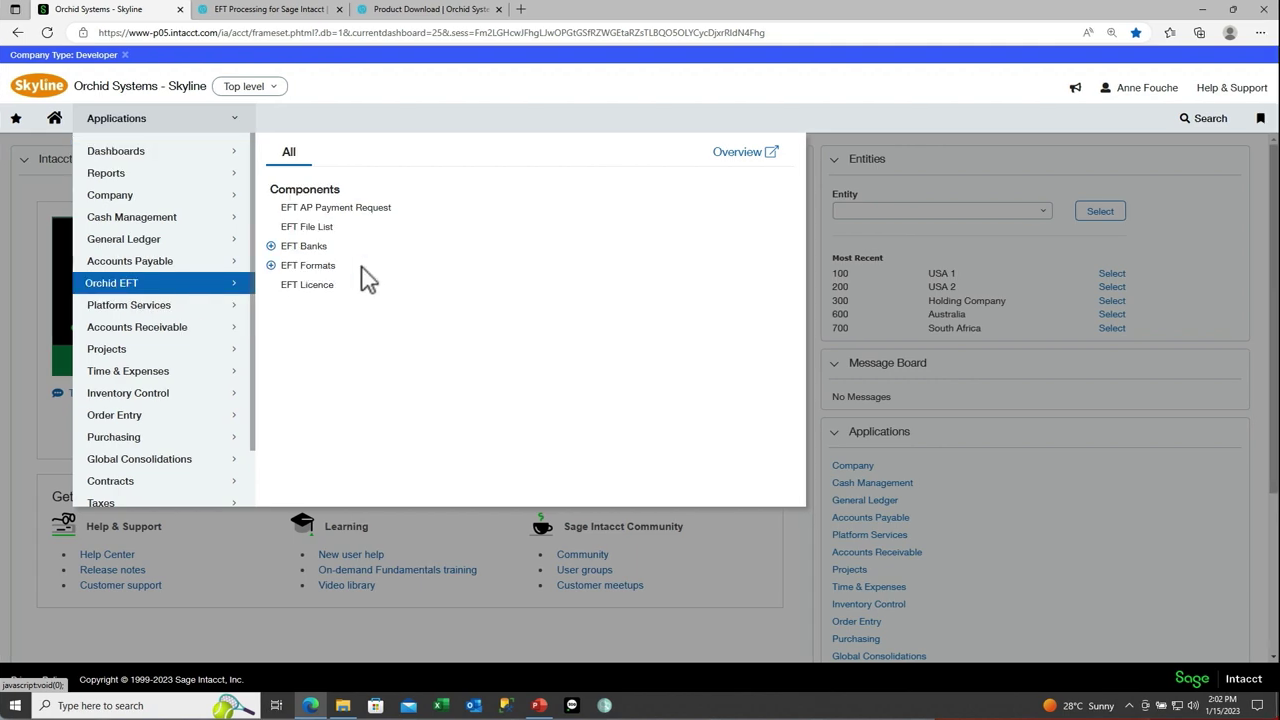
pyautogui.click(745, 152)
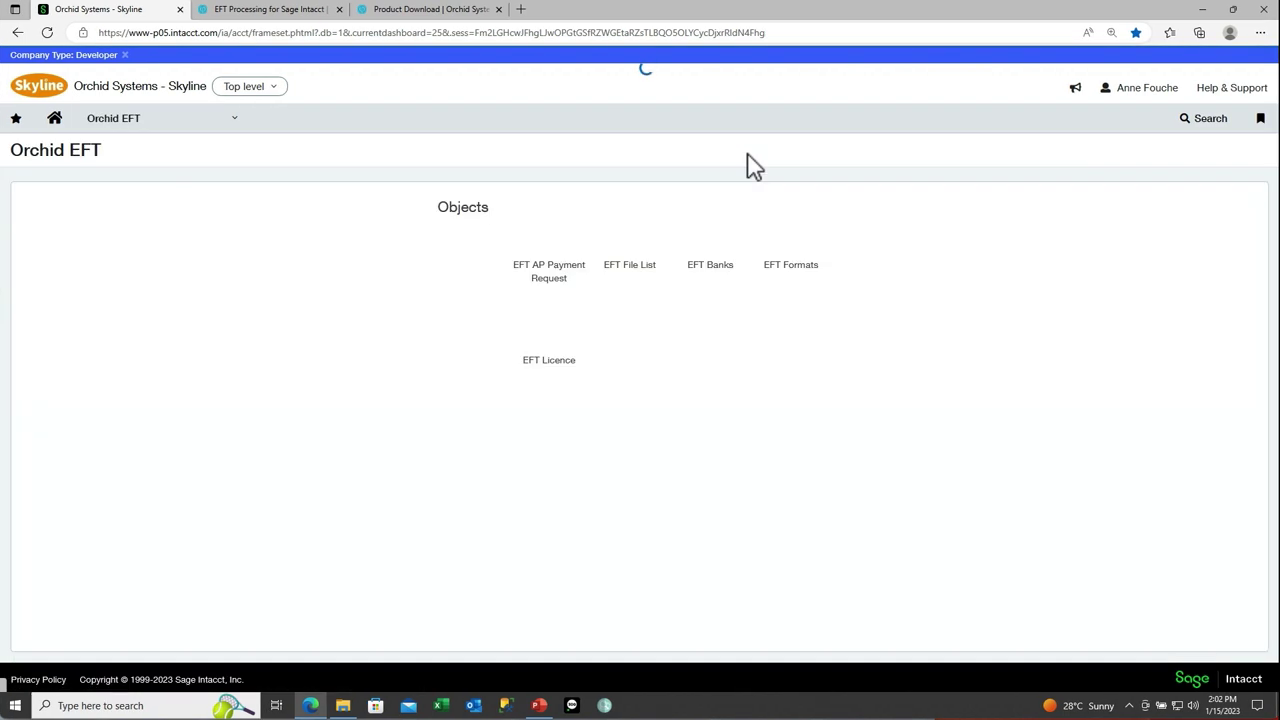
# Review the EFT Licence, expiring 16 Feb 2030, and open its help page
pyautogui.click(552, 347)
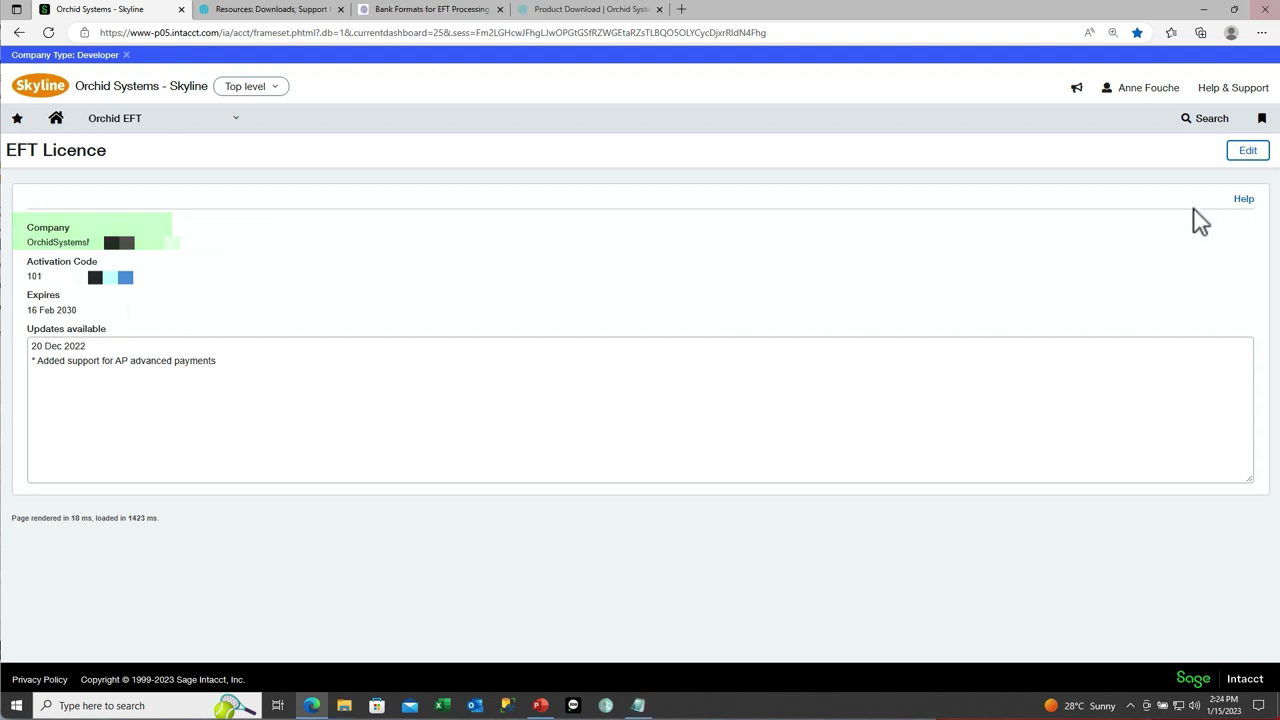
pyautogui.click(1243, 198)
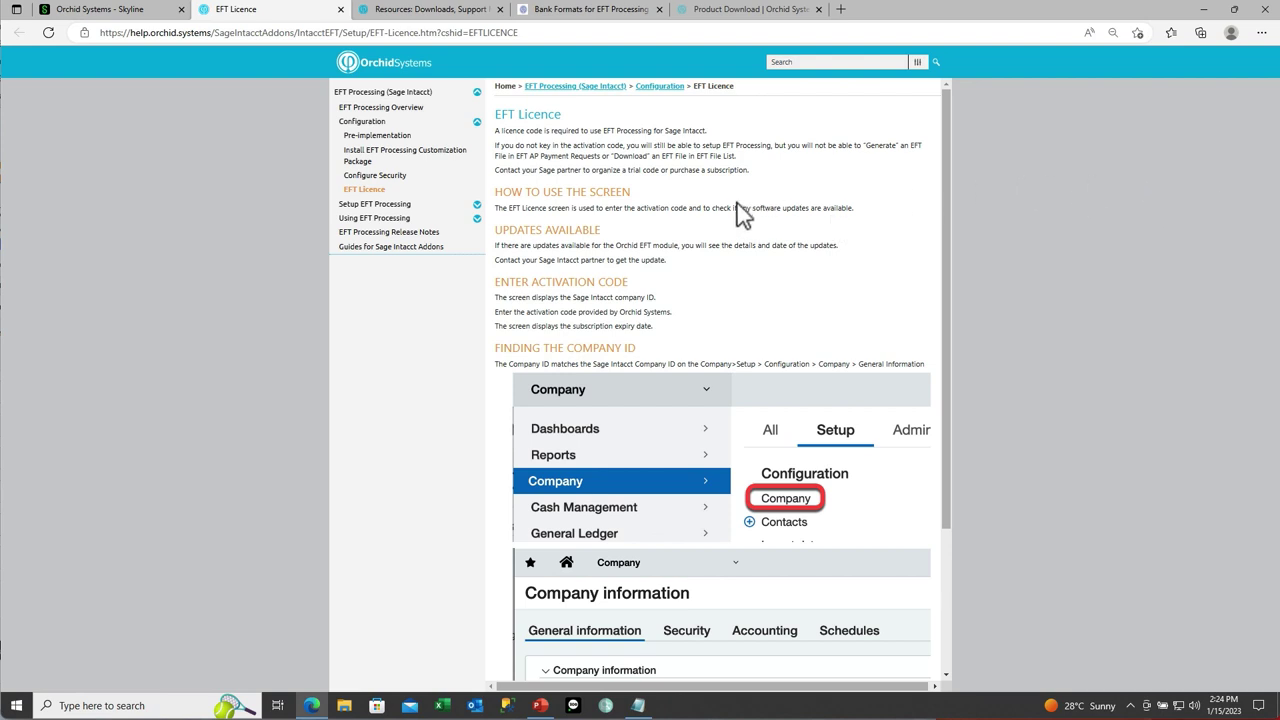
# Scroll the EFT Licence help down to Finding the Company ID and back up
pyautogui.scroll(-3, 743, 214)
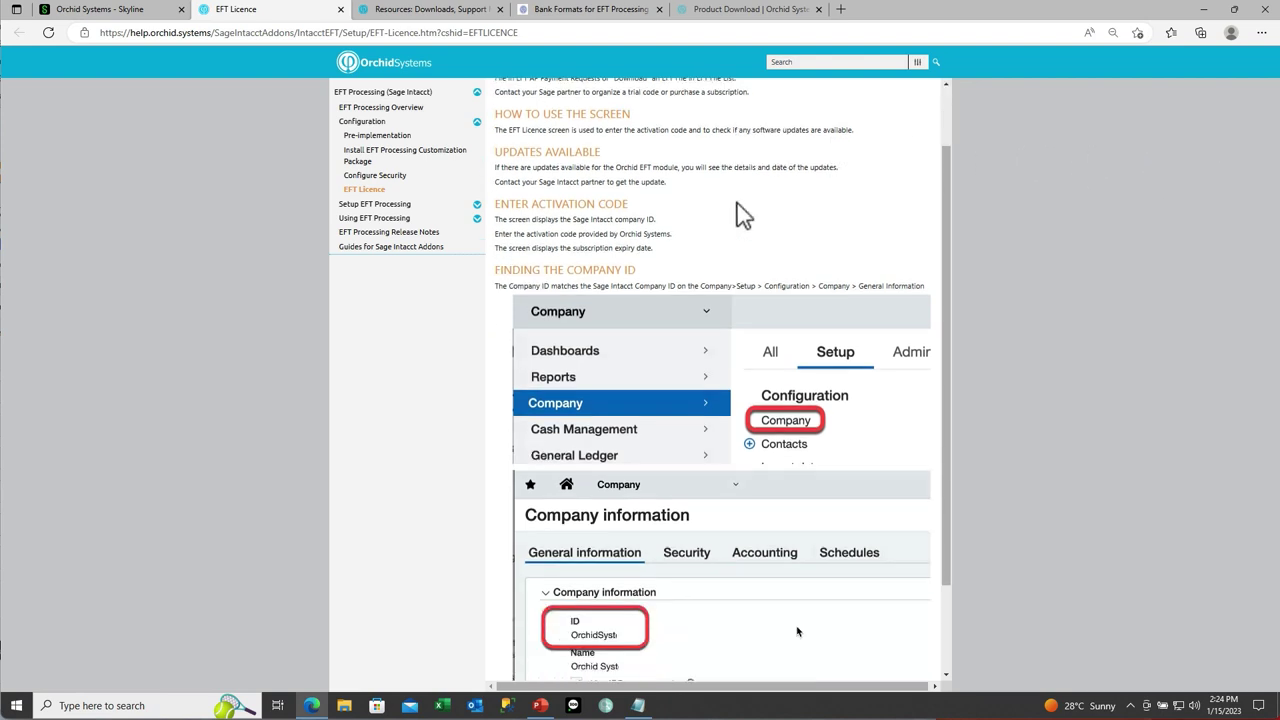
pyautogui.scroll(-1, 743, 214)
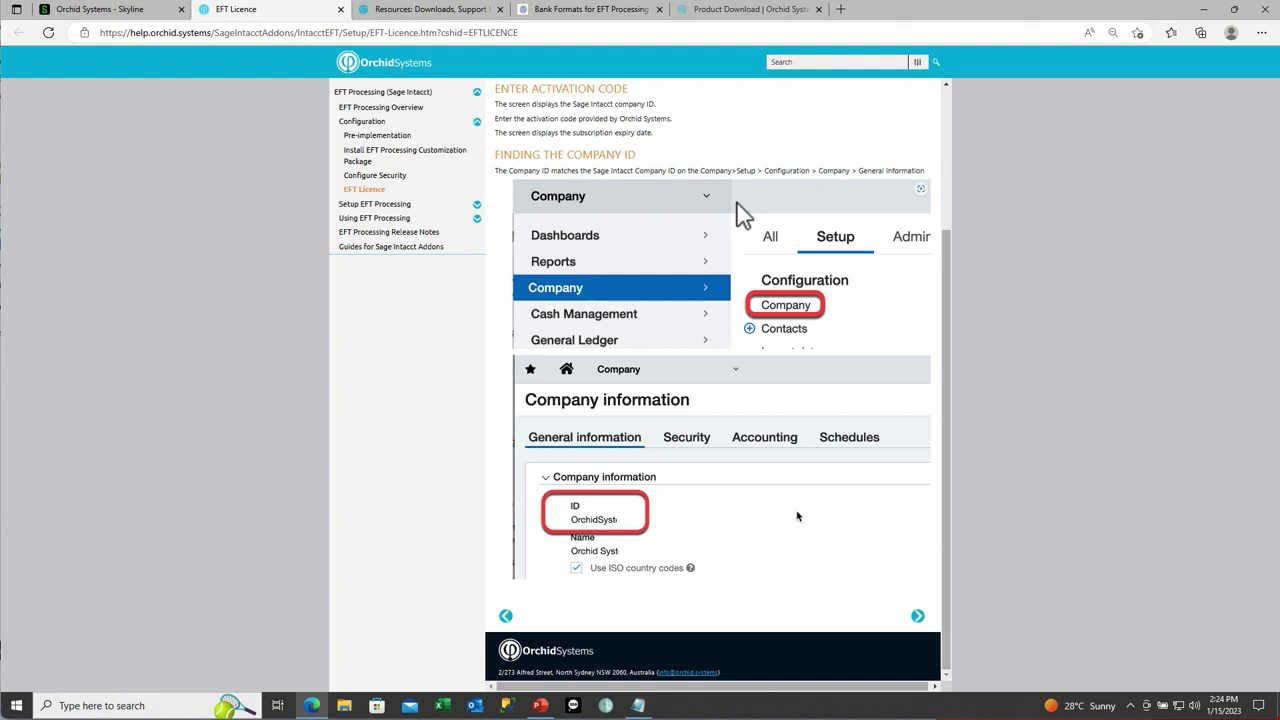
pyautogui.scroll(2, 743, 213)
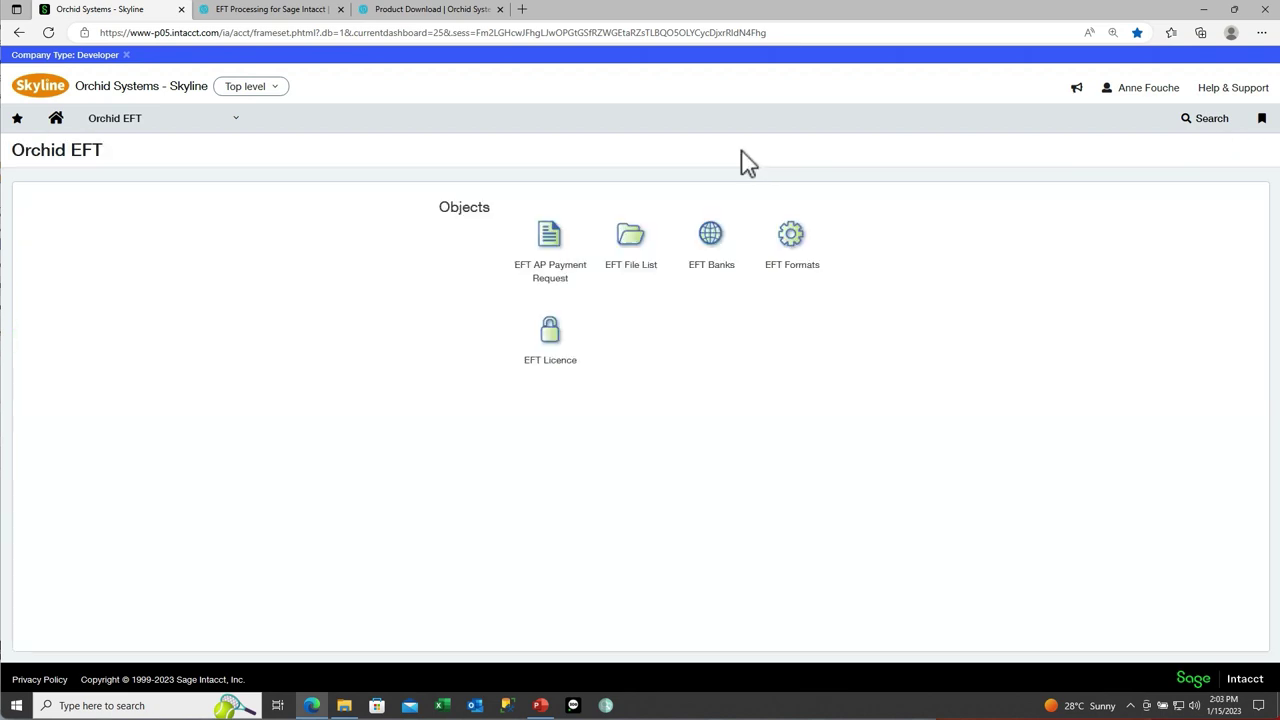
# Open the EFT Formats list from the Orchid EFT overview and begin adding a new format
pyautogui.click(792, 240)
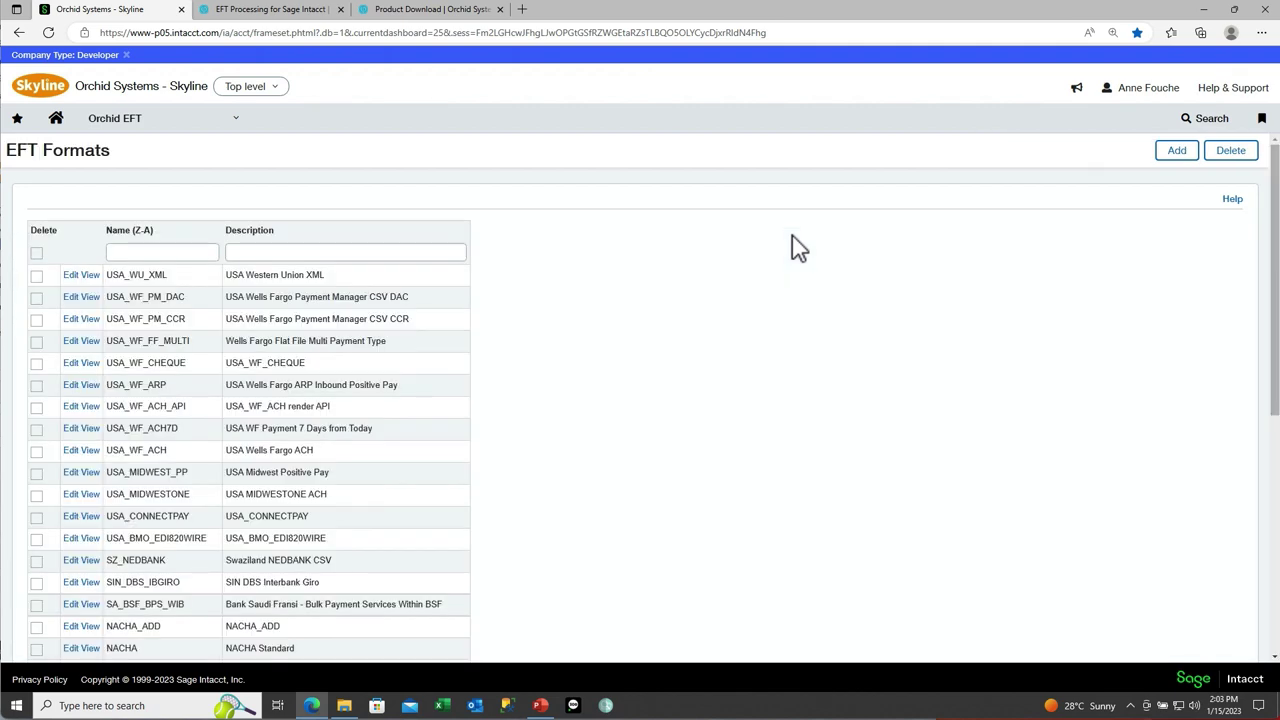
pyautogui.click(1168, 155)
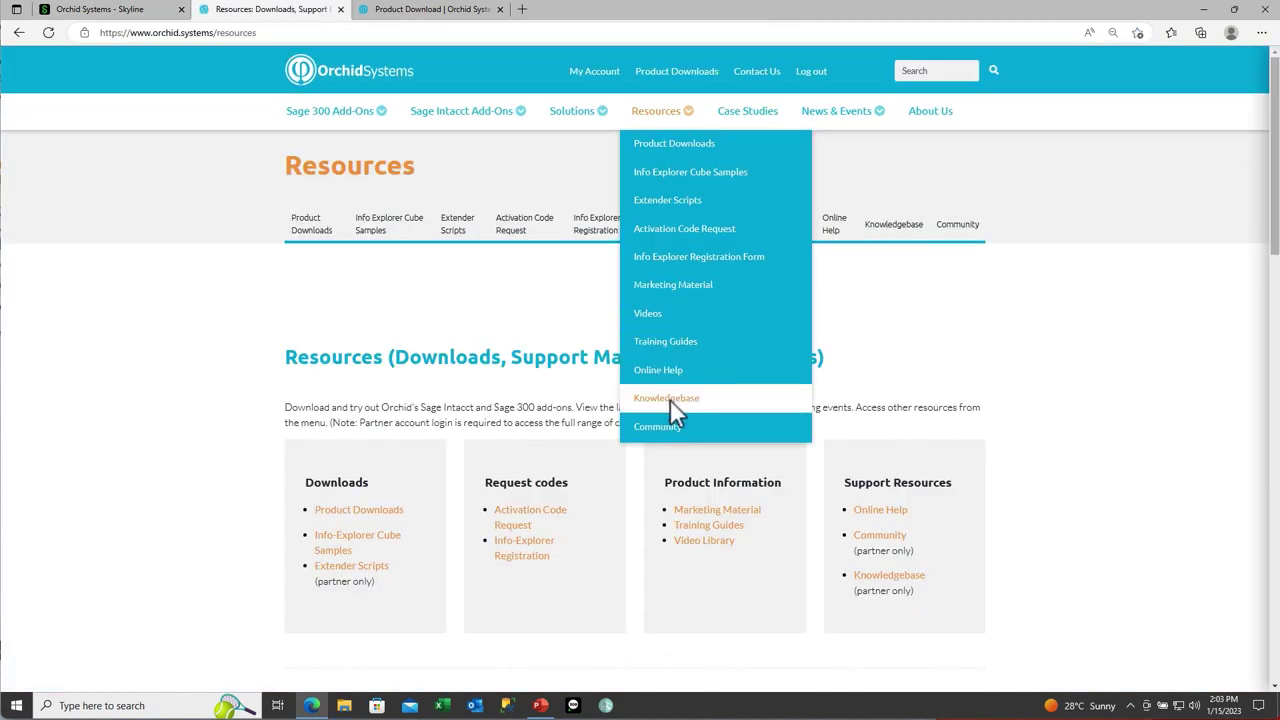
# Go to the Bank Formats for EFT Processing knowledgebase article and download CAN_CPA005 and CAN_CPA005BDC.txt
pyautogui.click(669, 400)
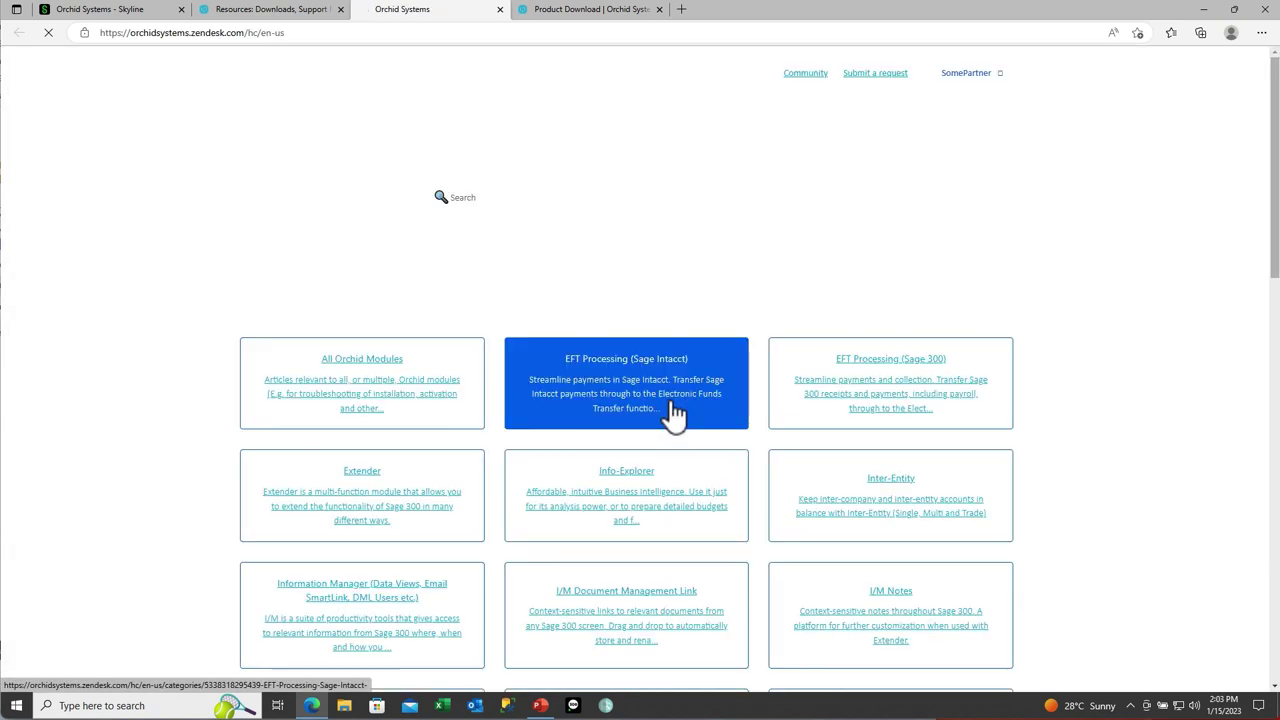
pyautogui.click(673, 412)
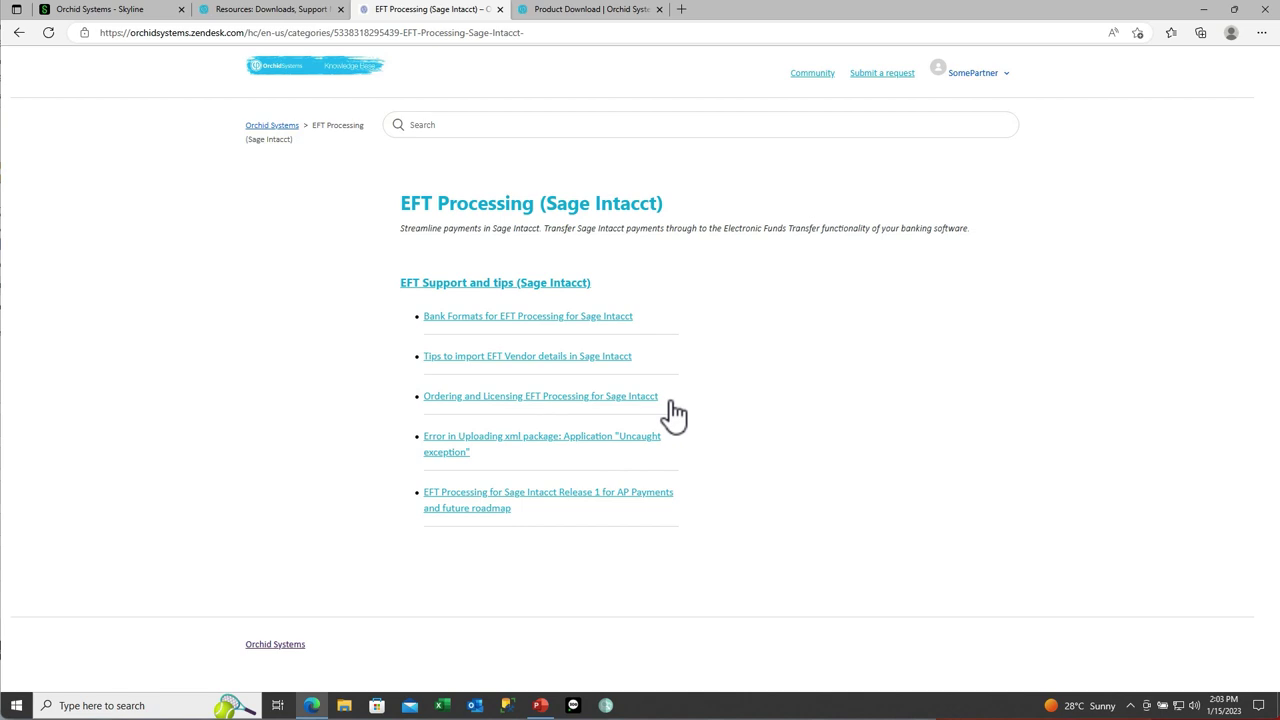
pyautogui.click(595, 320)
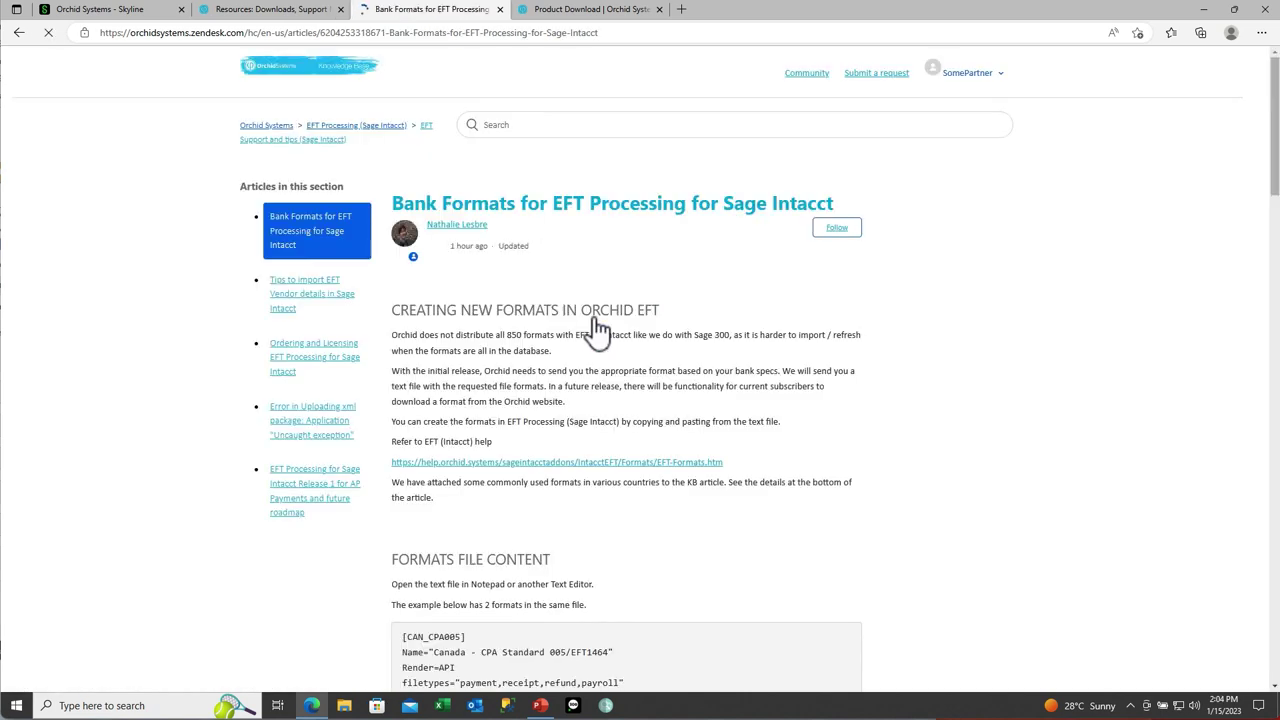
pyautogui.scroll(-3, 897, 517)
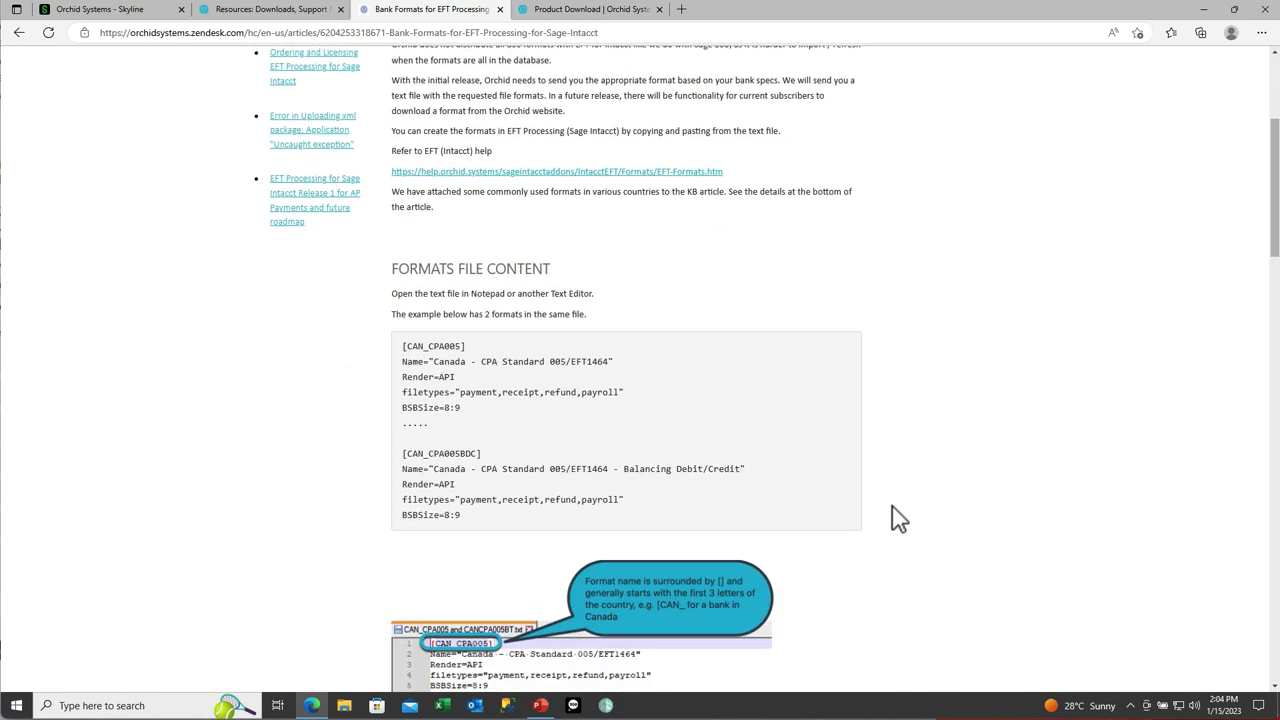
pyautogui.scroll(-10, 897, 517)
pyautogui.scroll(-5, 892, 506)
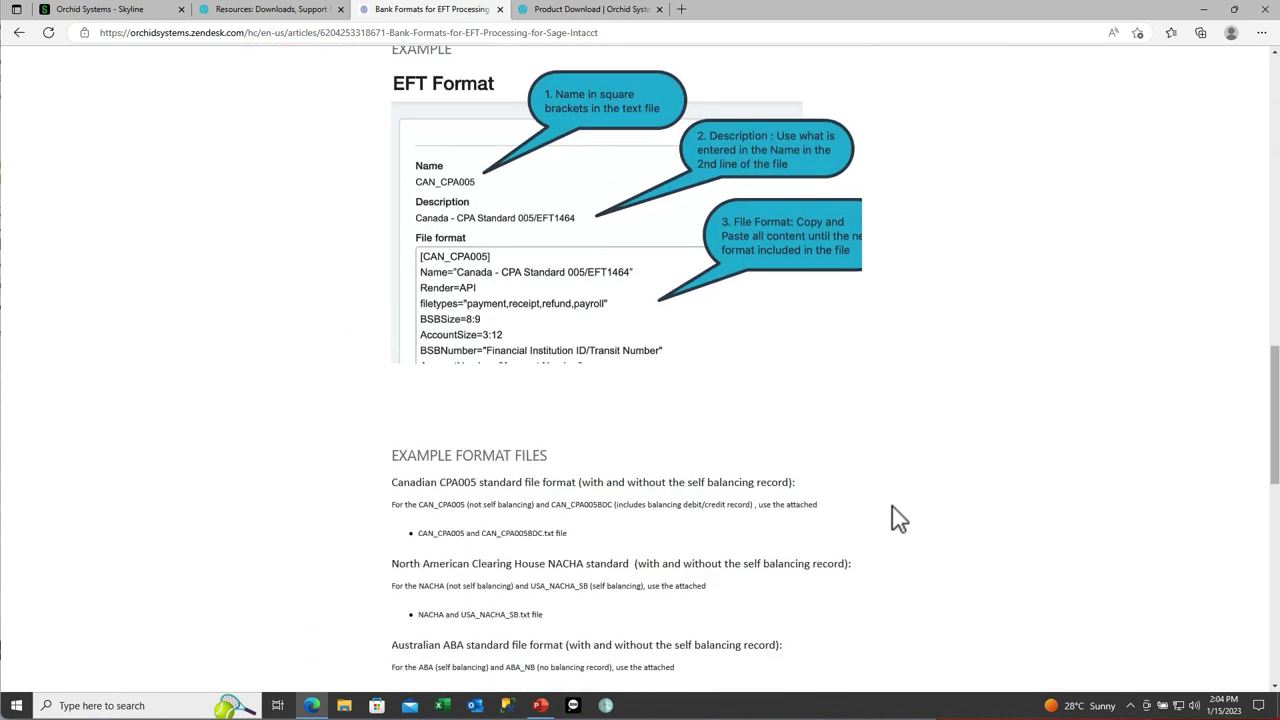
pyautogui.scroll(-1, 897, 517)
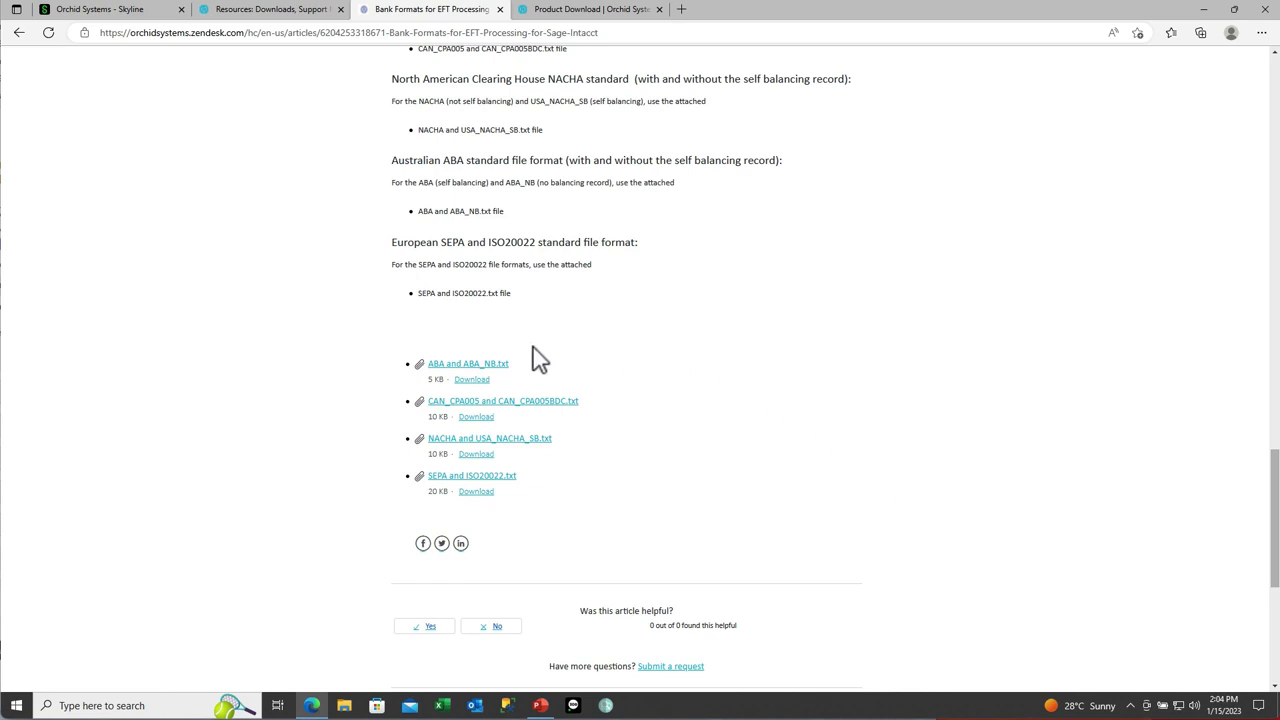
pyautogui.click(457, 410)
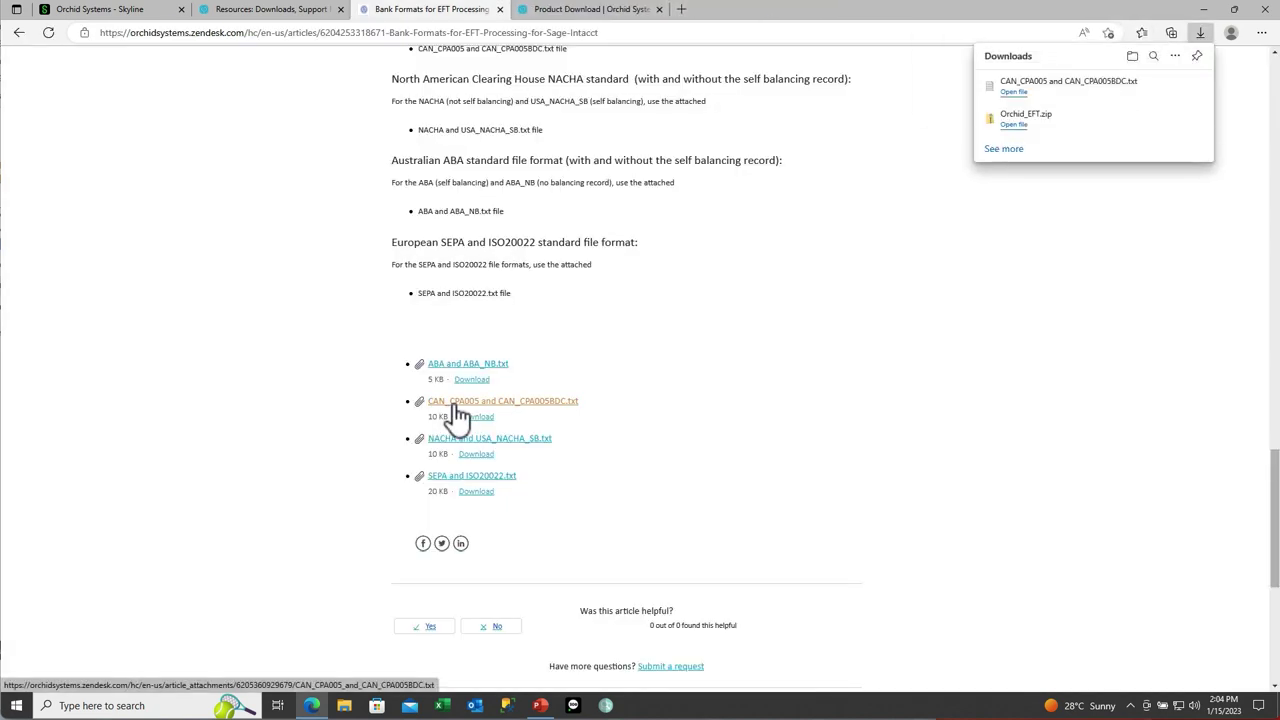
# Open the downloaded file in Notepad, copy the [CAN_CPA005] block, and minimise Notepad
pyautogui.click(1015, 99)
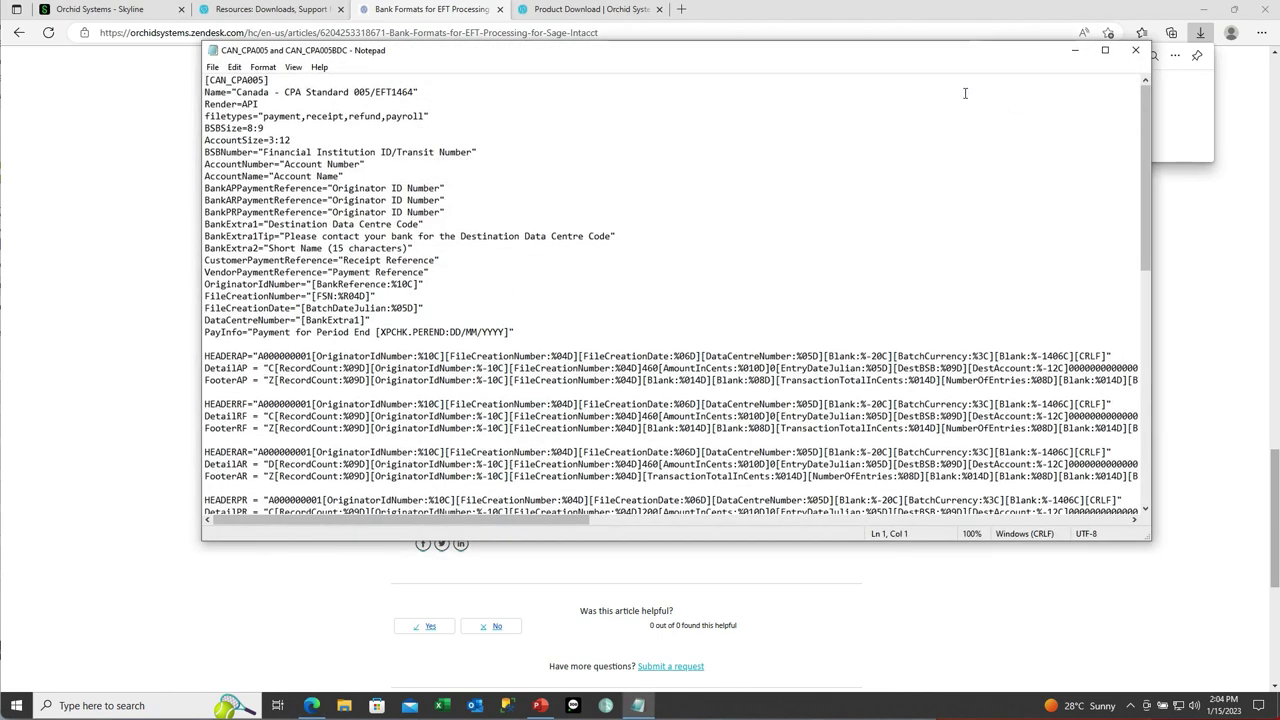
pyautogui.moveTo(205, 80); pyautogui.dragTo(410, 418)
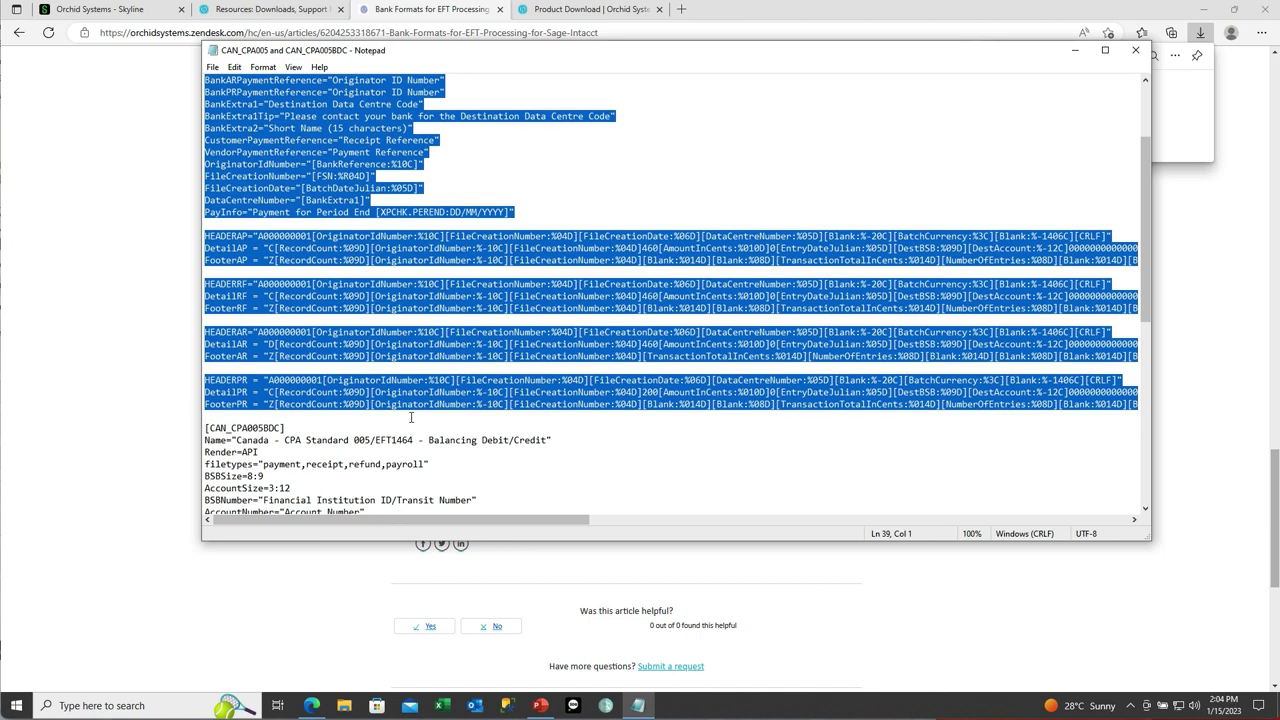
pyautogui.click(312, 706)
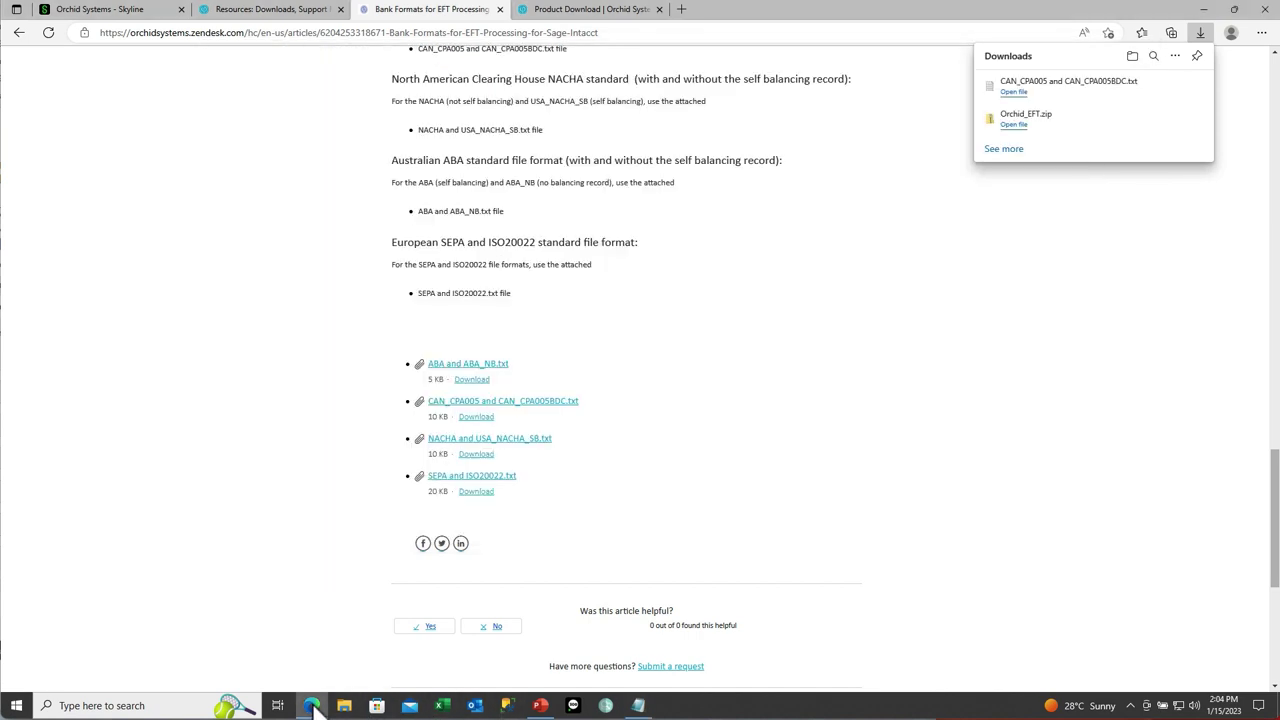
# Paste the CAN_CPA005 definition into File format and name the format CAN_CPA005
pyautogui.click(138, 12)
pyautogui.click(41, 321)
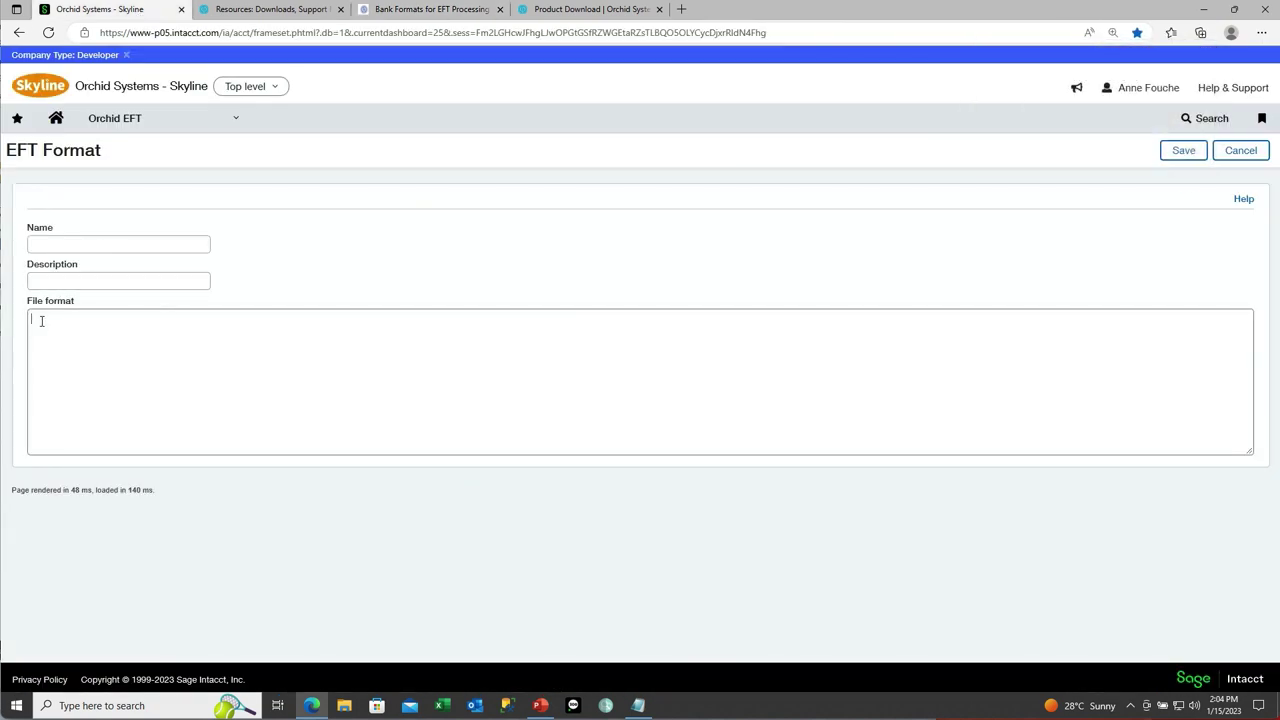
pyautogui.hotkey('ctrl', 'v')
pyautogui.scroll(10, 41, 321)
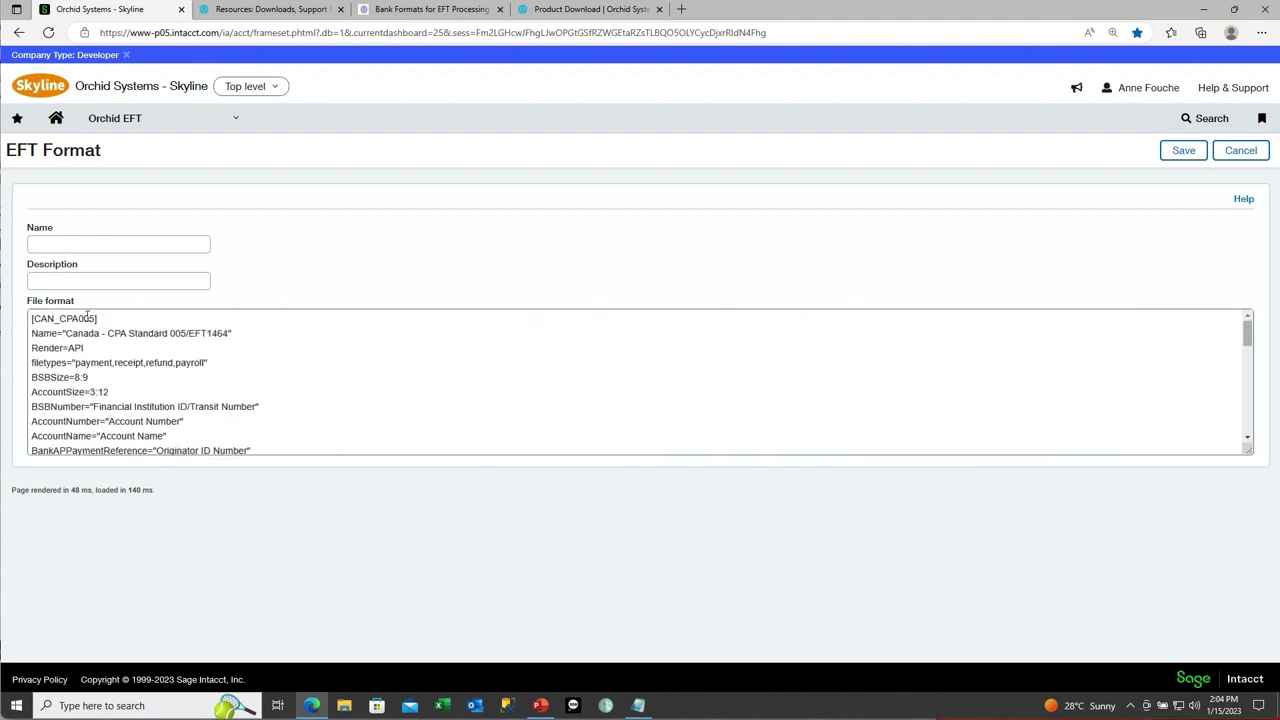
pyautogui.moveTo(96, 318); pyautogui.dragTo(33, 318)
pyautogui.hotkey('ctrl', 'c')
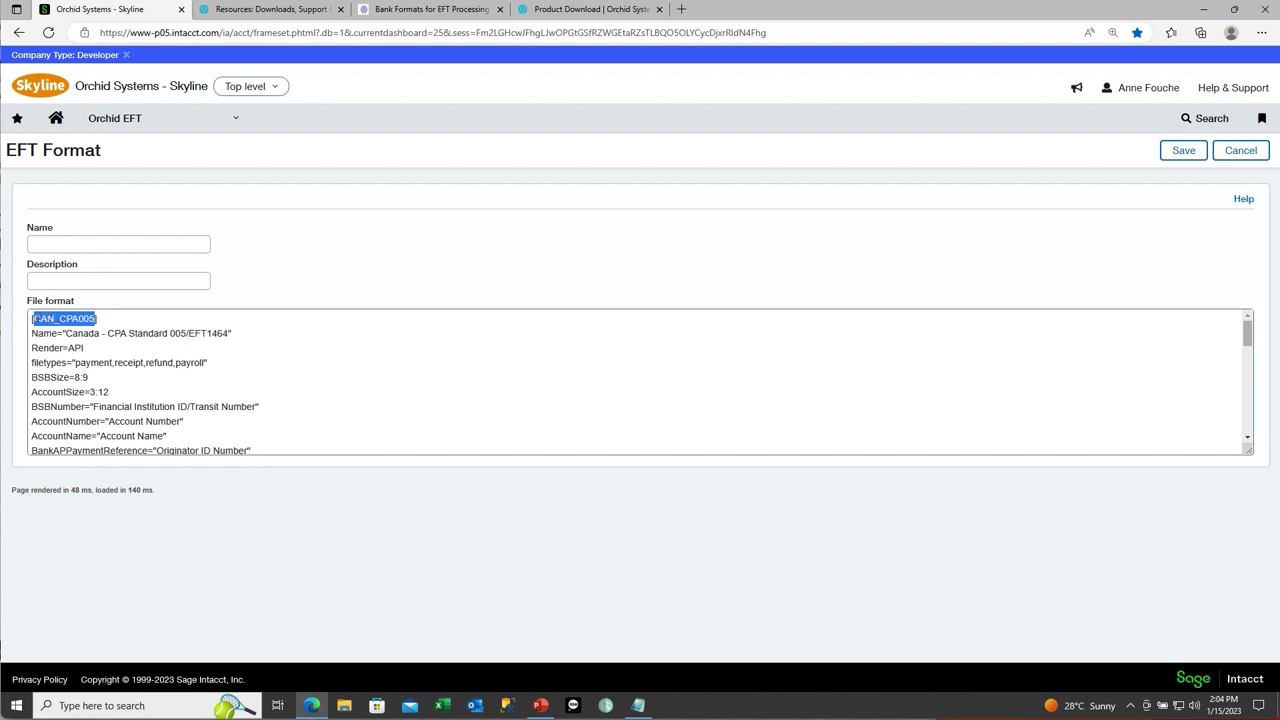
pyautogui.click(36, 244)
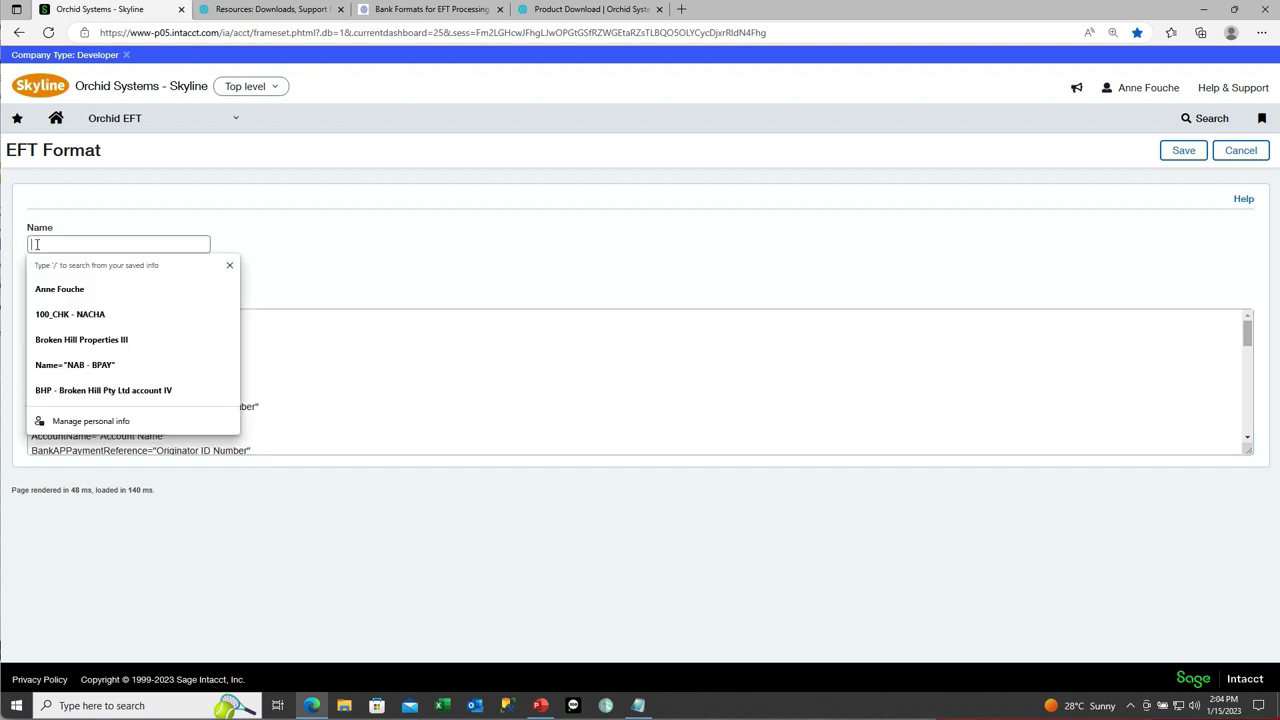
pyautogui.hotkey('ctrl', 'v')
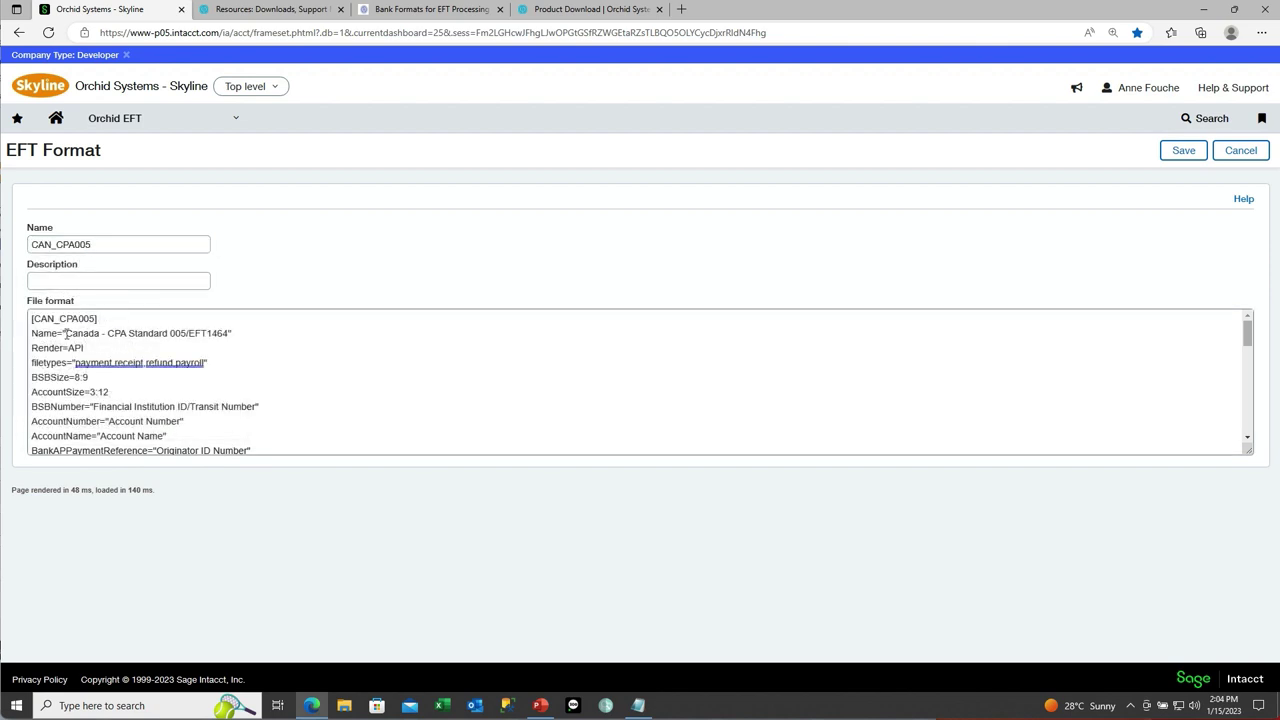
# Set description 'Canada - CPA Standard 005/EFT1464', make the name CAN_CPA005_DEMO, and save
pyautogui.moveTo(65, 333); pyautogui.dragTo(230, 333)
pyautogui.hotkey('ctrl', 'c')
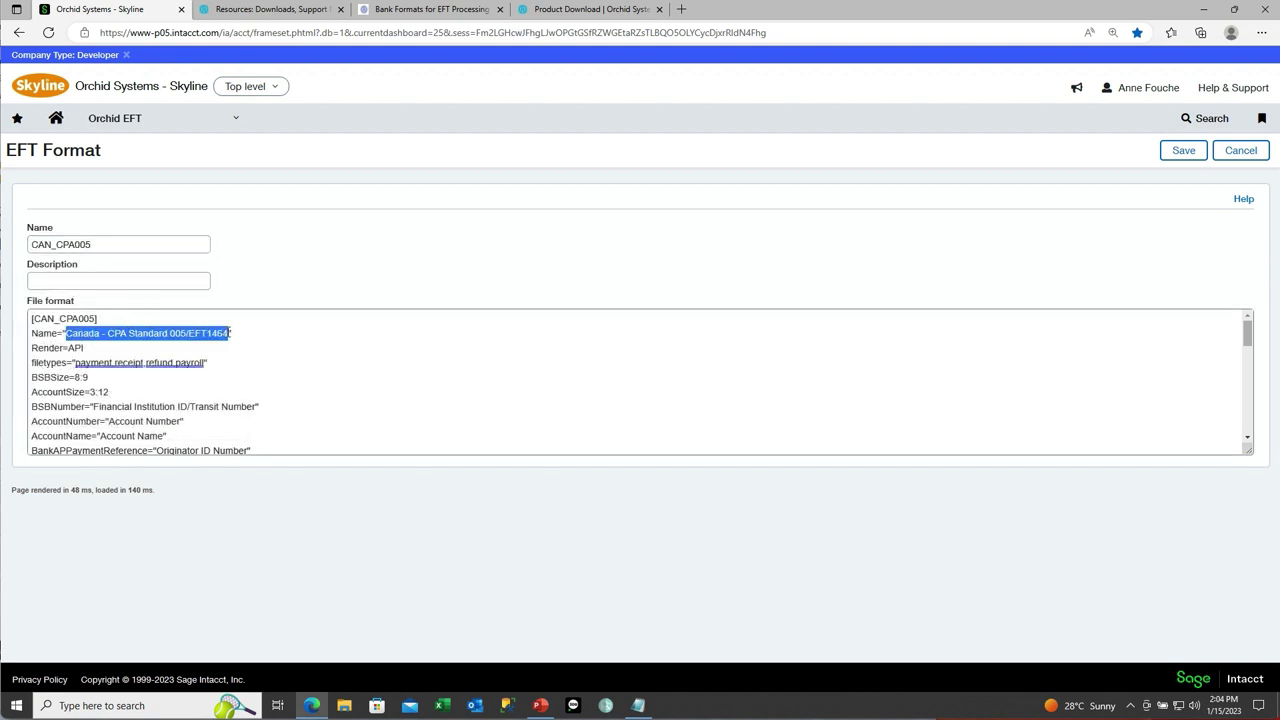
pyautogui.click(103, 277)
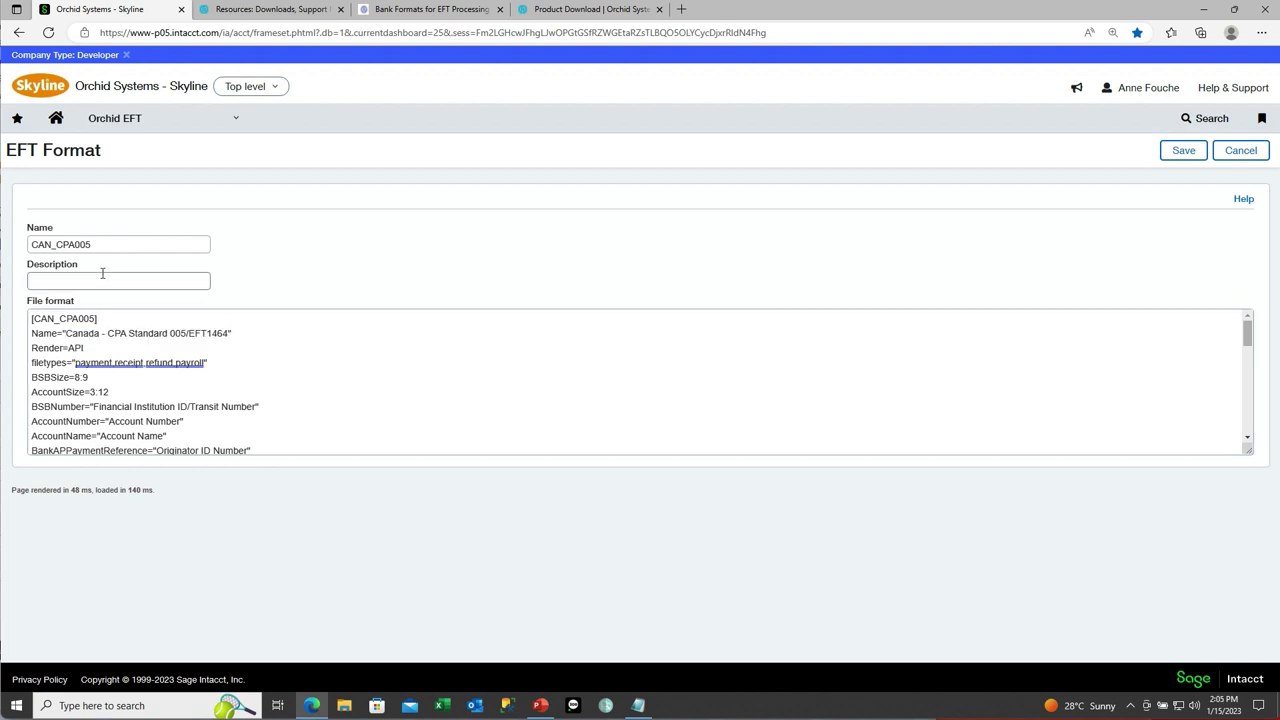
pyautogui.hotkey('ctrl', 'v')
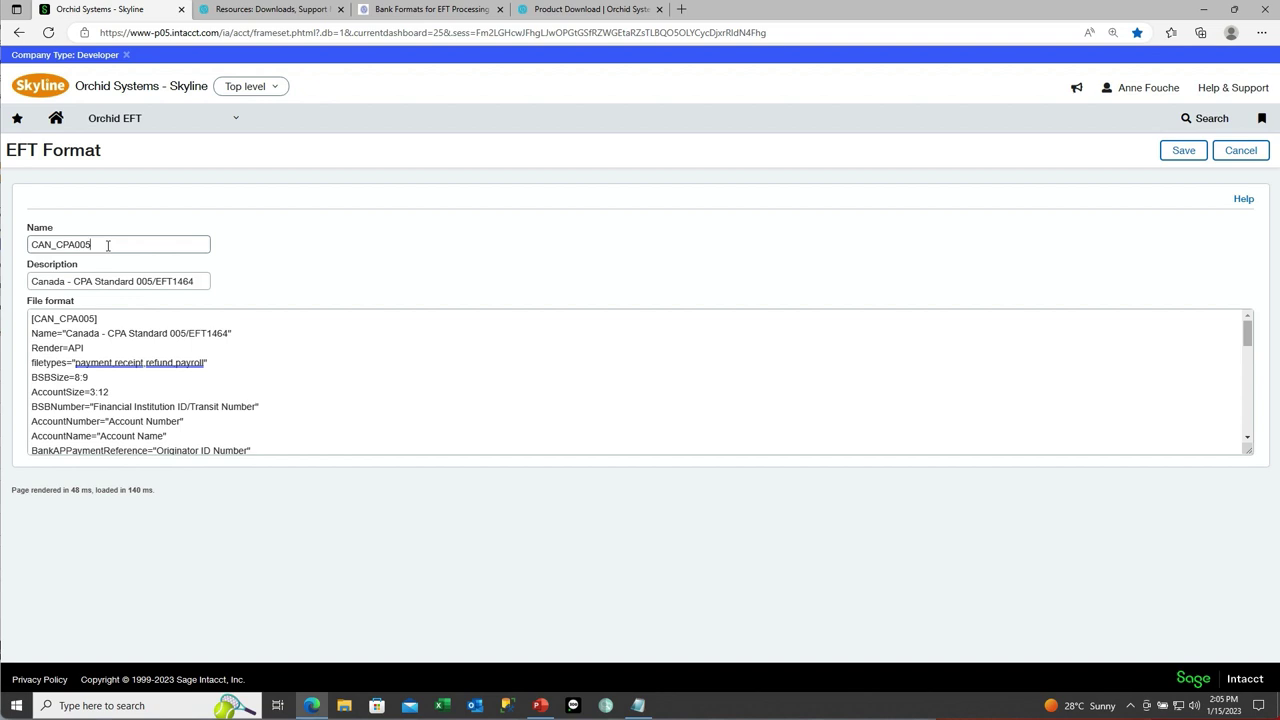
pyautogui.write('DEMO')
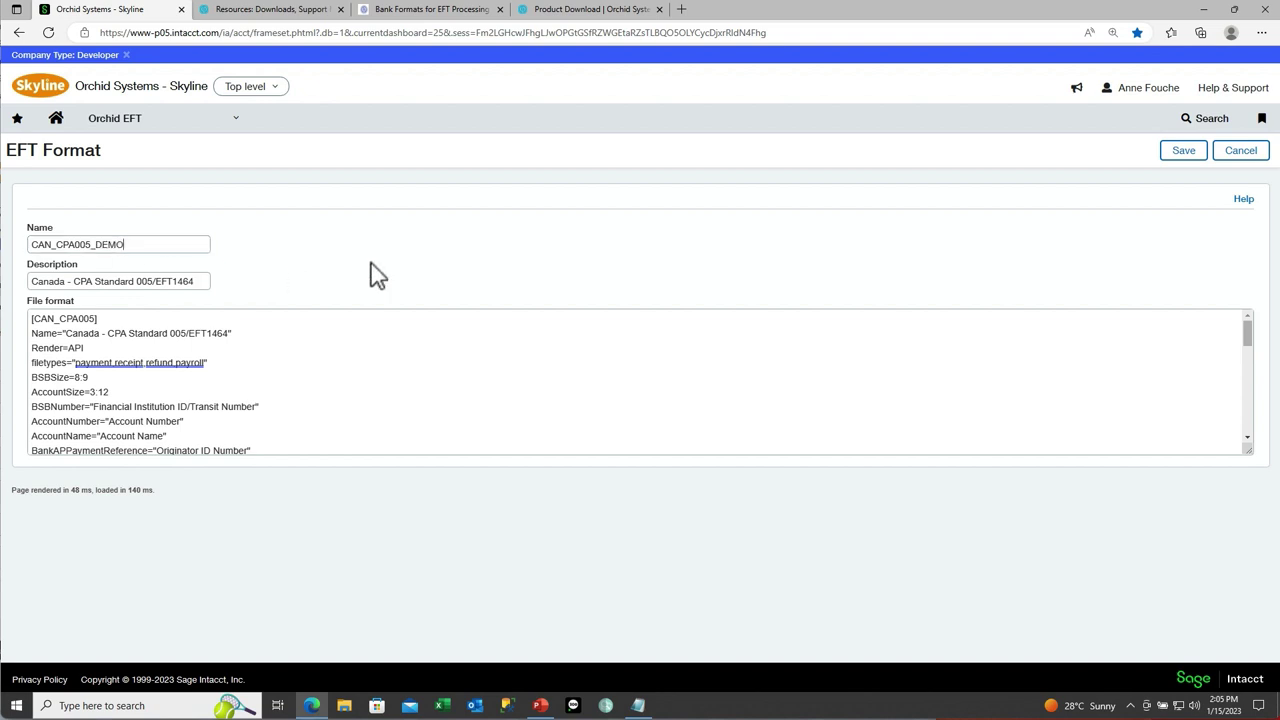
pyautogui.click(1180, 152)
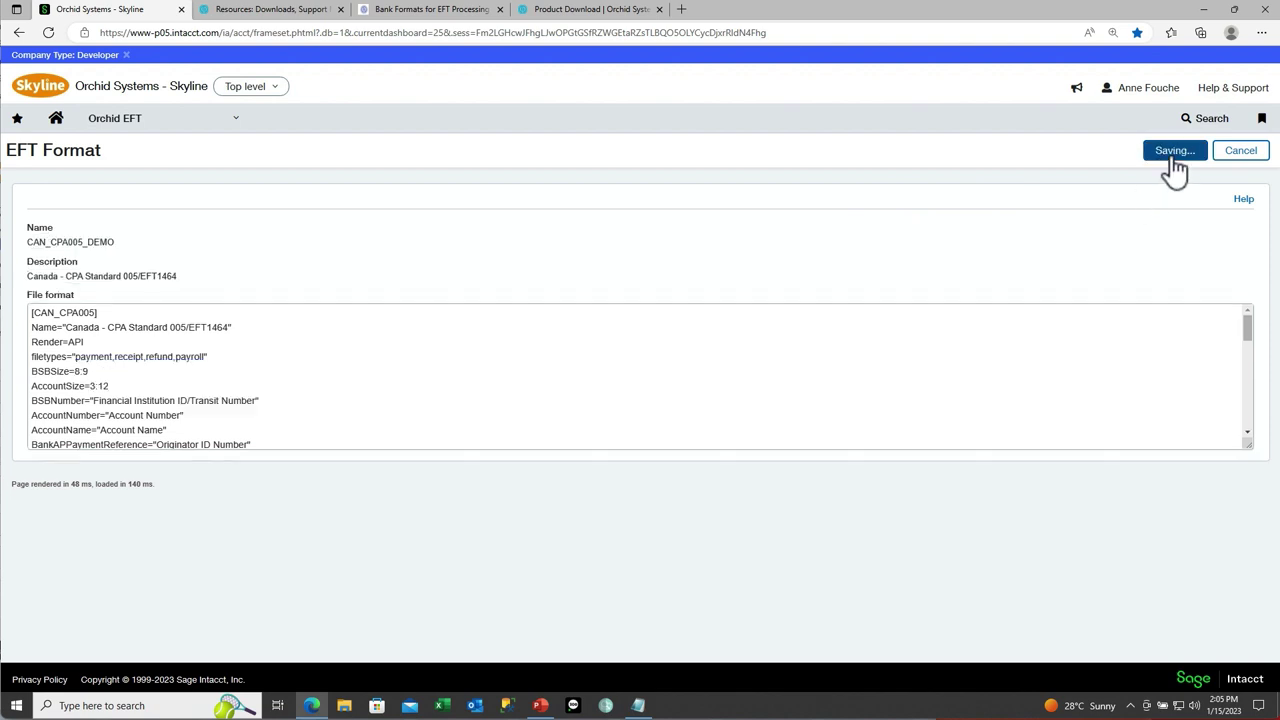
# Add a new EFT bank using bank account 100_CHK and file format CAN_CPA005_DEMO
pyautogui.click(120, 231)
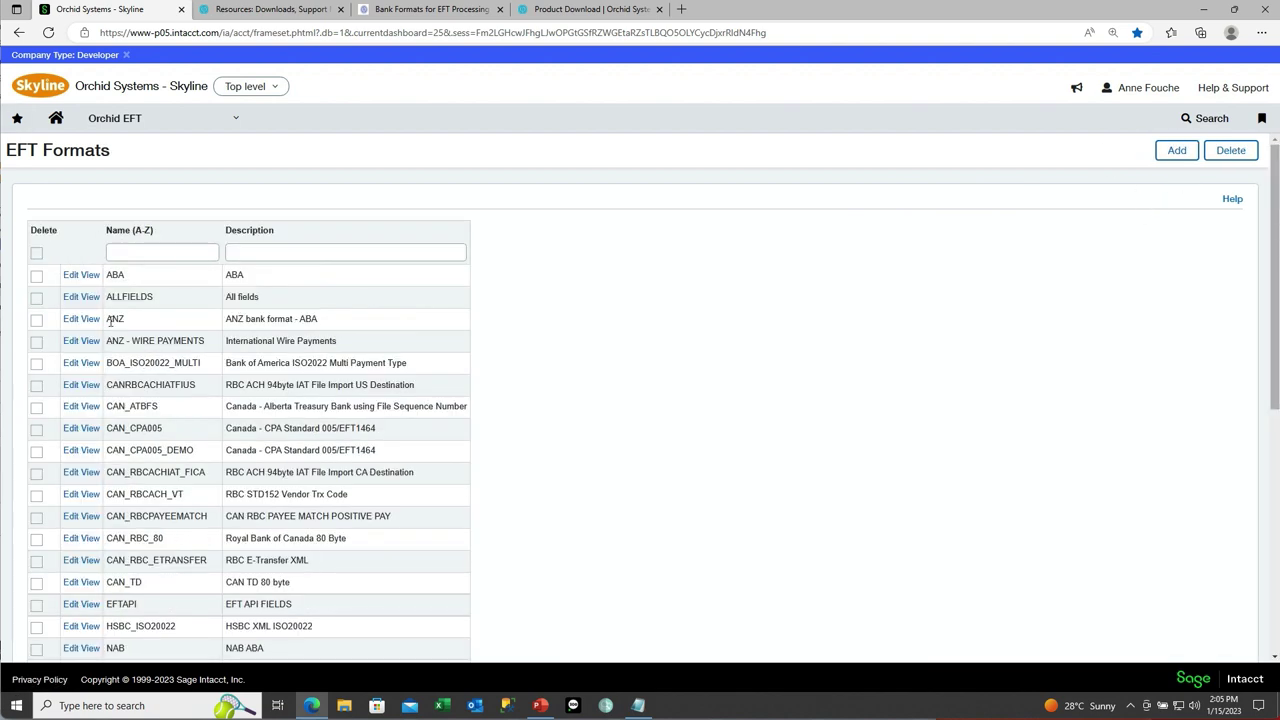
pyautogui.click(19, 33)
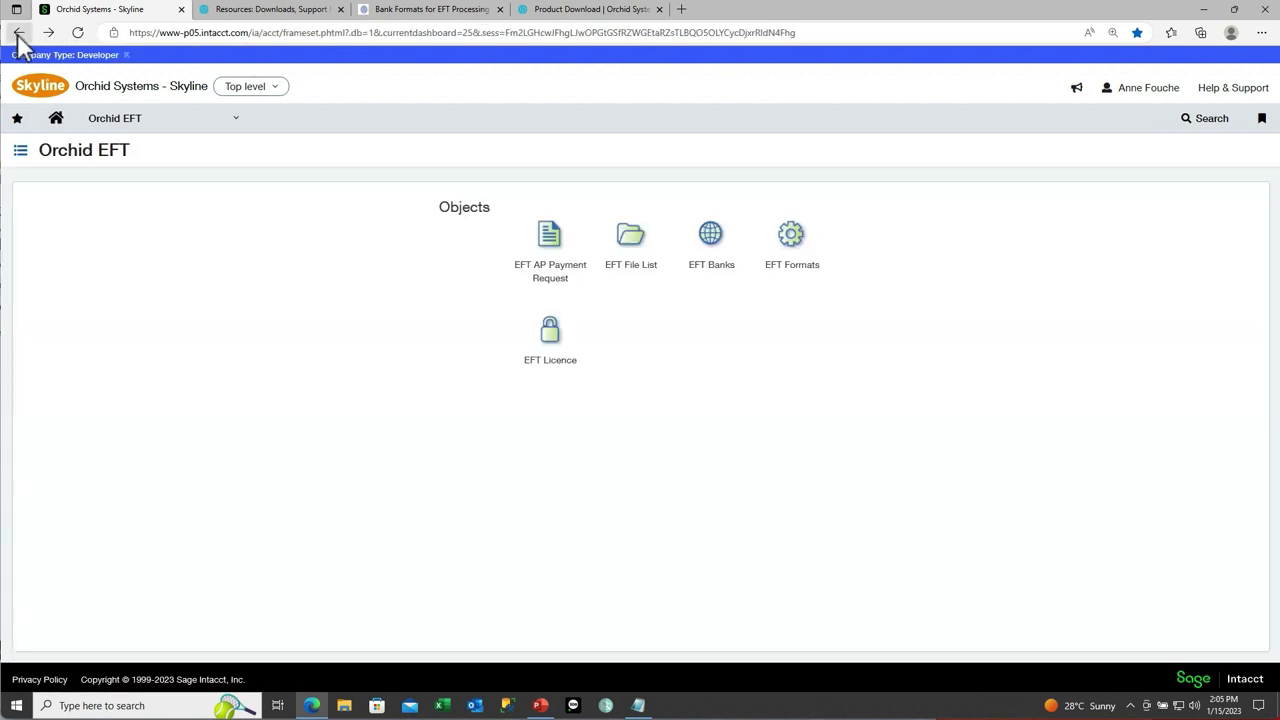
pyautogui.click(710, 248)
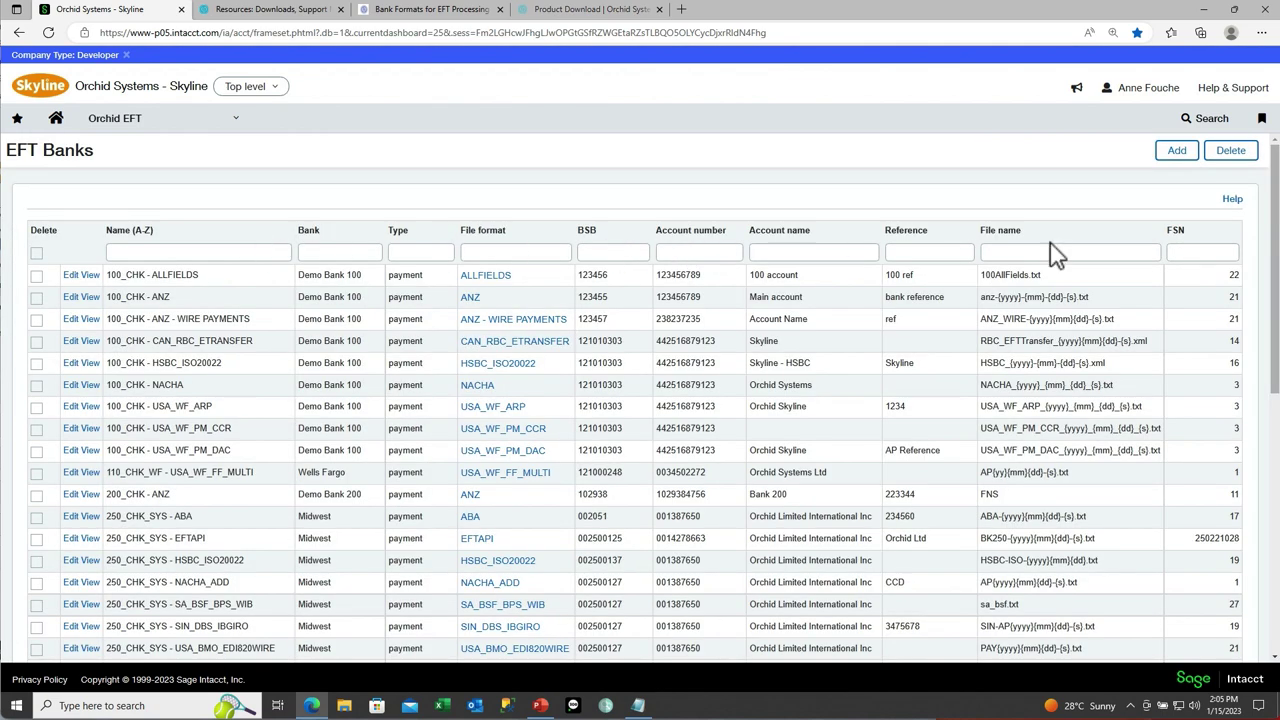
pyautogui.click(1168, 156)
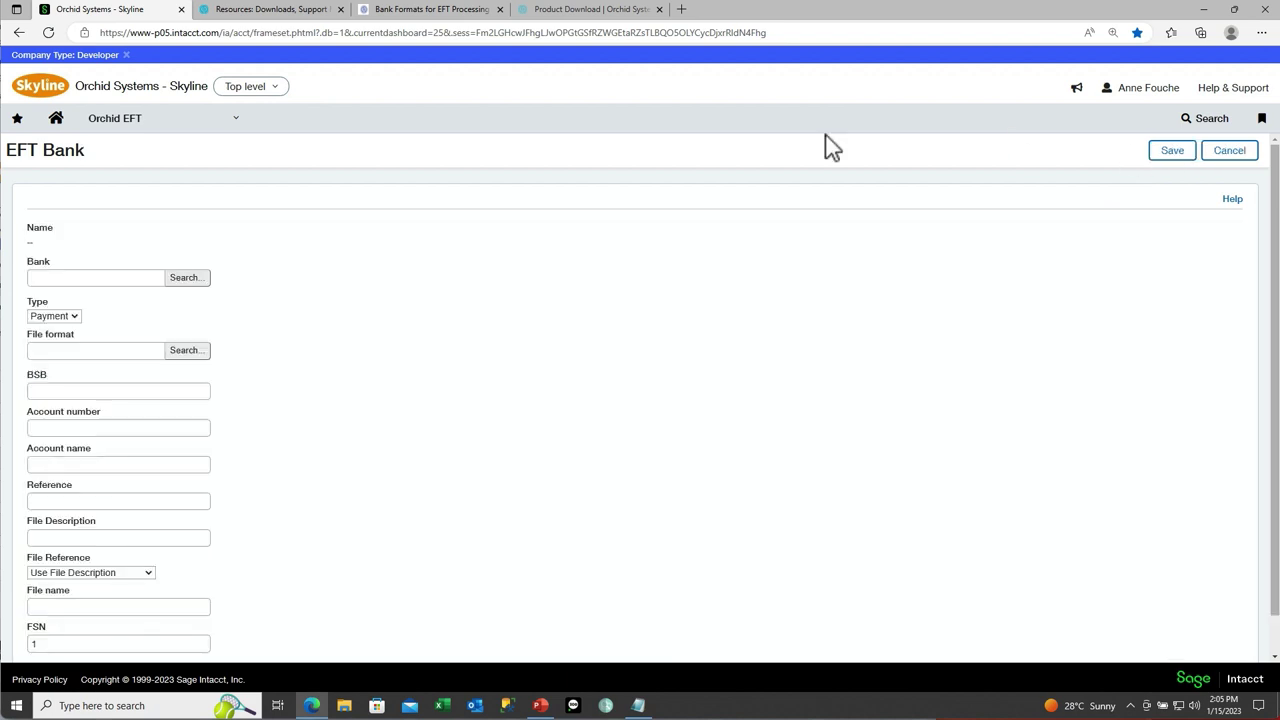
pyautogui.click(193, 279)
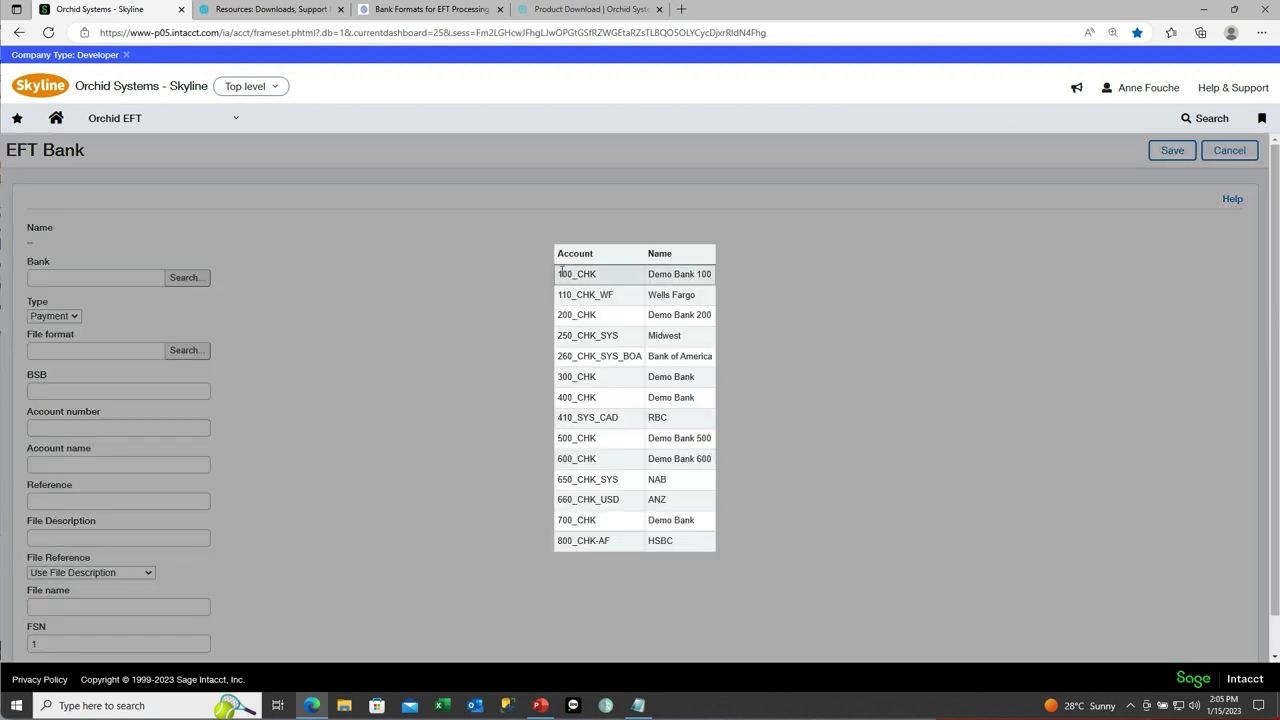
pyautogui.click(570, 276)
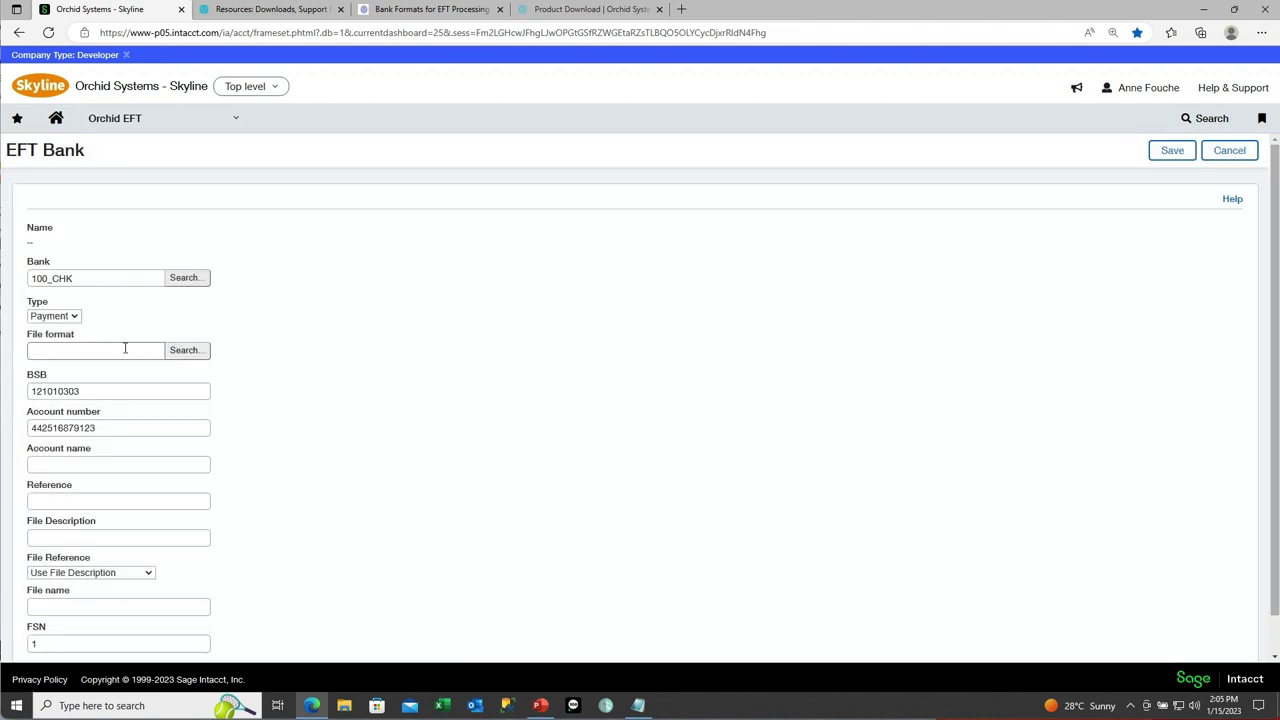
pyautogui.click(182, 351)
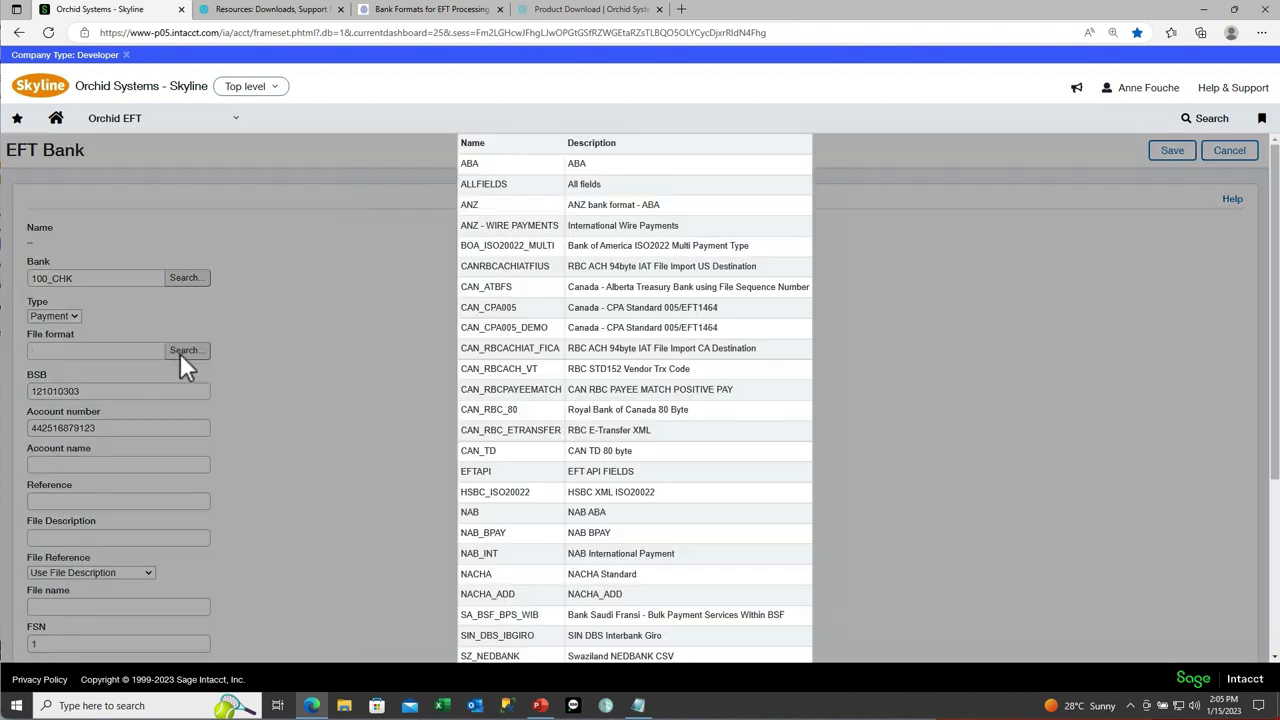
pyautogui.click(518, 327)
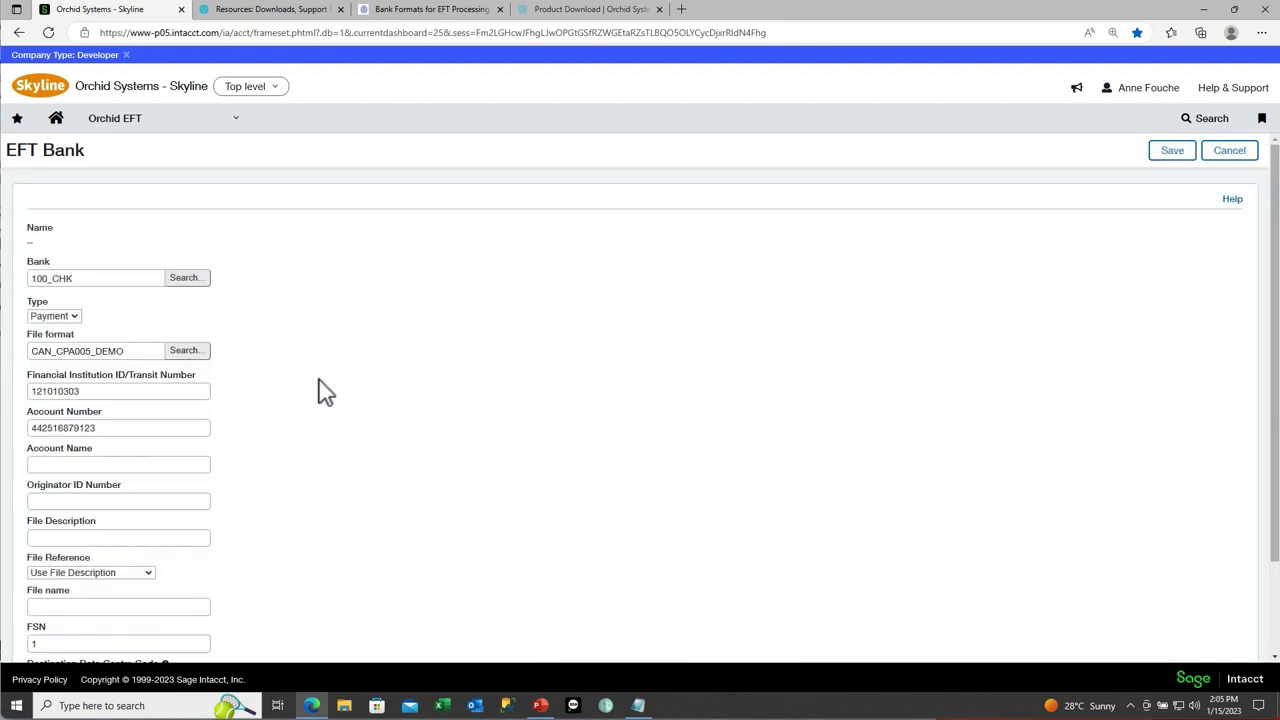
# Enter the originator ID, file name CPA_DEMO_{yyyy}_{mm}_{dd}_{s}.txt and account name Orchid Systems, then save
pyautogui.scroll(-2, 325, 391)
pyautogui.scroll(-1, 322, 391)
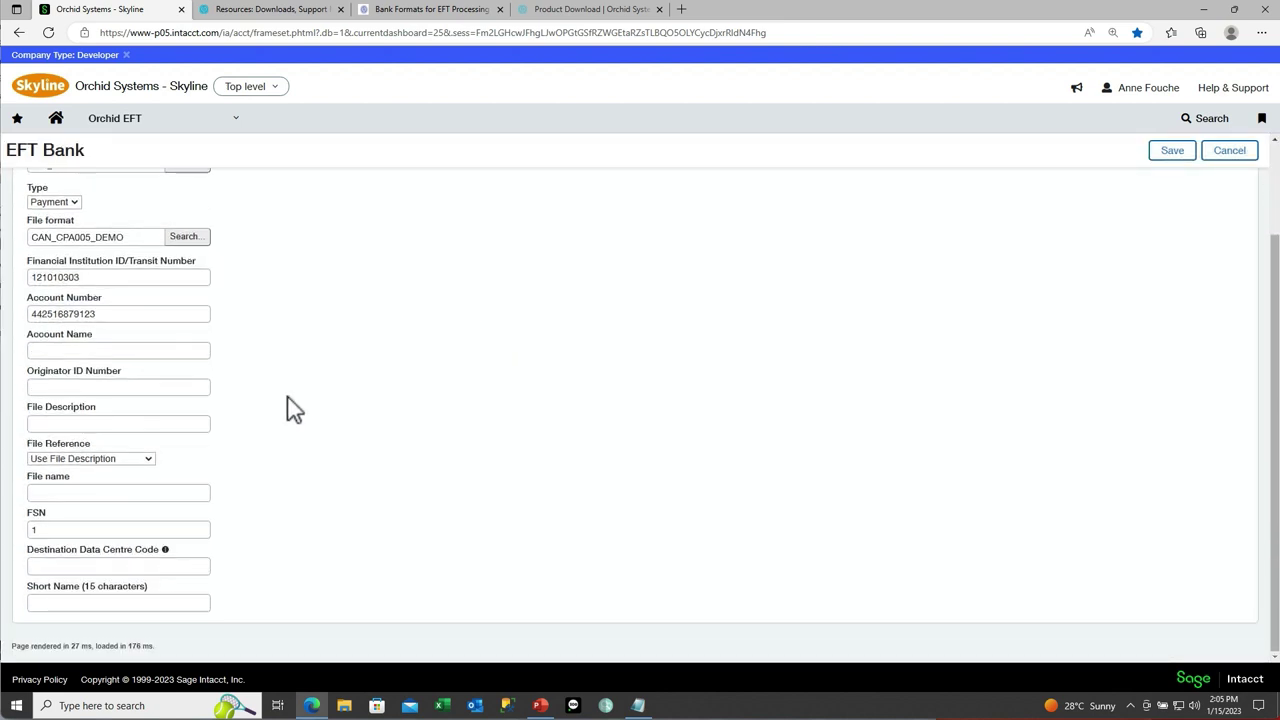
pyautogui.moveTo(166, 550)
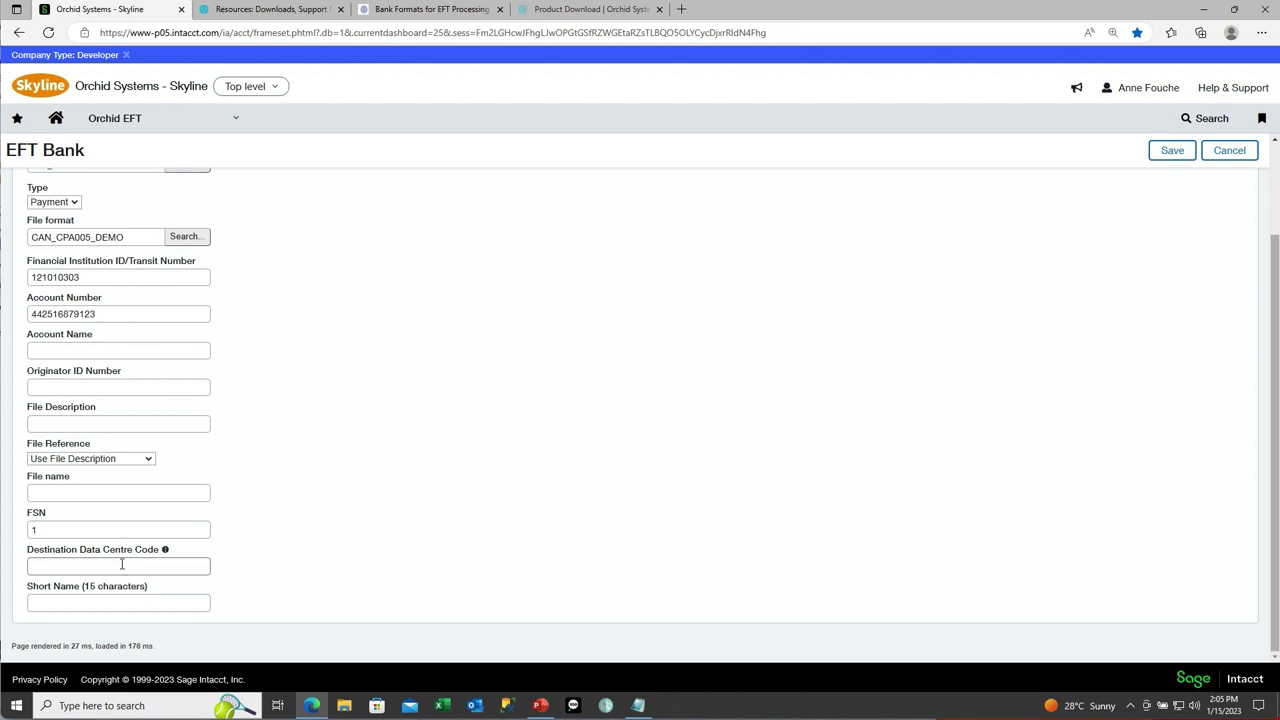
pyautogui.write('03000')
pyautogui.write('Orchid Syste')
pyautogui.write('ms')
pyautogui.click(72, 493)
pyautogui.write('CP')
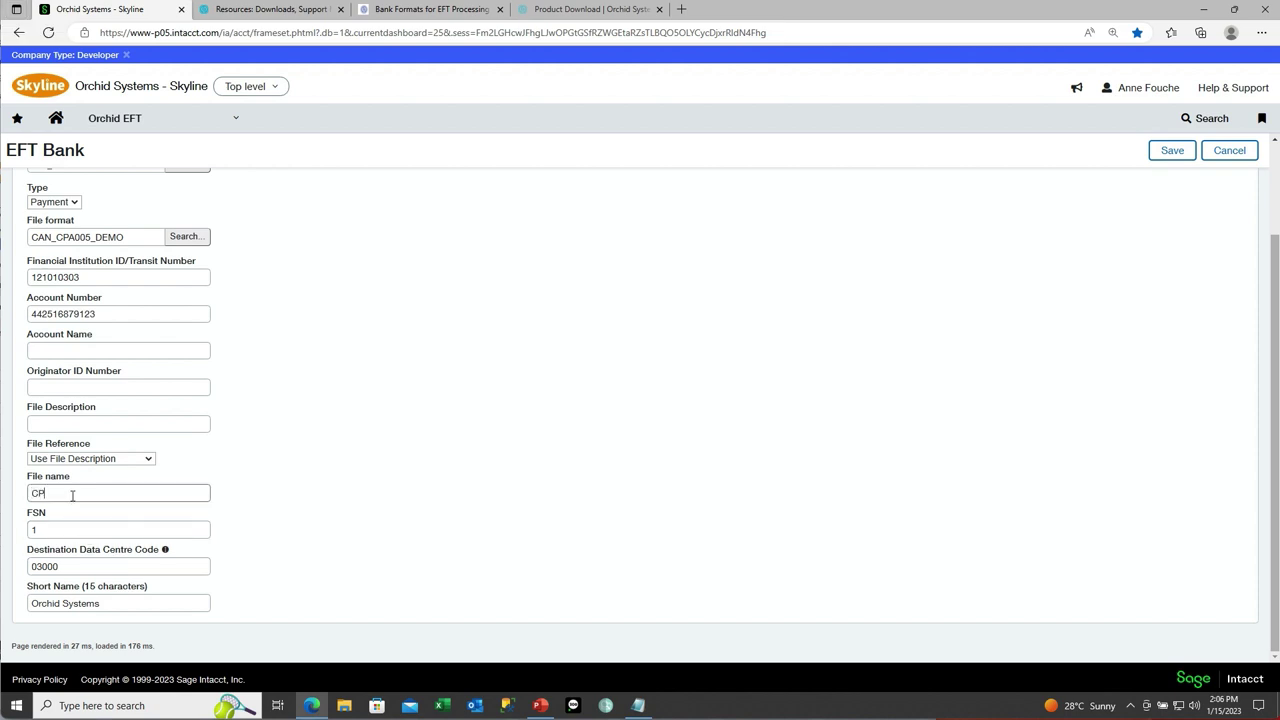
pyautogui.write('A_DEMO_{yyyy}_{mm}-')
pyautogui.press('BackSpace')
pyautogui.write('{dd}_')
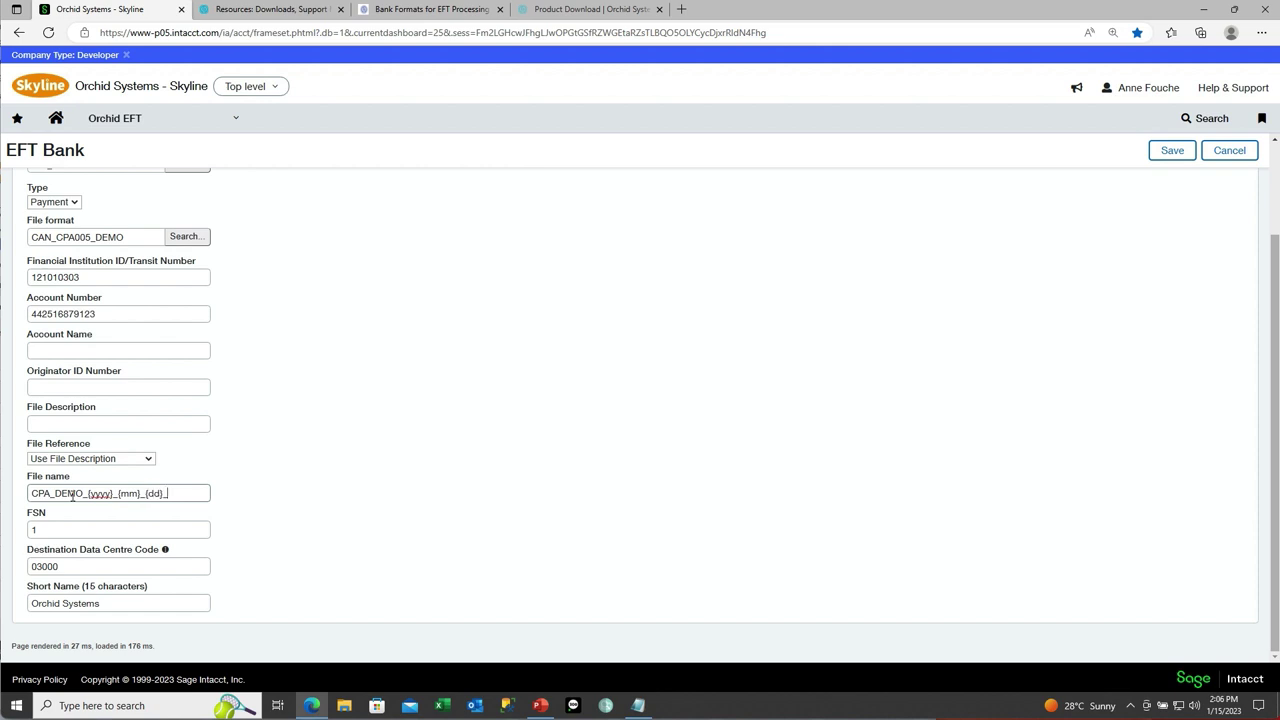
pyautogui.write('{s}.txt')
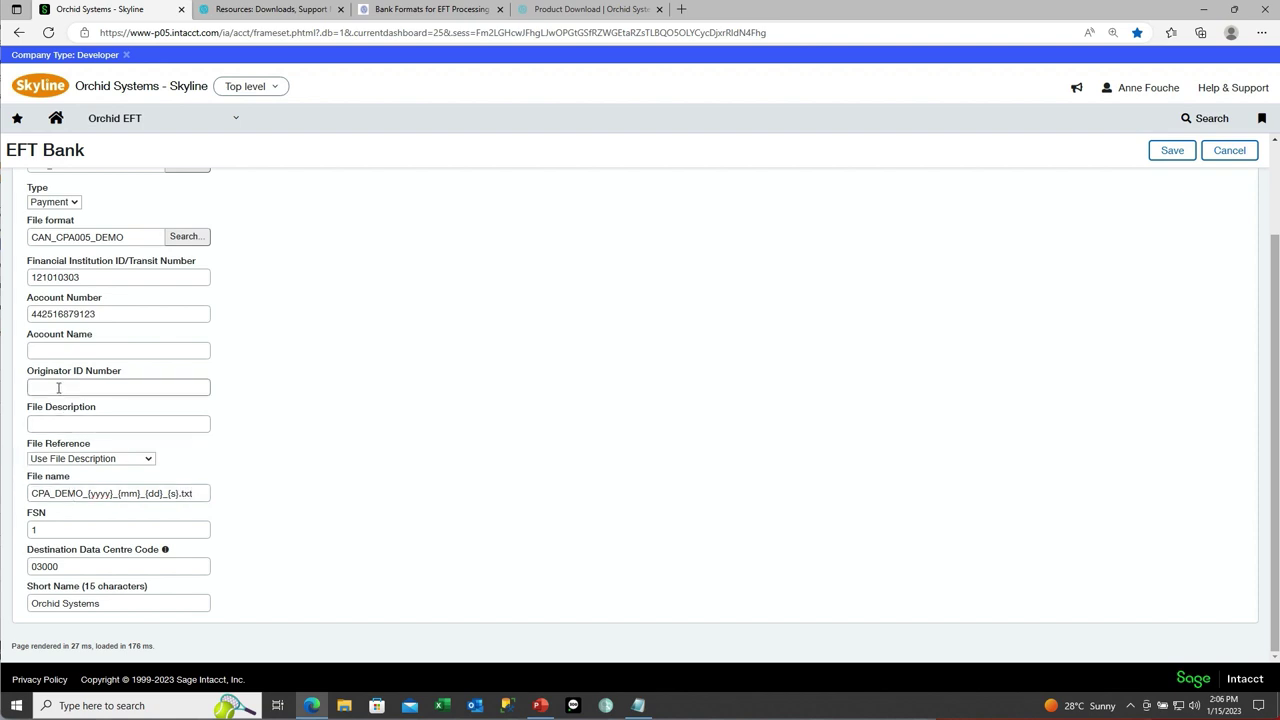
pyautogui.write('03000100')
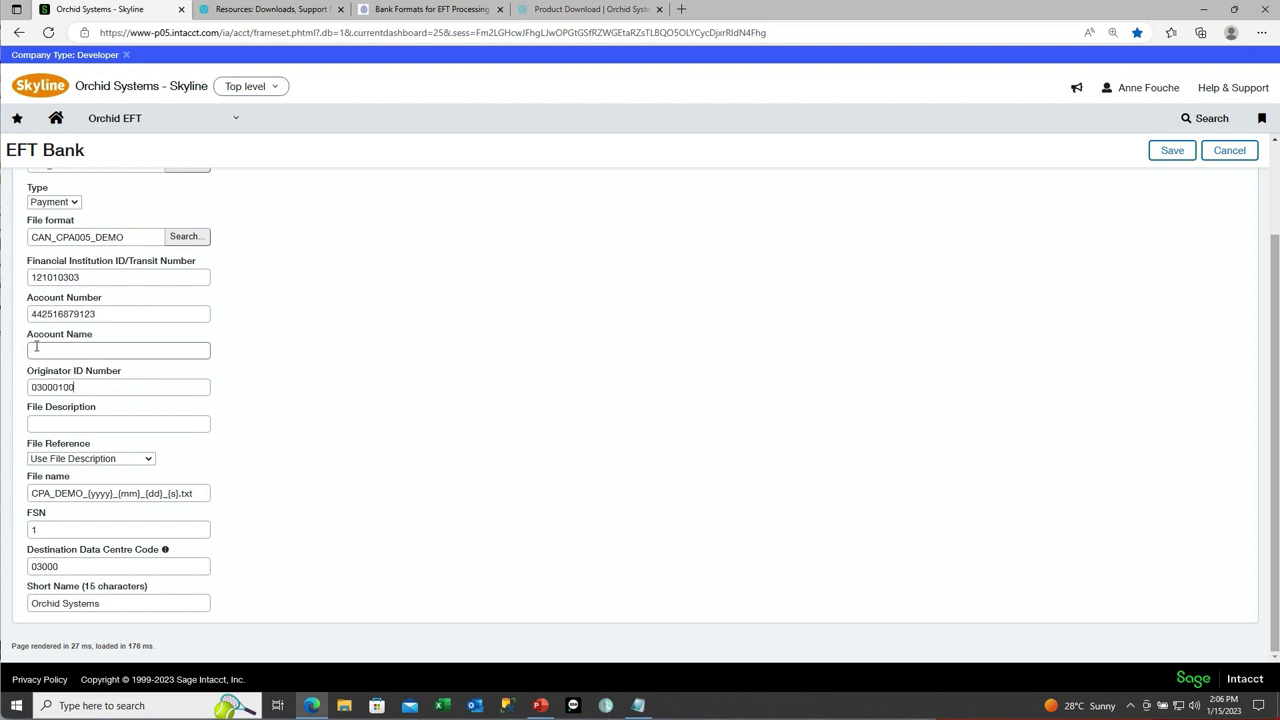
pyautogui.click(36, 346)
pyautogui.write('Orchid Systems')
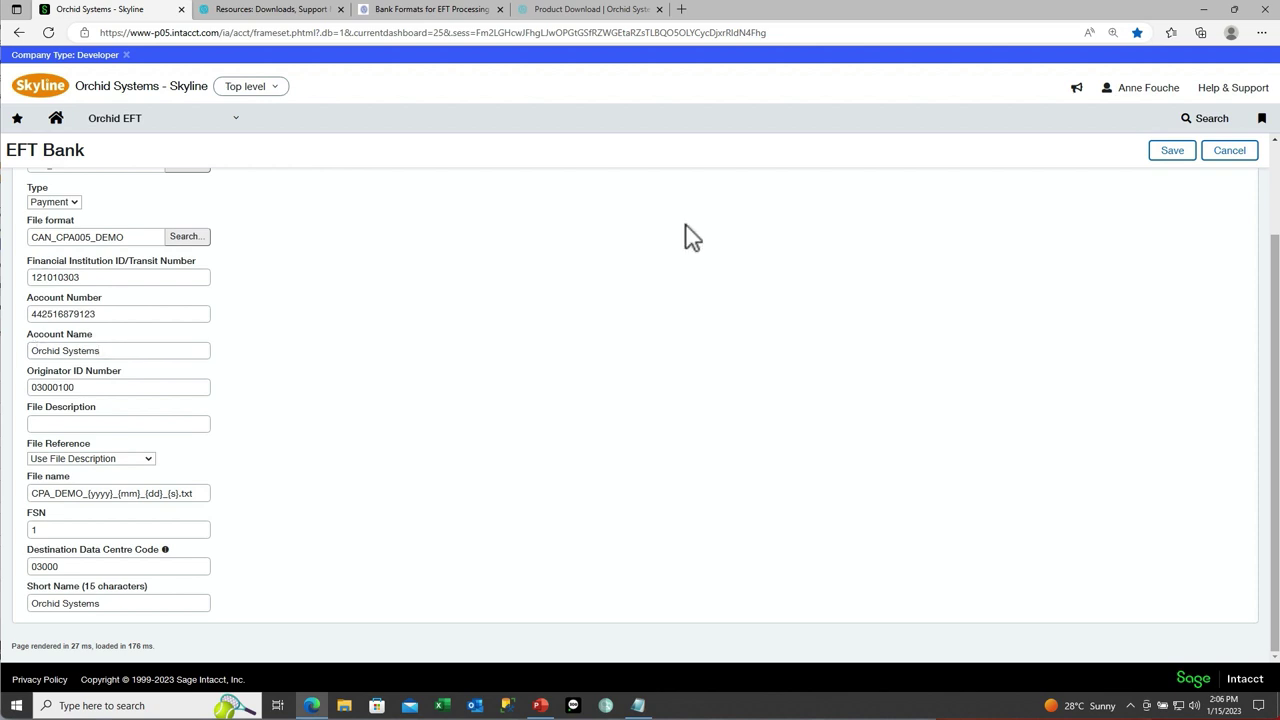
pyautogui.click(1174, 152)
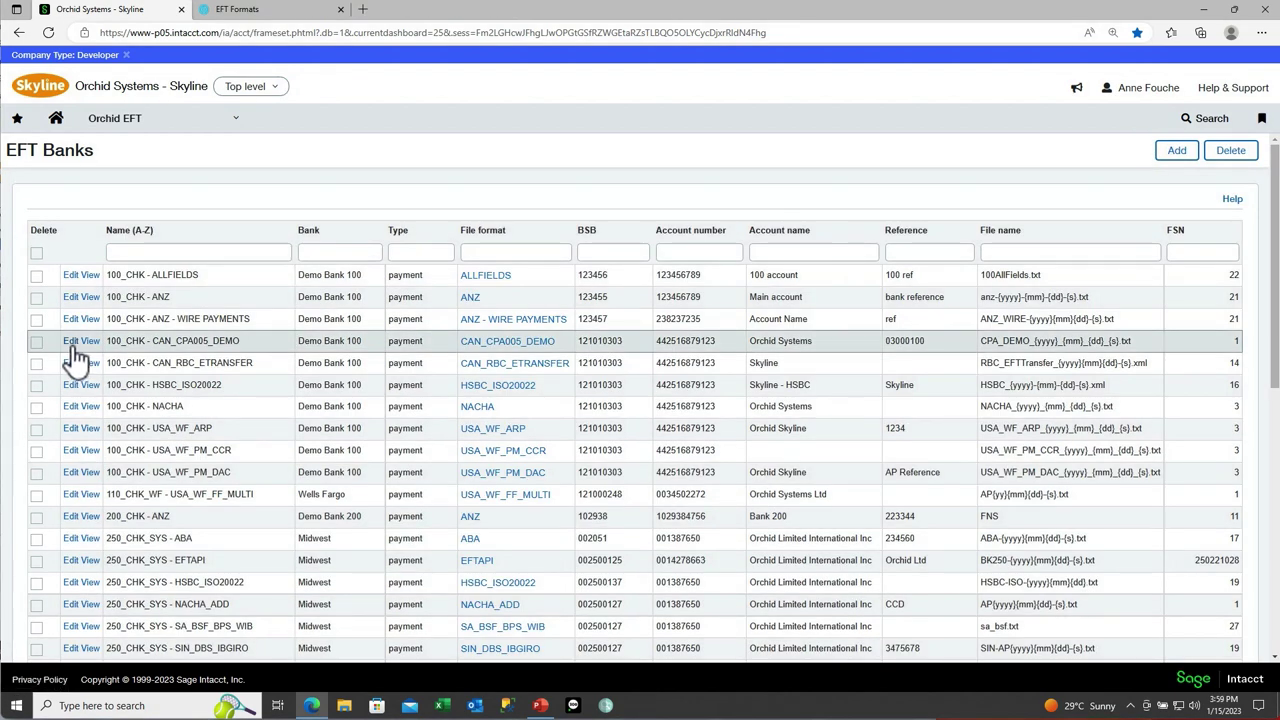
# Reopen the 100_CHK - CAN_CPA005_DEMO bank, read its EFT bank help page, and return to the list
pyautogui.click(68, 350)
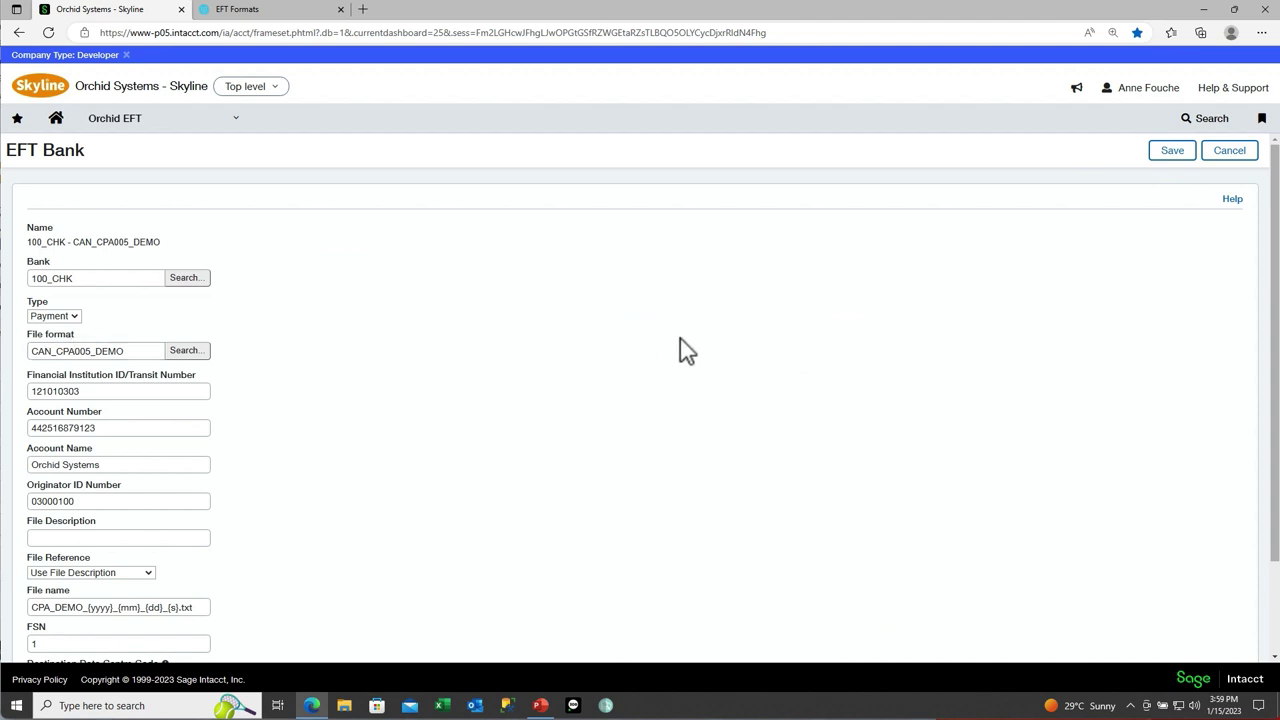
pyautogui.click(1232, 200)
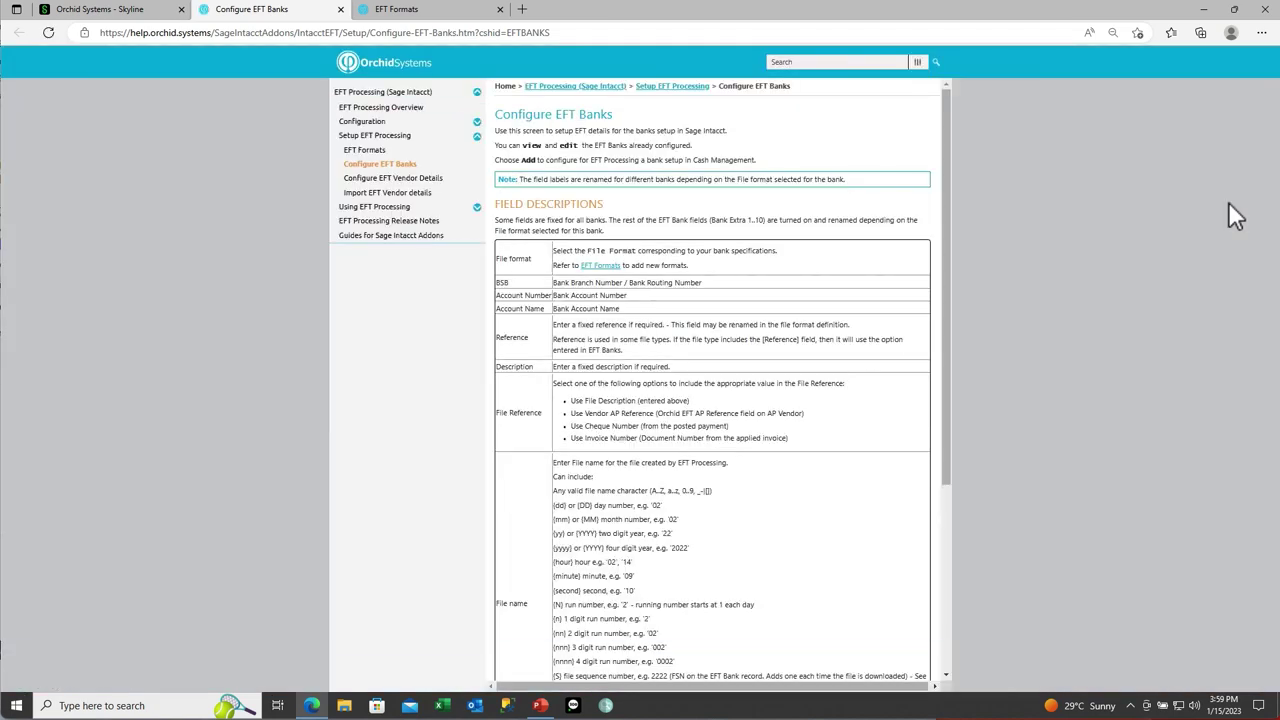
pyautogui.moveTo(946, 439); pyautogui.dragTo(946, 394)
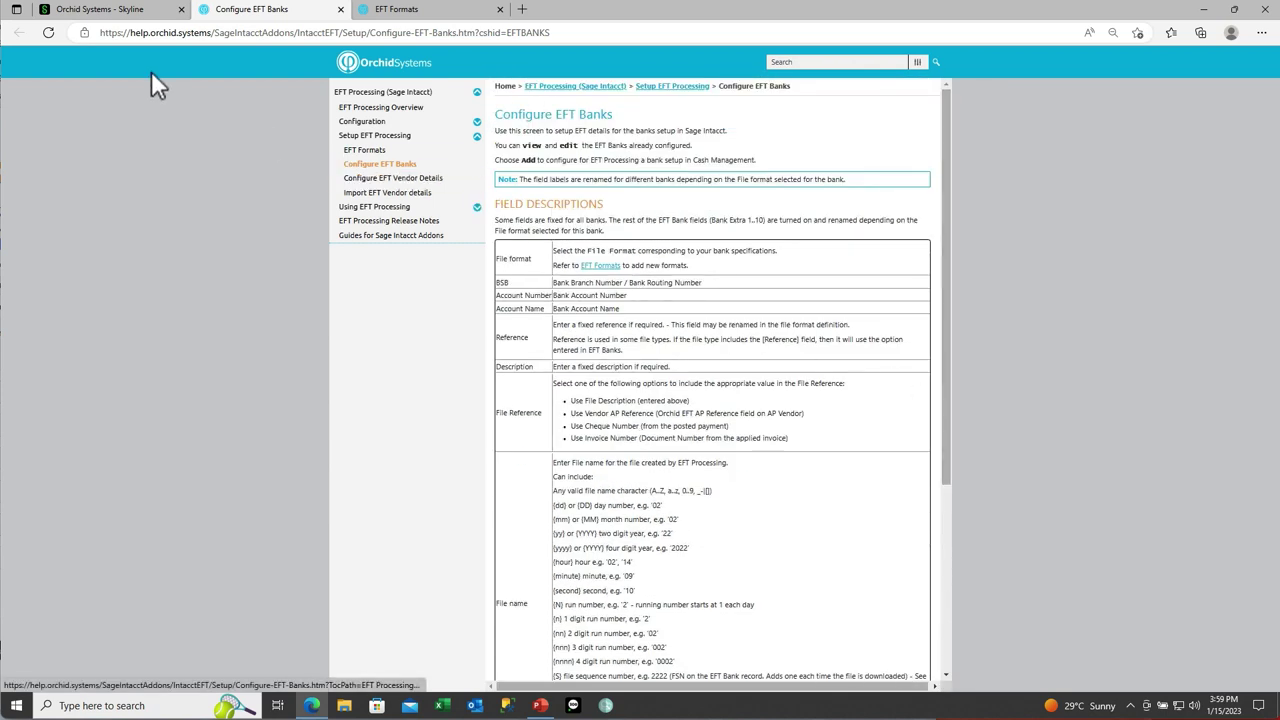
pyautogui.click(130, 12)
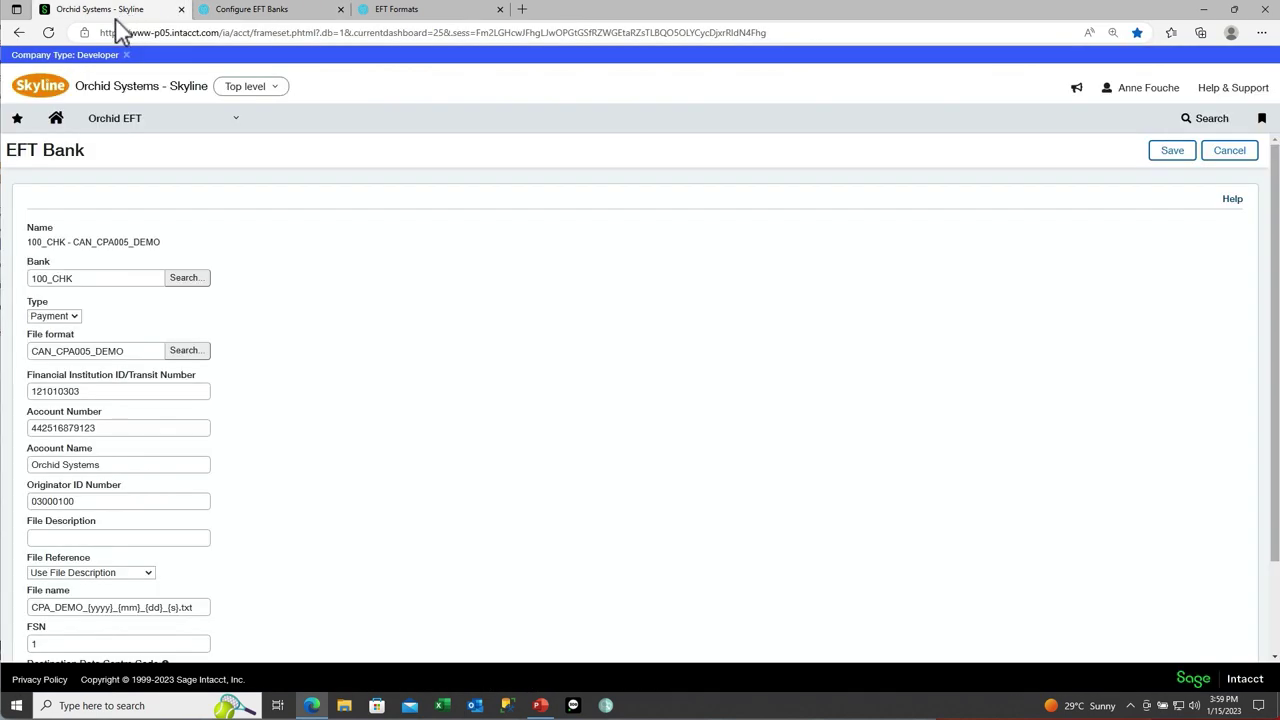
pyautogui.click(20, 33)
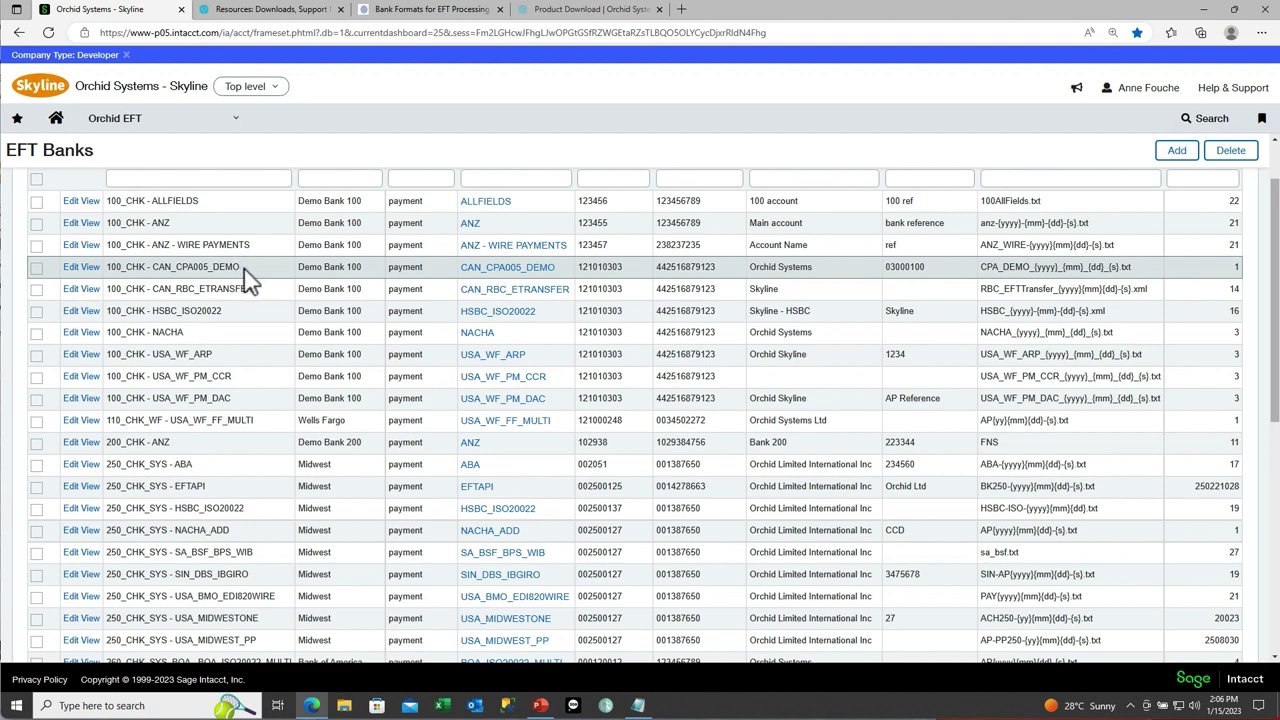
pyautogui.moveTo(240, 267); pyautogui.dragTo(153, 267)
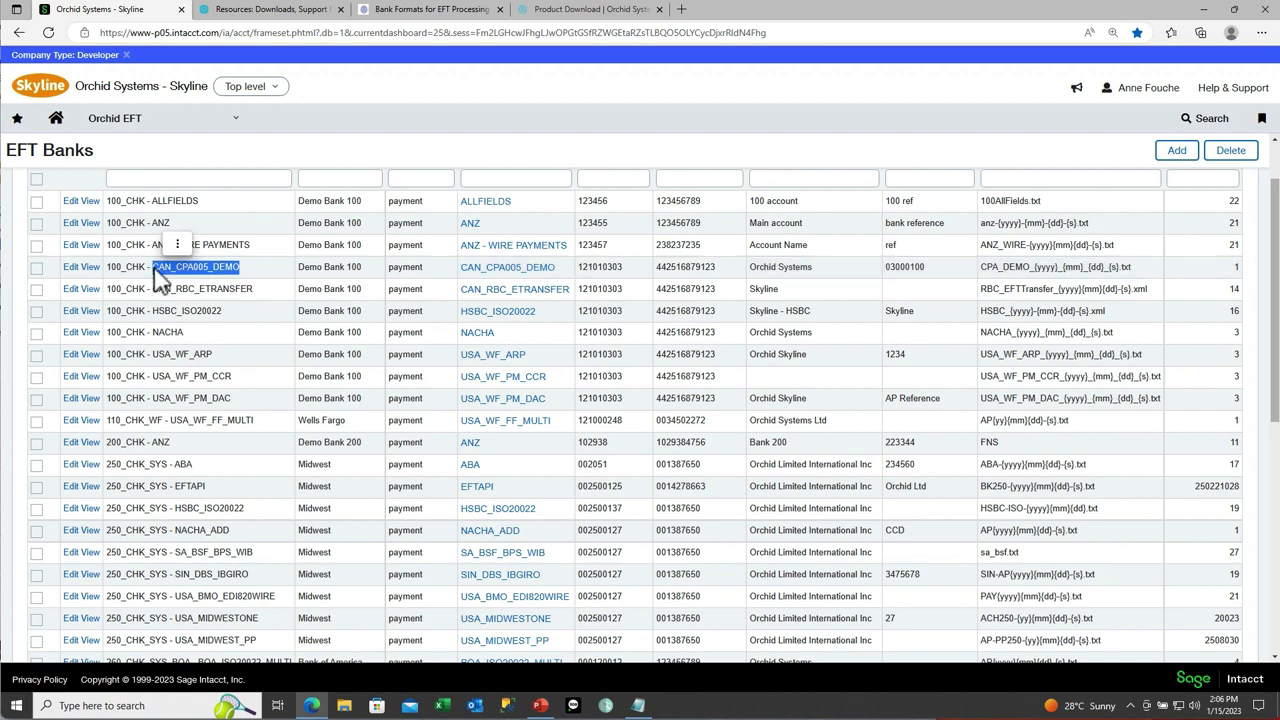
# Open supplier 20016 The Post Company's Orchid EFT details and select file format CAN_CPA005_DEMO
pyautogui.click(150, 118)
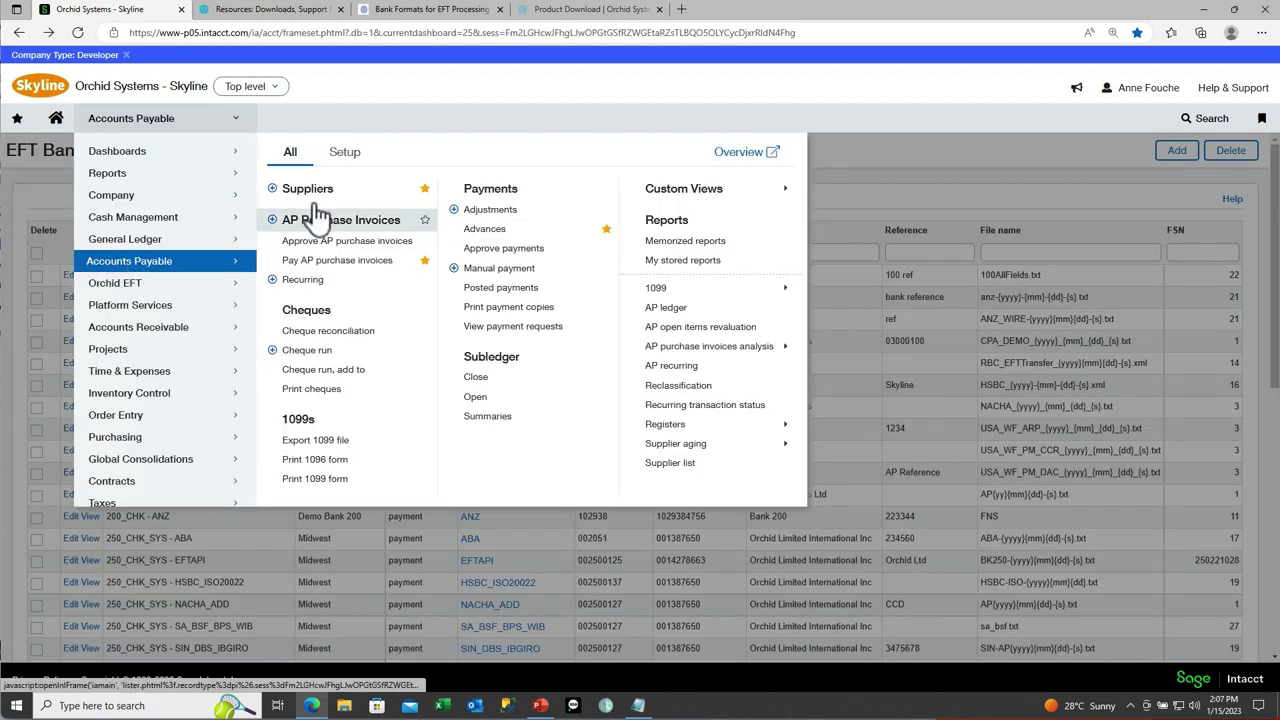
pyautogui.click(307, 189)
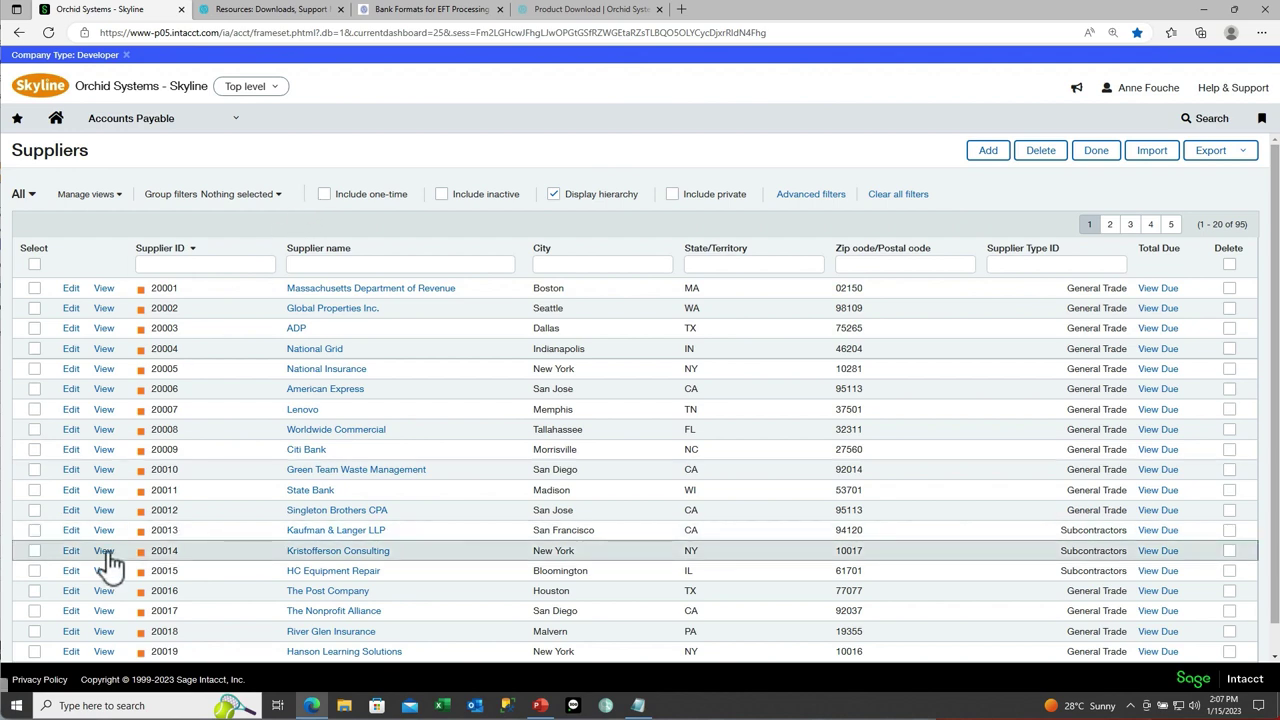
pyautogui.click(72, 598)
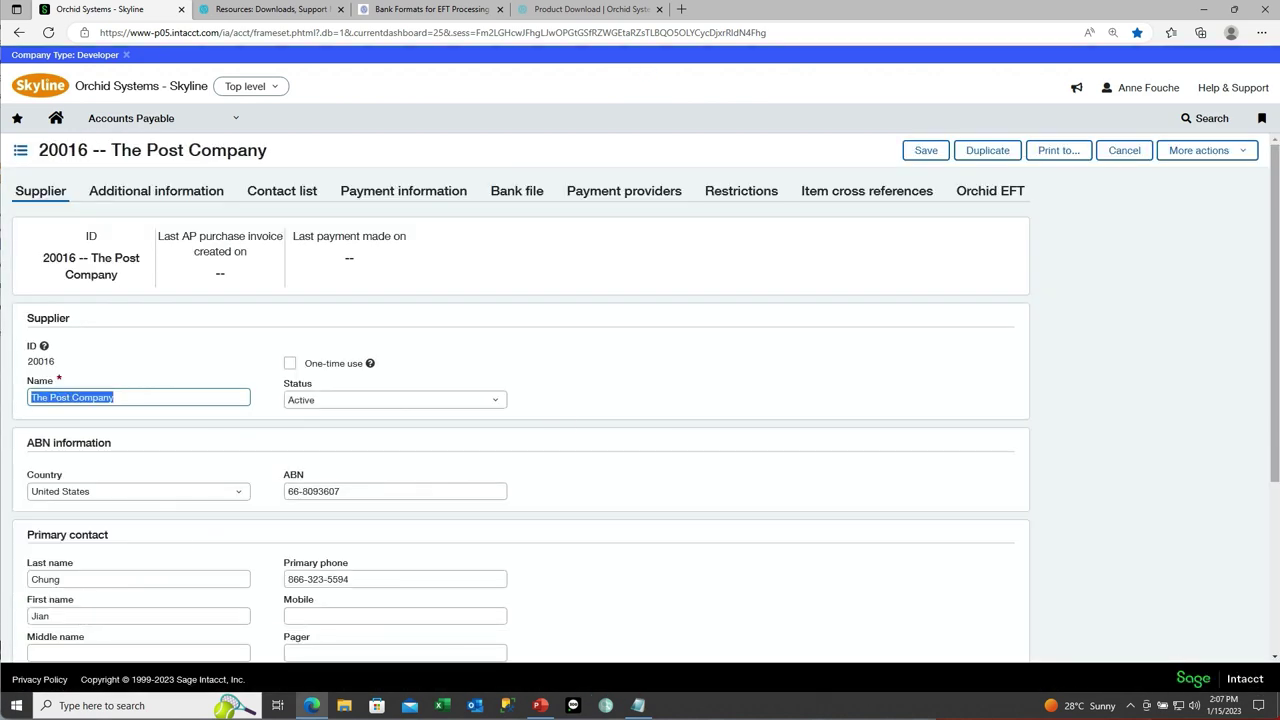
pyautogui.click(987, 200)
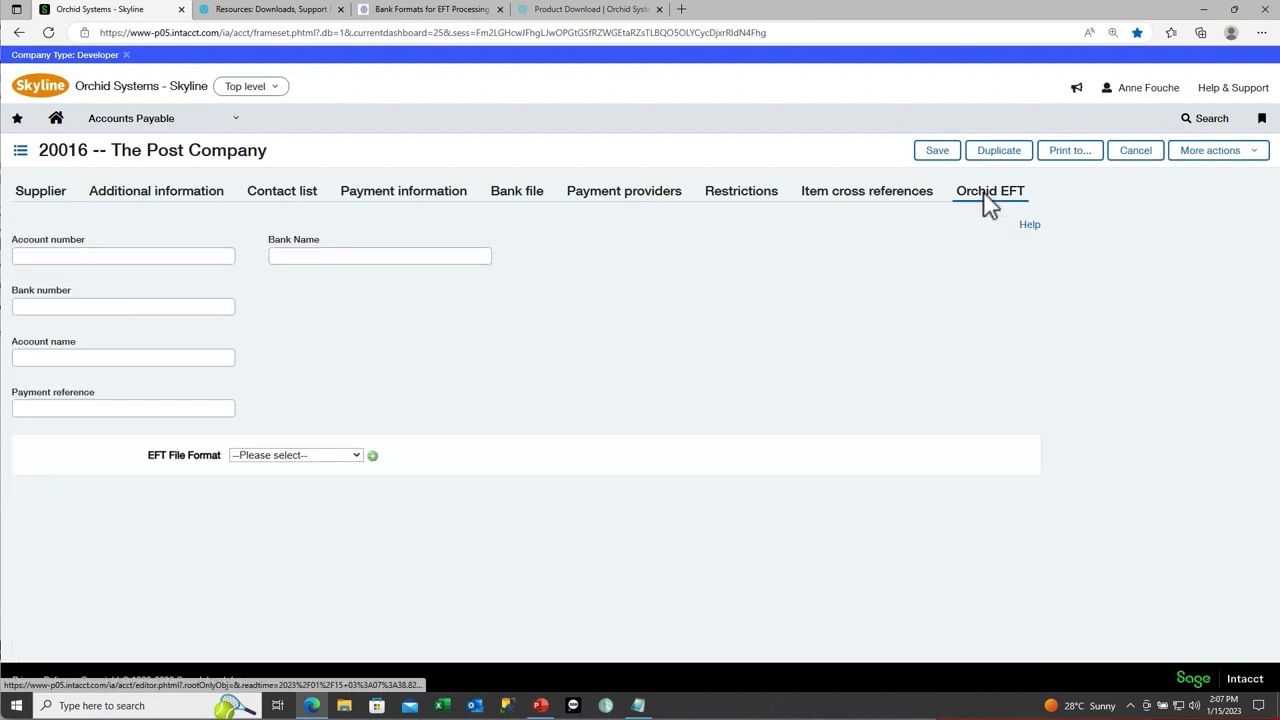
pyautogui.click(356, 457)
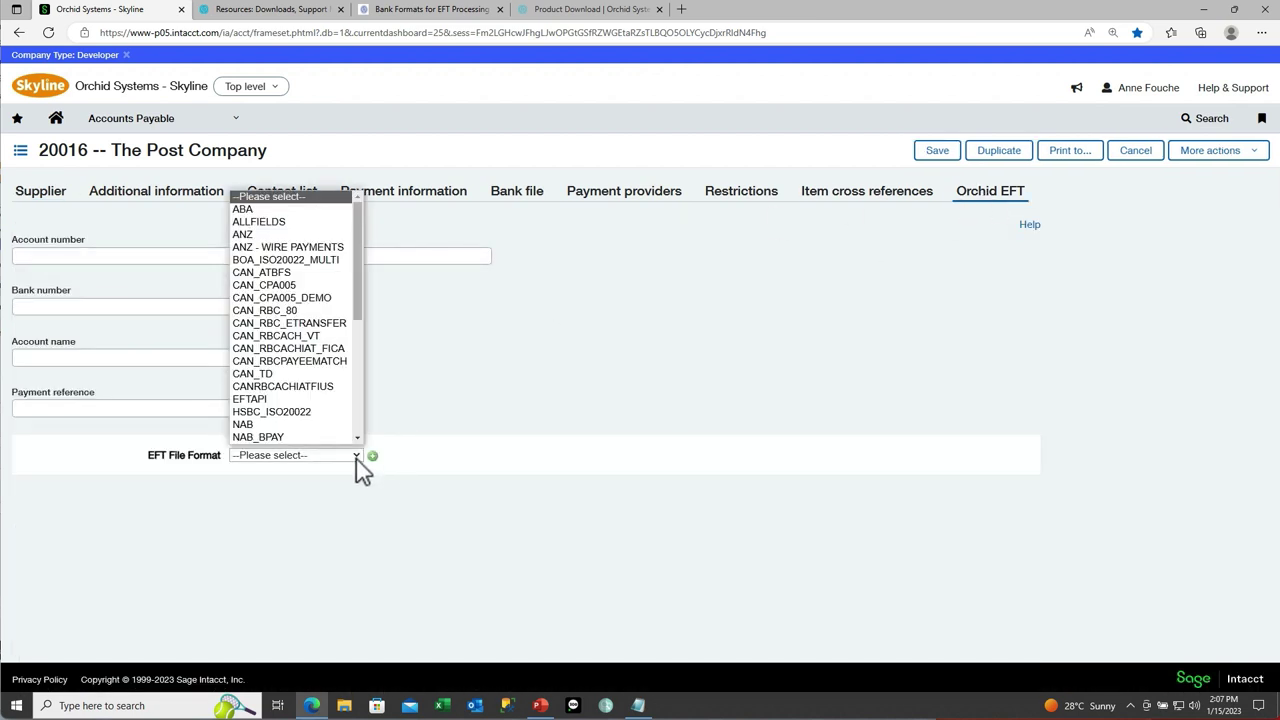
pyautogui.click(338, 299)
# Enter the account and transit numbers, account name The Post Company, reference 123, bank RBC, and save
pyautogui.click(198, 257)
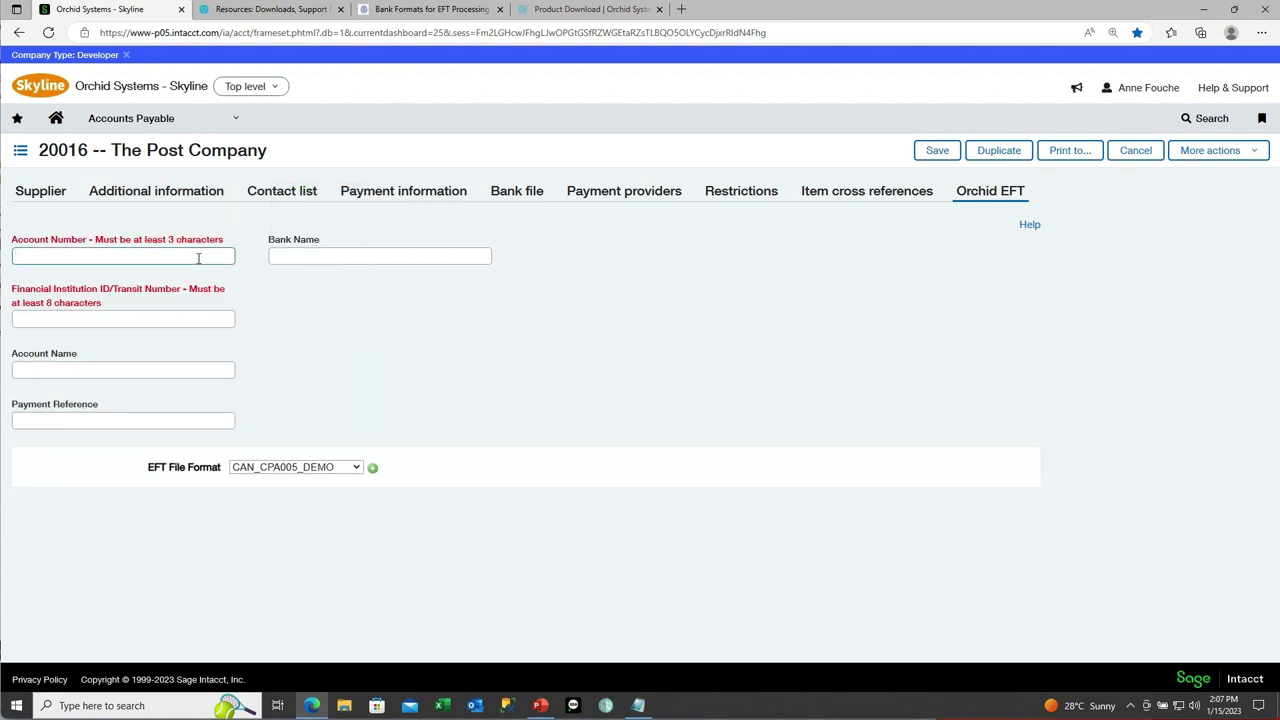
pyautogui.write('123456')
pyautogui.press('Tab')
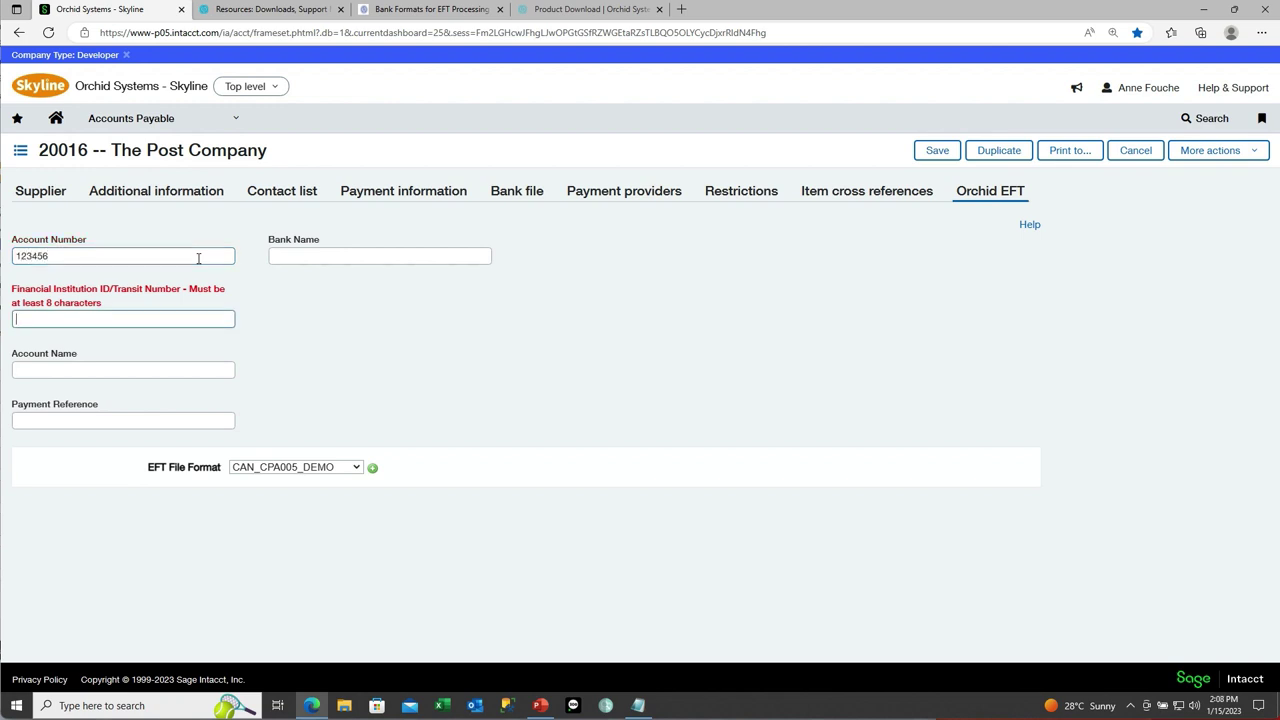
pyautogui.write('123123123')
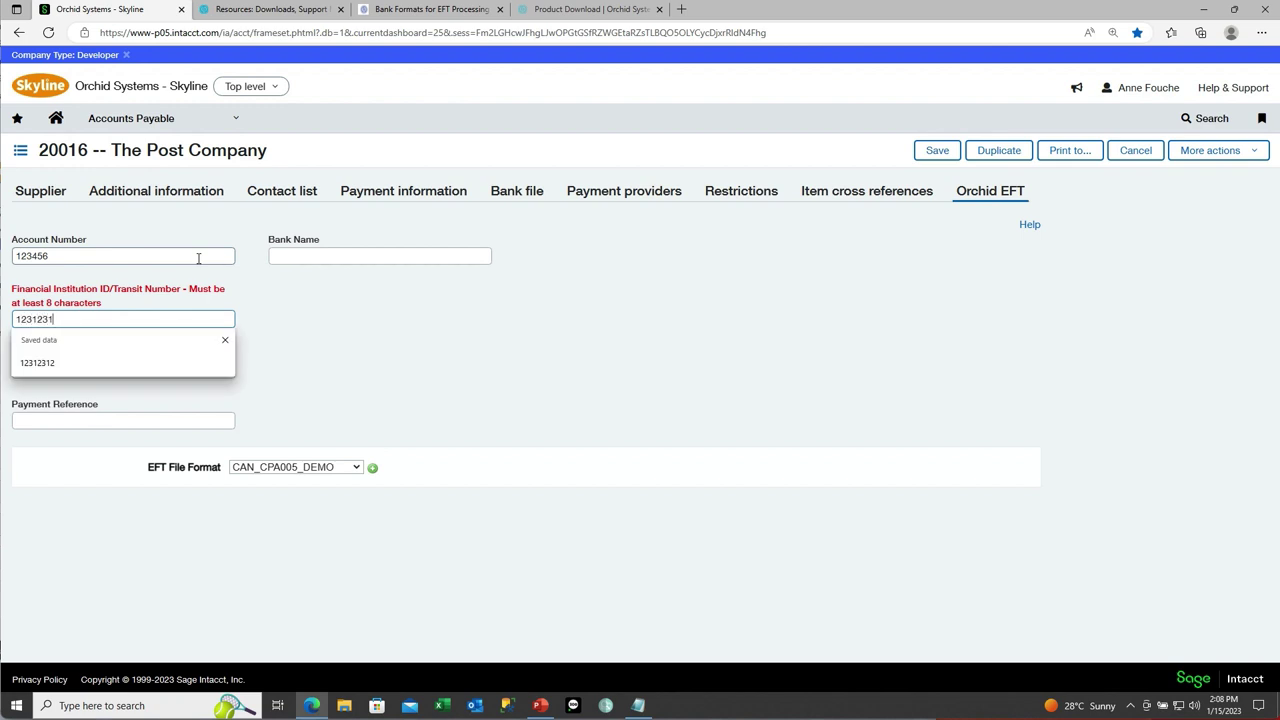
pyautogui.press('Tab')
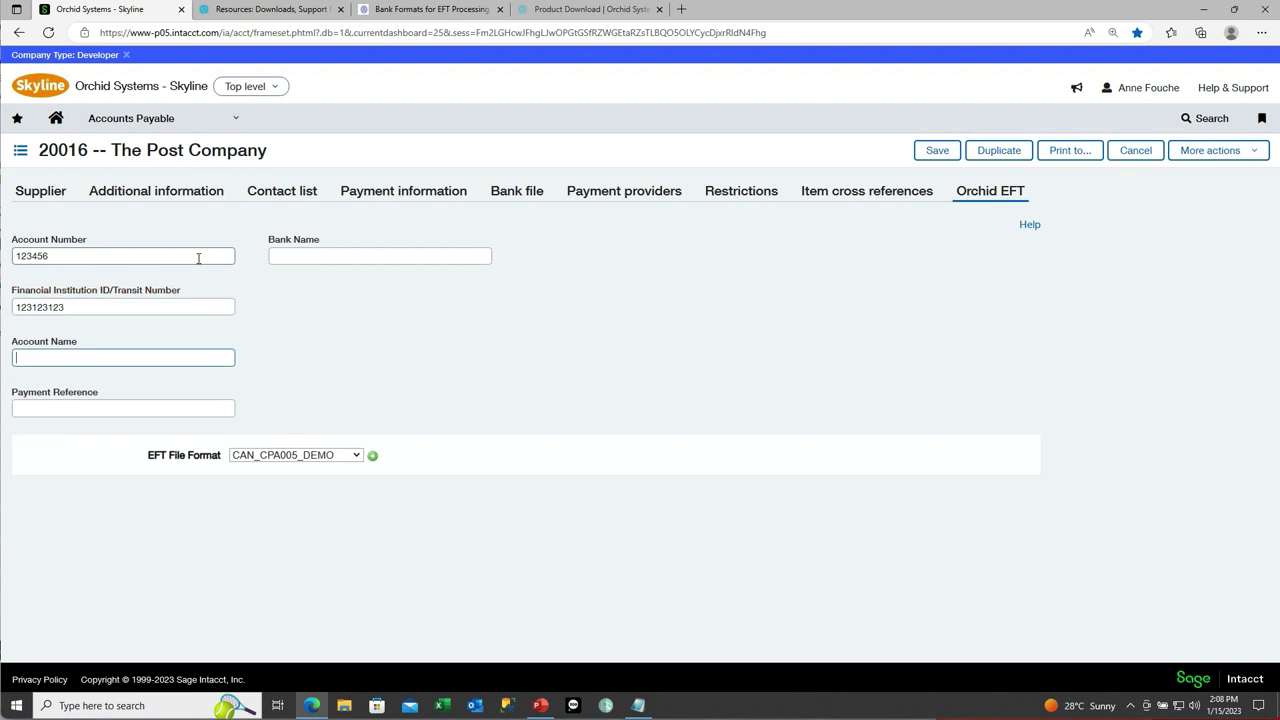
pyautogui.write('The Post Company')
pyautogui.press('Tab')
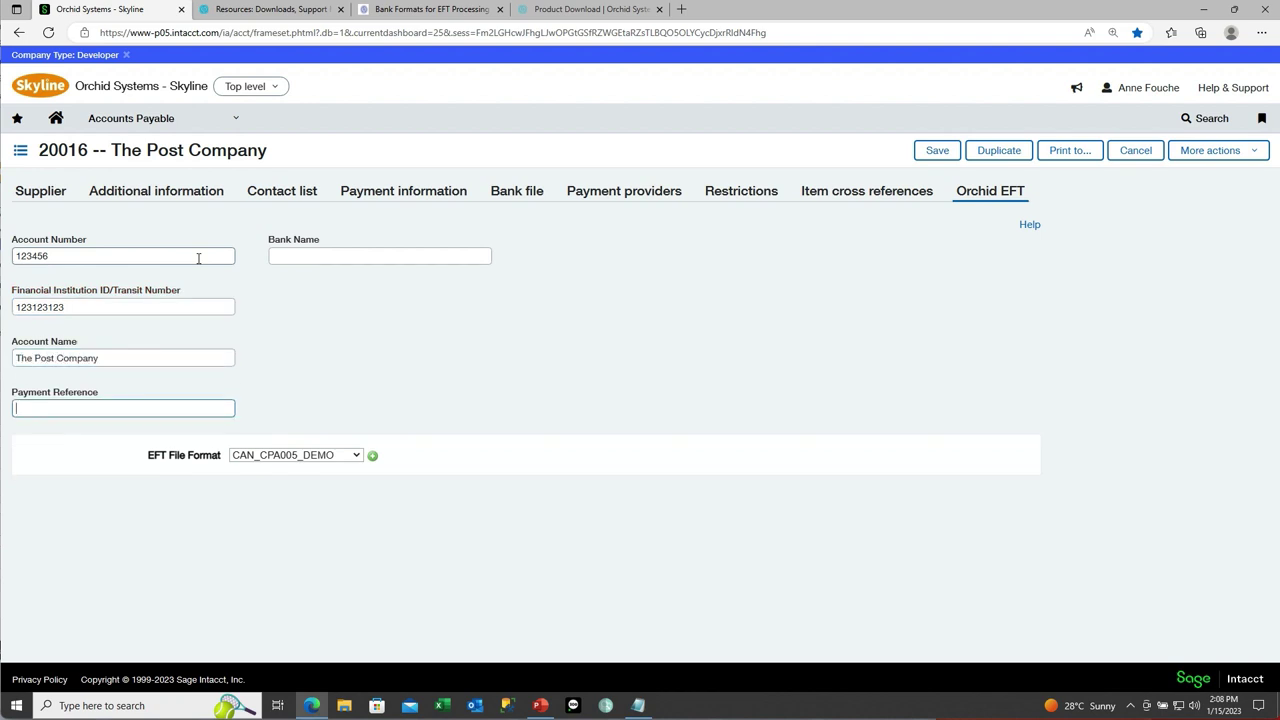
pyautogui.write('123')
pyautogui.click(278, 256)
pyautogui.write('RBC')
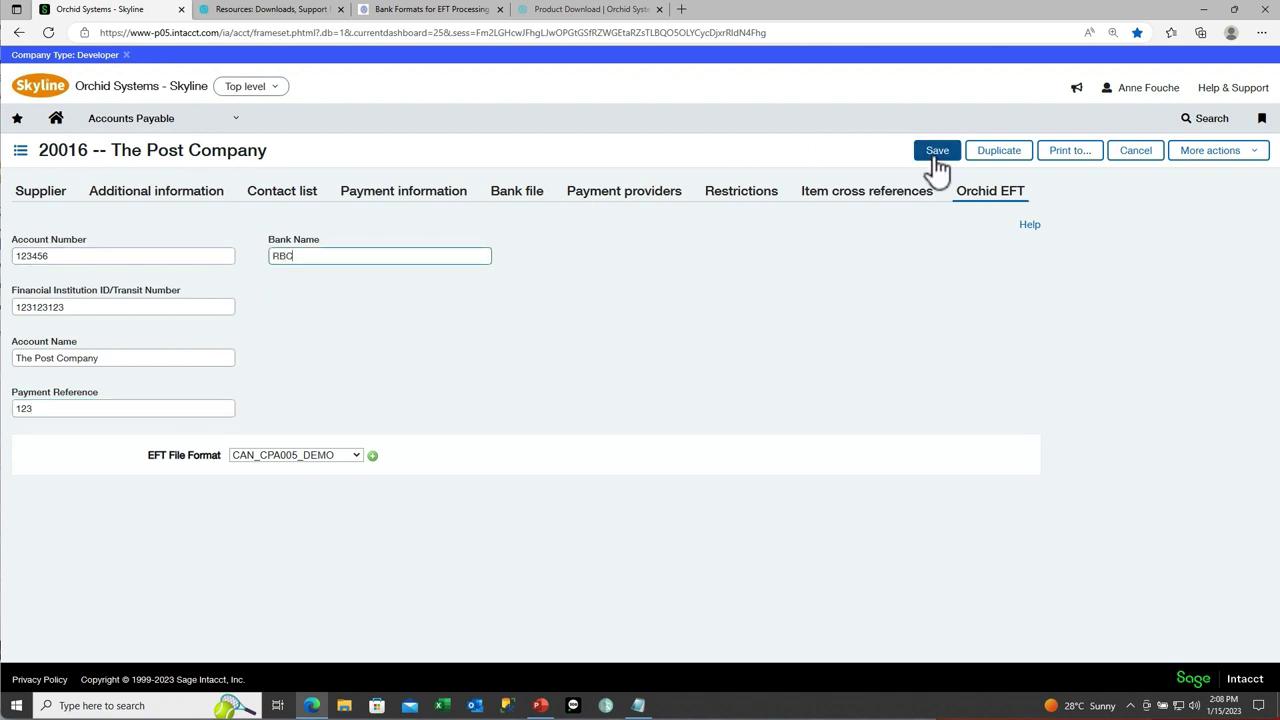
pyautogui.click(935, 152)
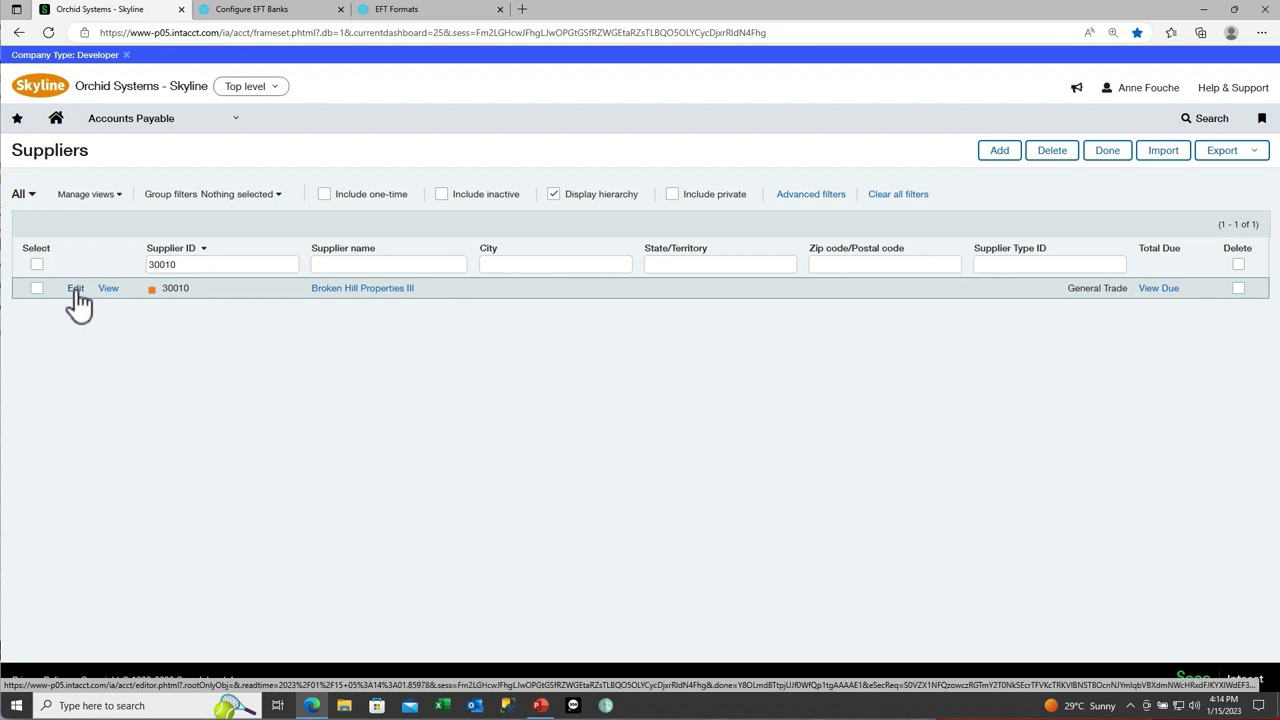
# Open supplier 30010's Orchid EFT details, showing bank DBS and format USA_WF_PM_CCR
pyautogui.click(76, 290)
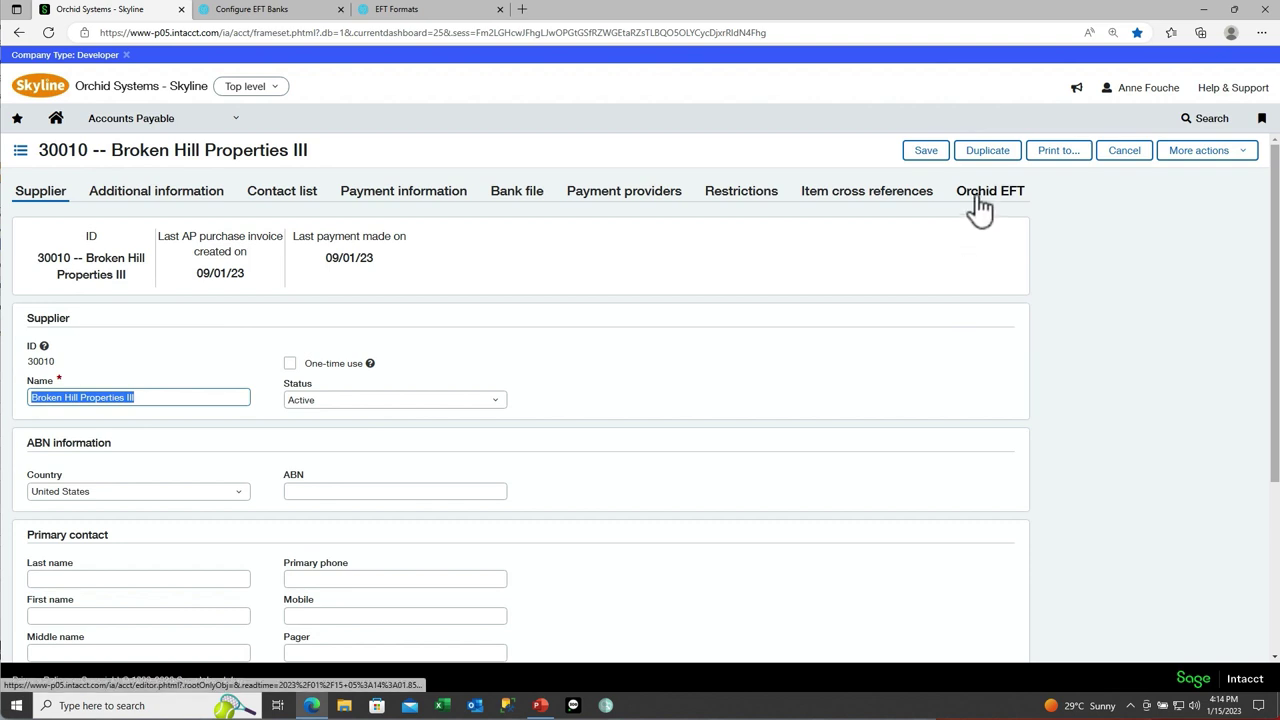
pyautogui.click(980, 208)
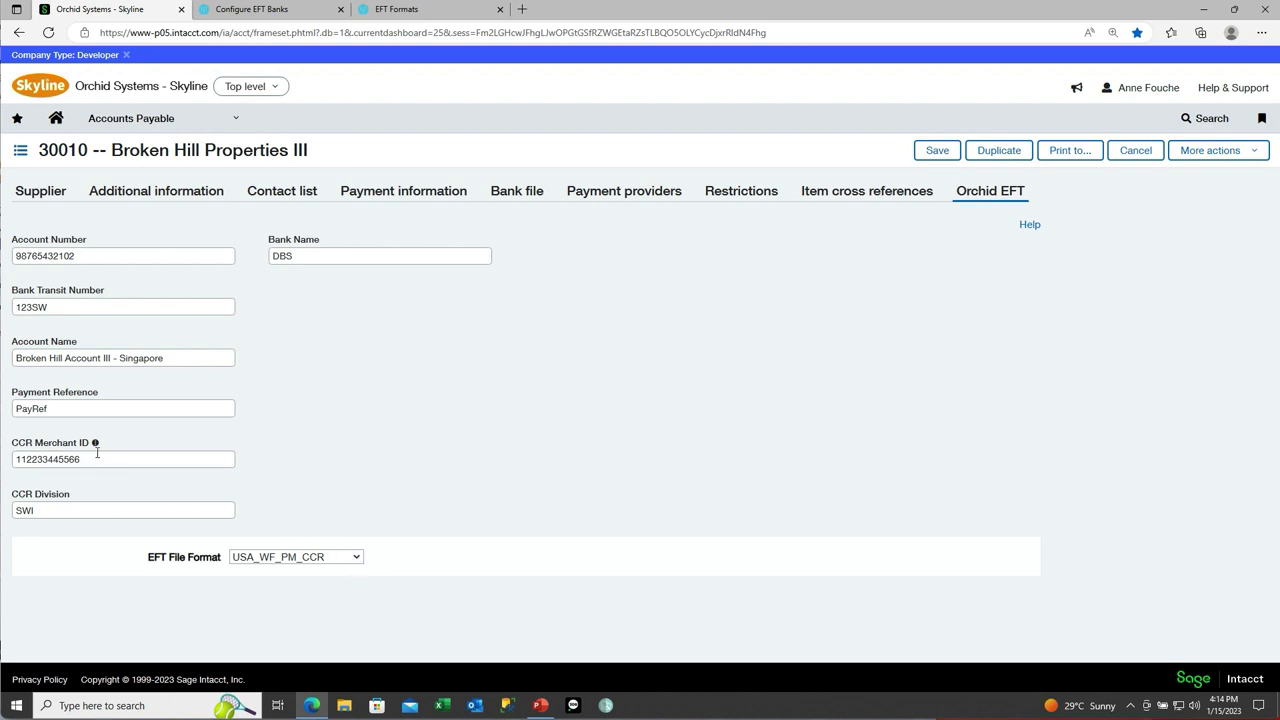
pyautogui.moveTo(96, 446)
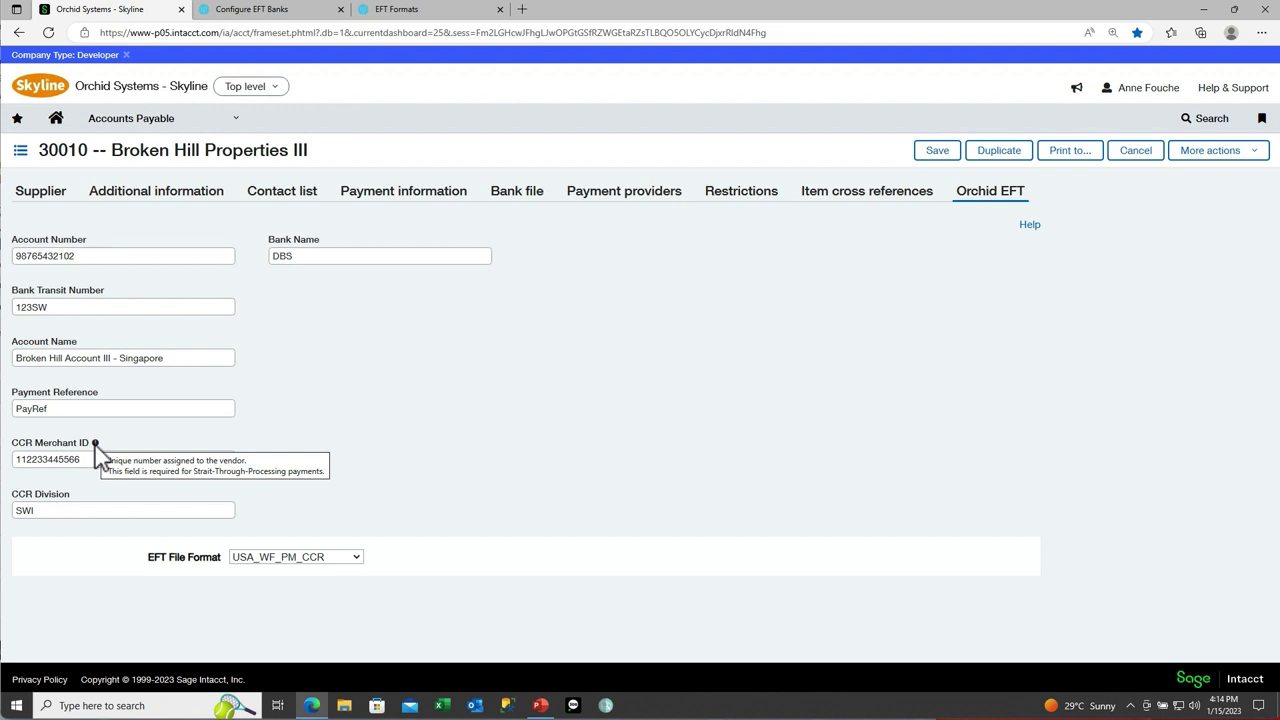
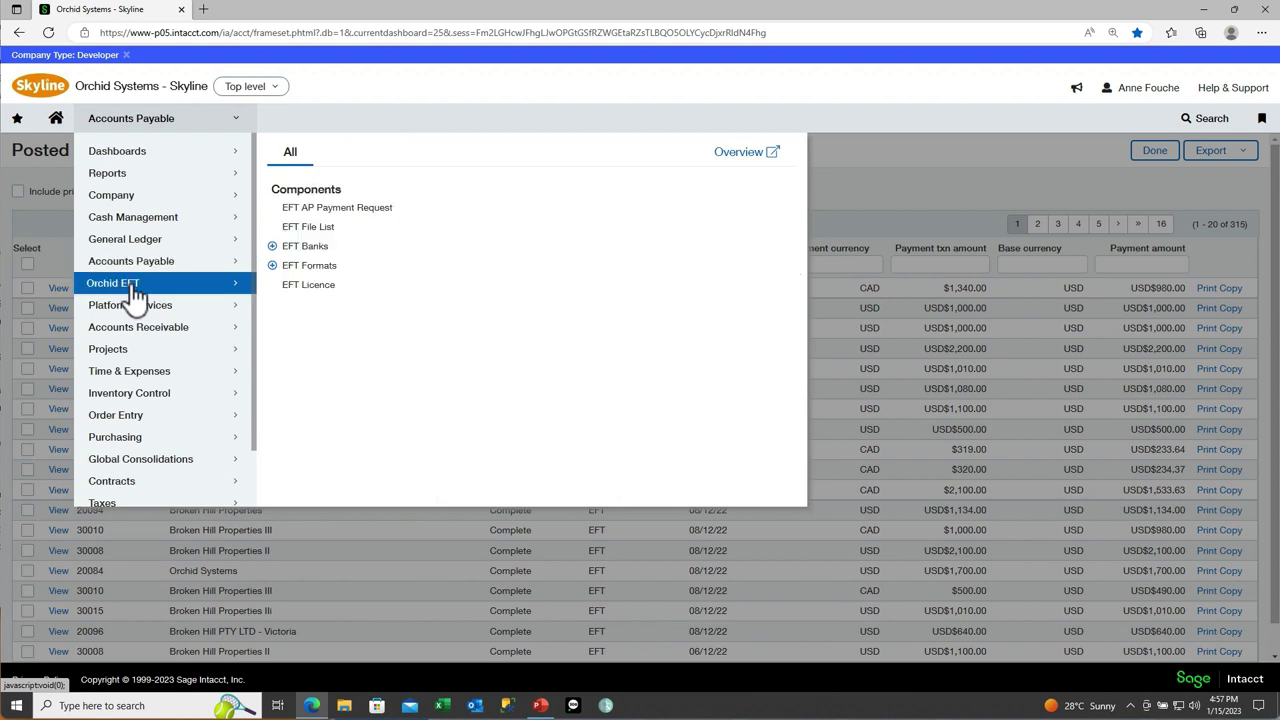
# Open EFT AP Payment Request and filter the payment date to >01/11/2022
pyautogui.click(293, 209)
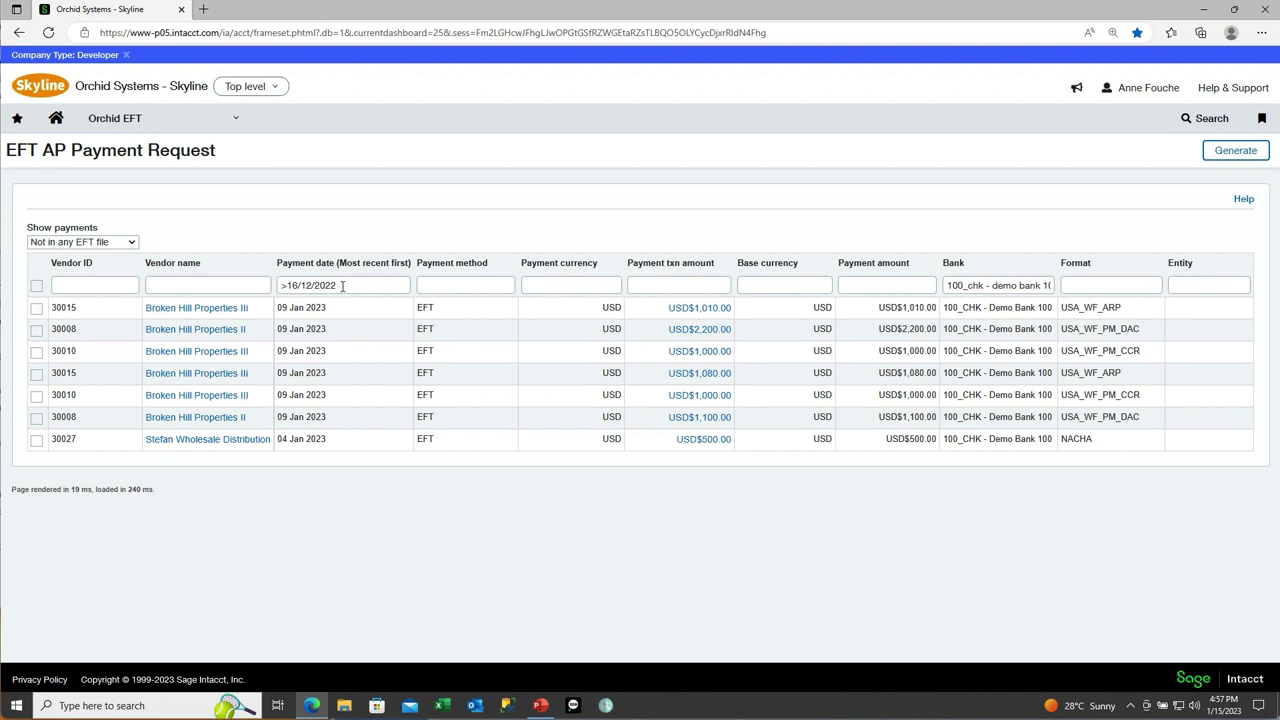
pyautogui.moveTo(297, 286); pyautogui.dragTo(288, 285)
pyautogui.write('01/1')
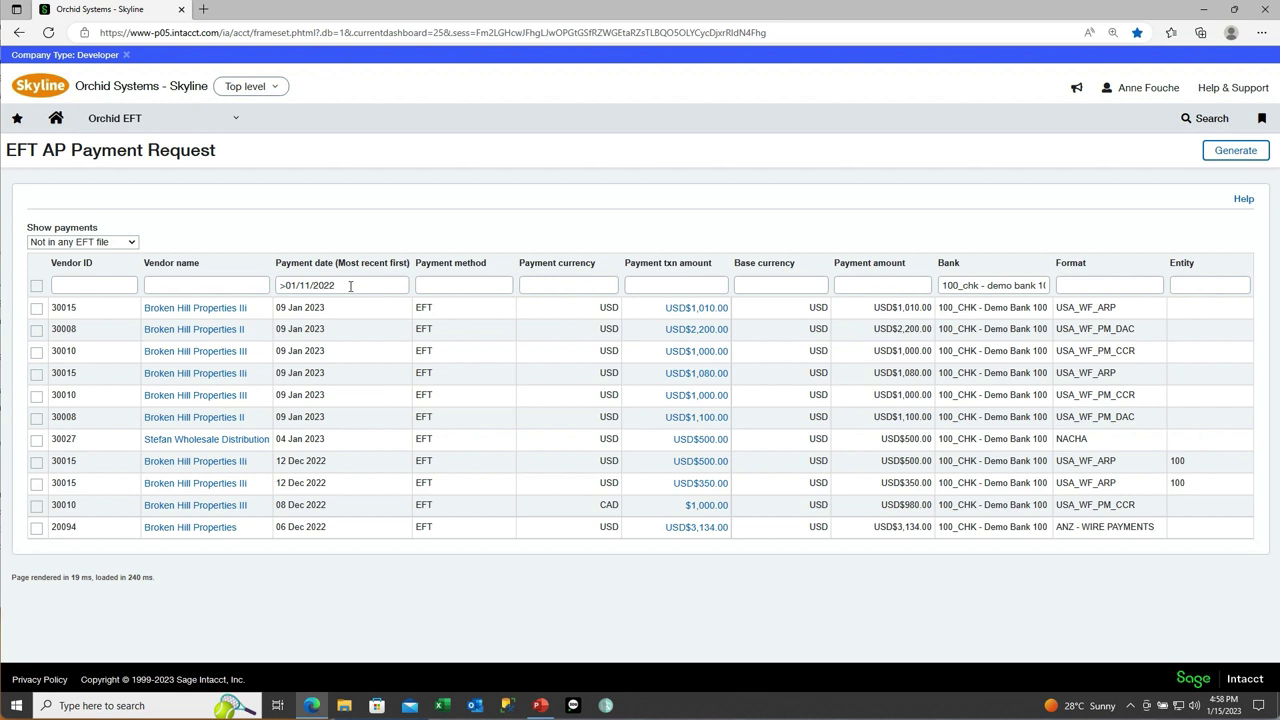
# Review vendor 30015's Orchid EFT format USA_WF_ARP in a new tab, then return to the payment list
pyautogui.click(225, 315)
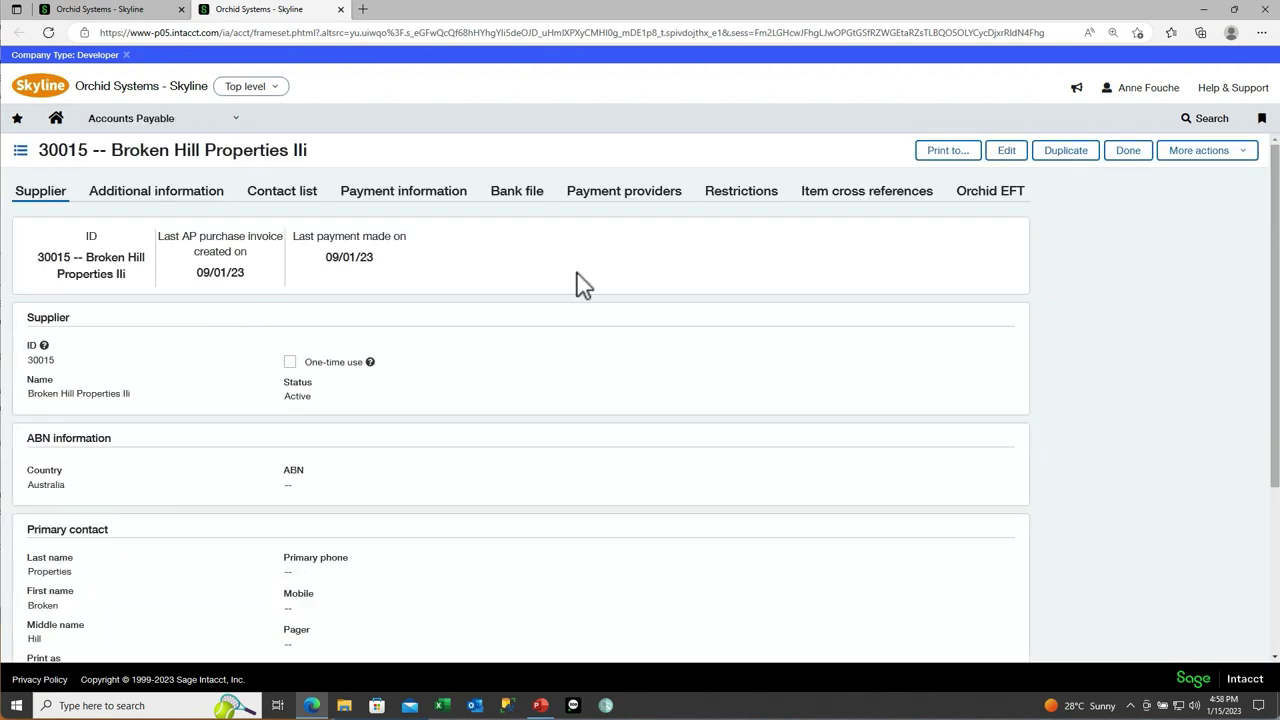
pyautogui.click(985, 200)
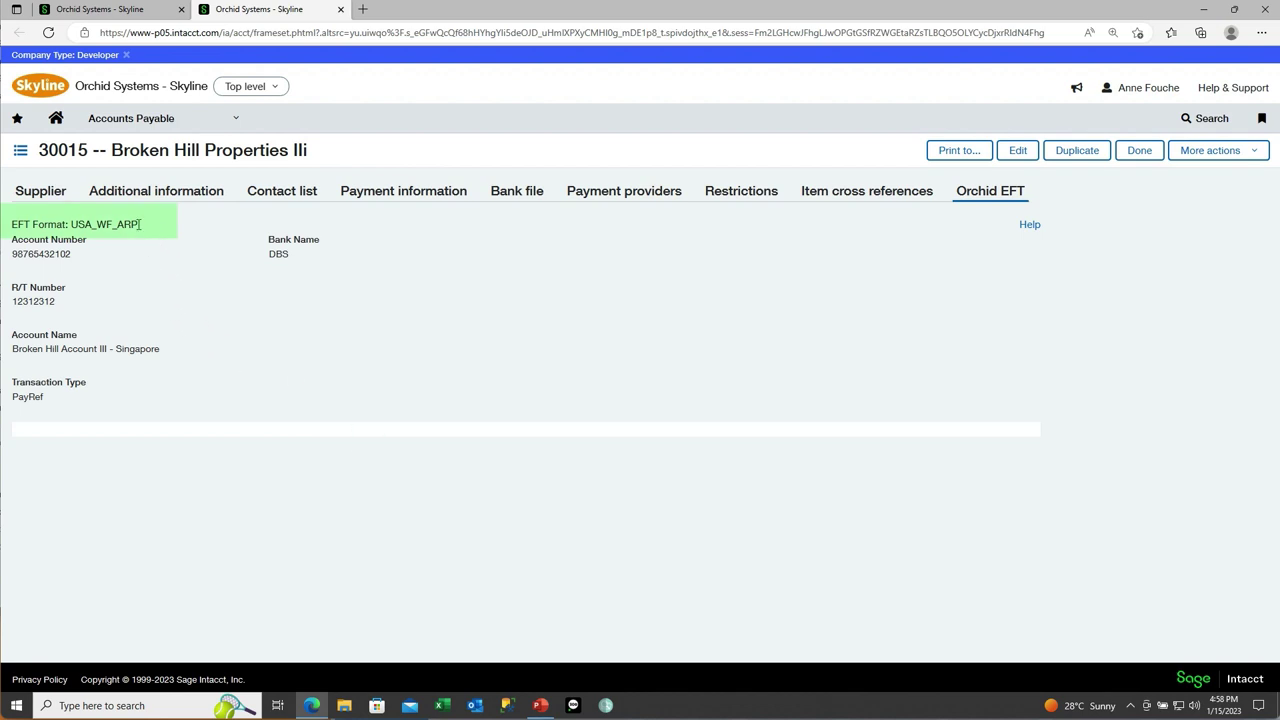
pyautogui.moveTo(139, 224); pyautogui.dragTo(70, 224)
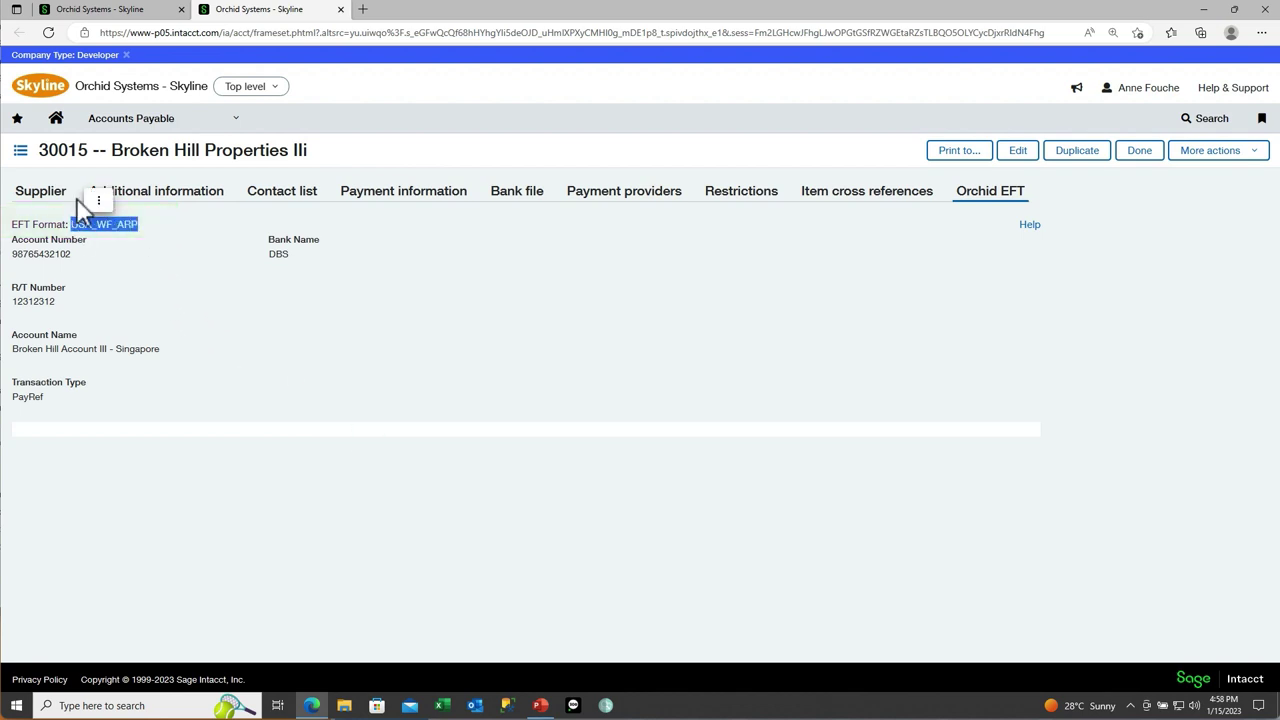
pyautogui.click(103, 12)
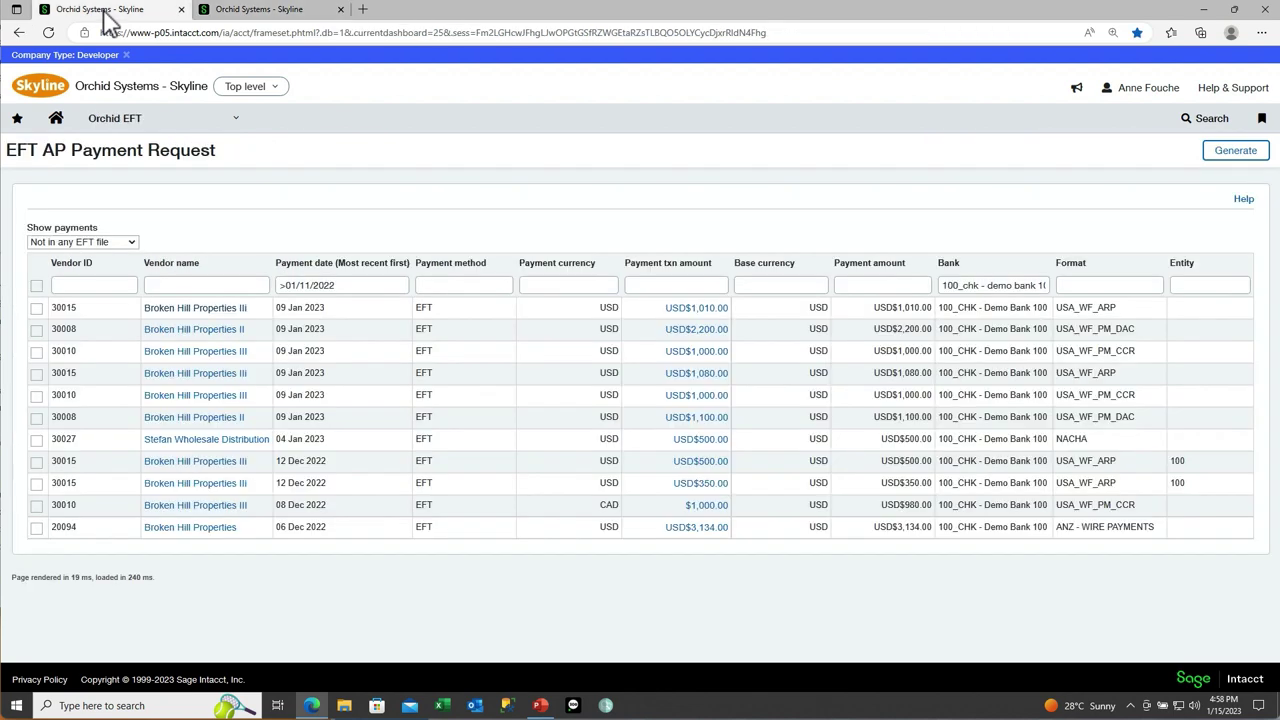
# Inspect the posted 1,010.00 payment to vendor 30015, then return to the payment list
pyautogui.click(710, 315)
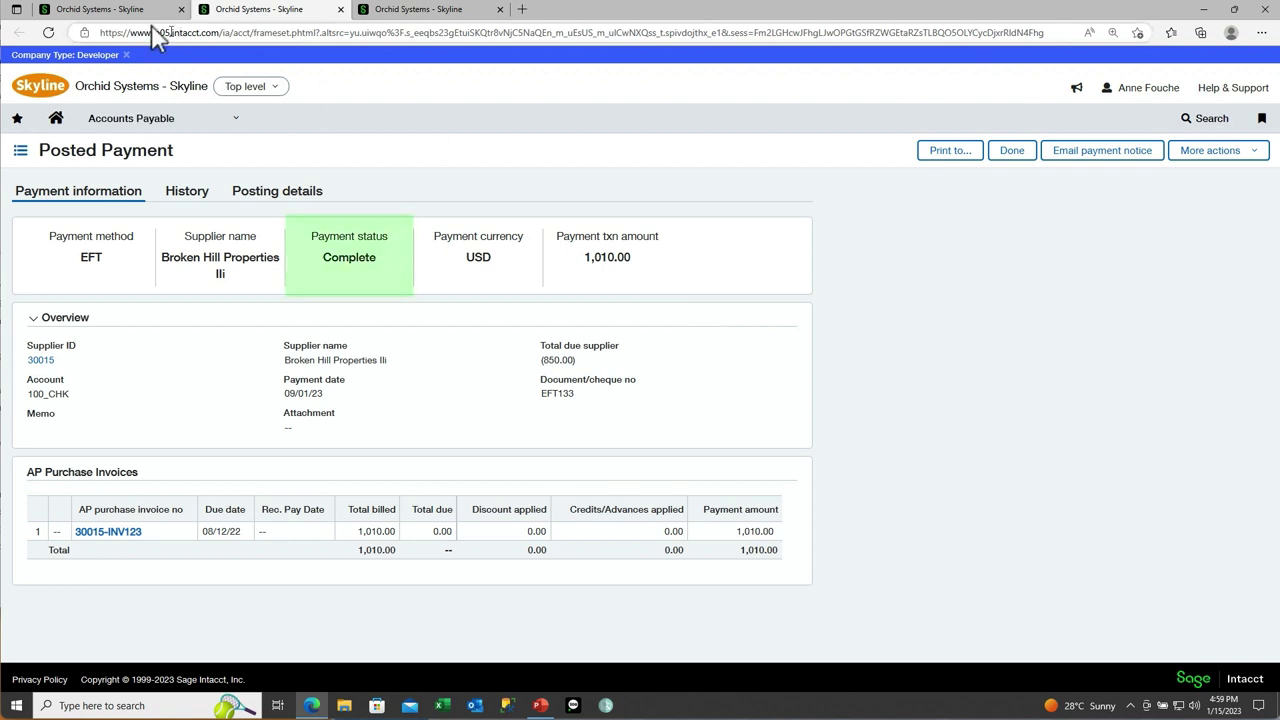
pyautogui.click(112, 12)
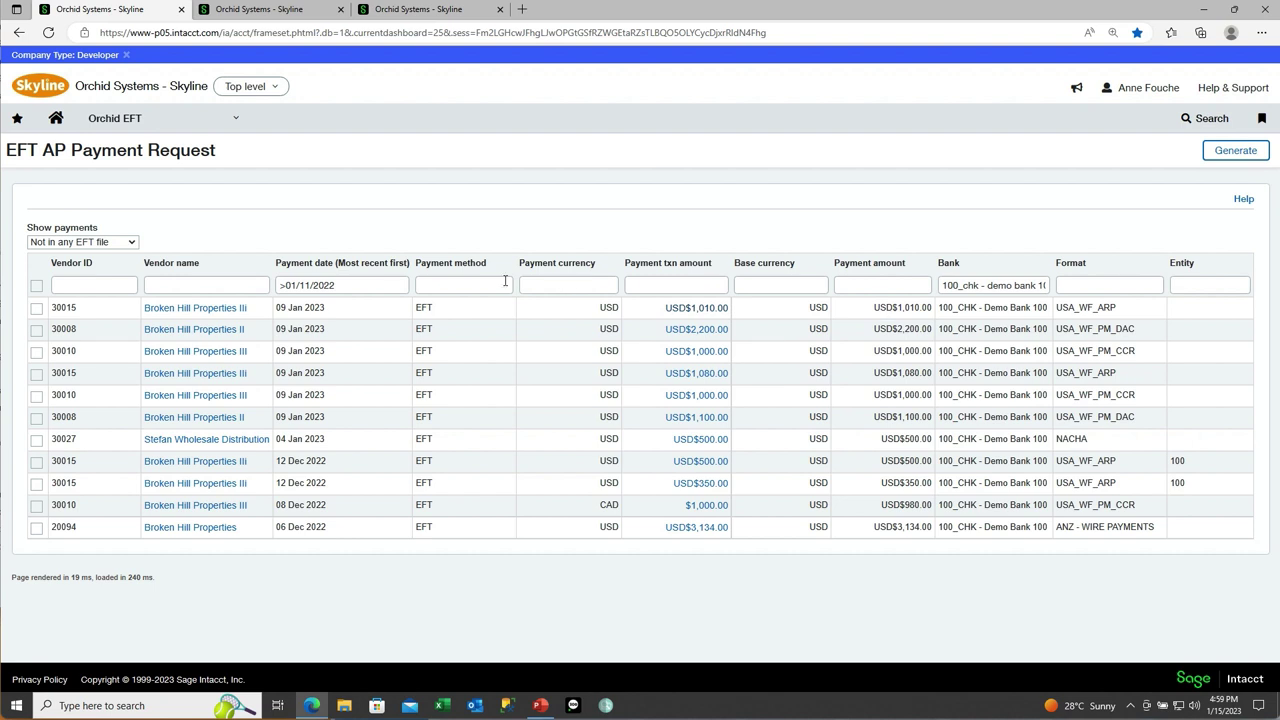
# Select payments for vendors 30015, 30008 and 30010 (1,010.00, 2,200.00, 1,000.00) and generate EFT files
pyautogui.click(36, 286)
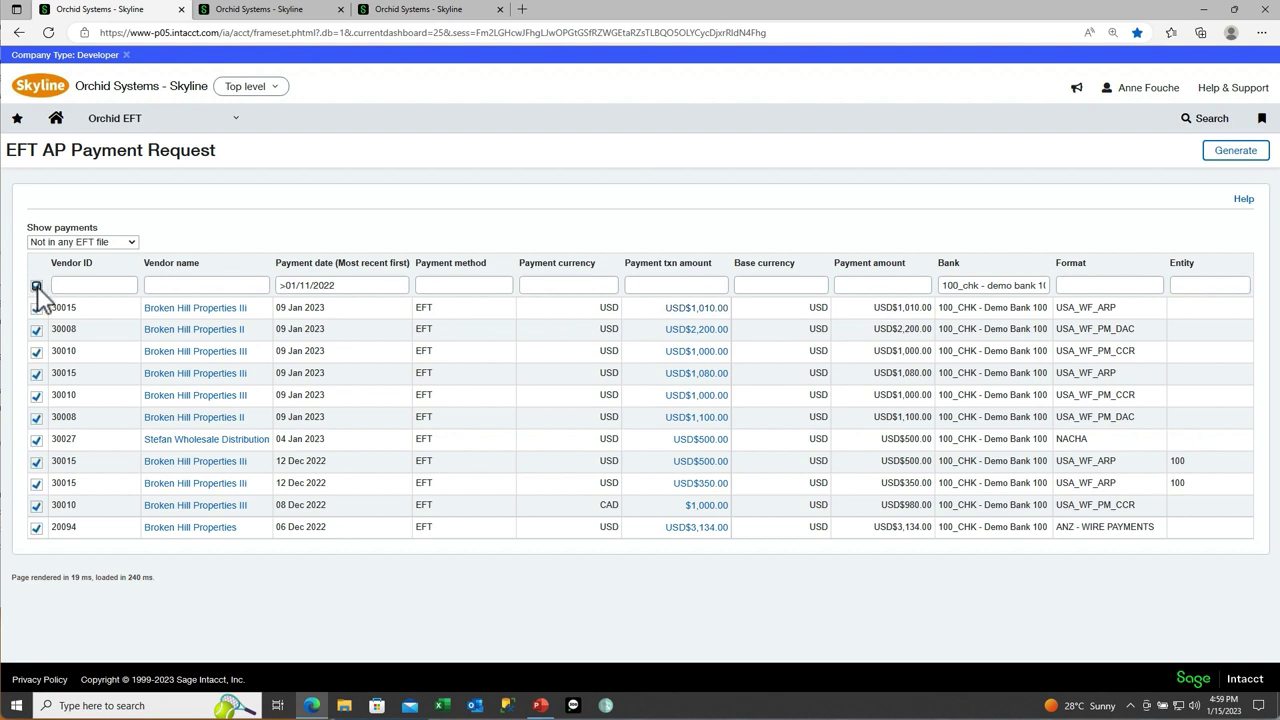
pyautogui.click(36, 286)
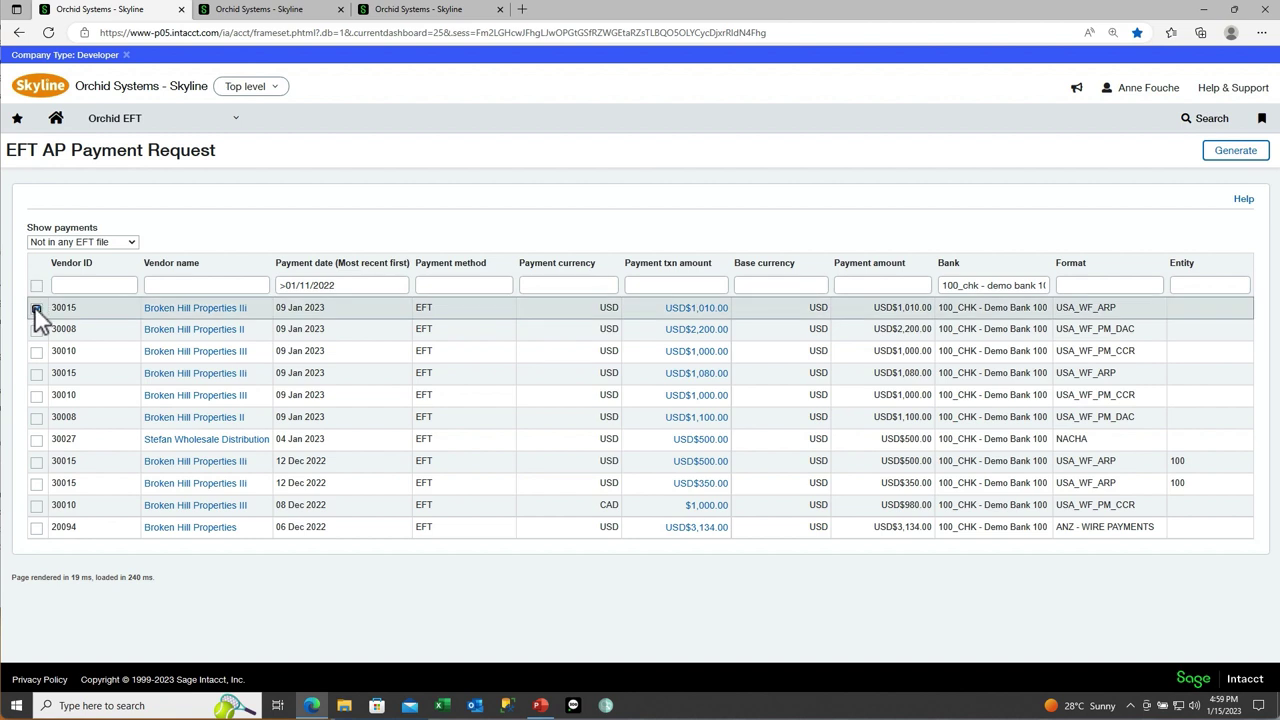
pyautogui.click(36, 309)
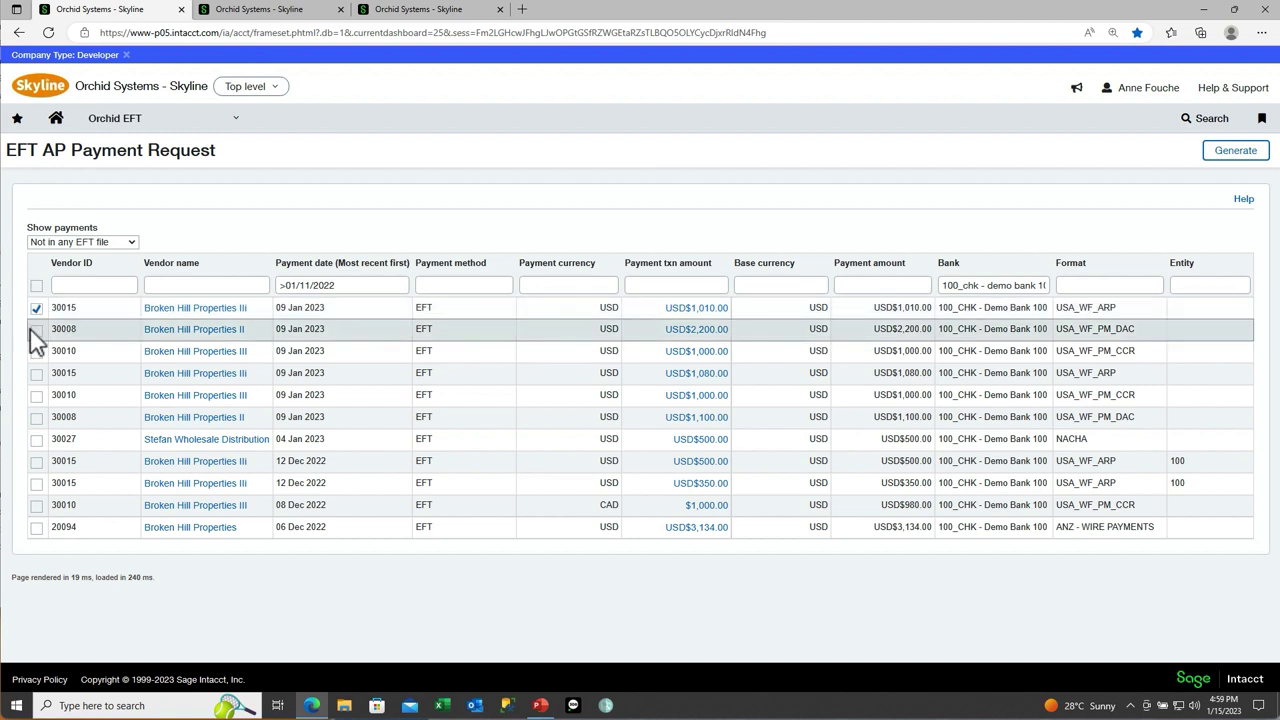
pyautogui.click(37, 331)
pyautogui.click(36, 352)
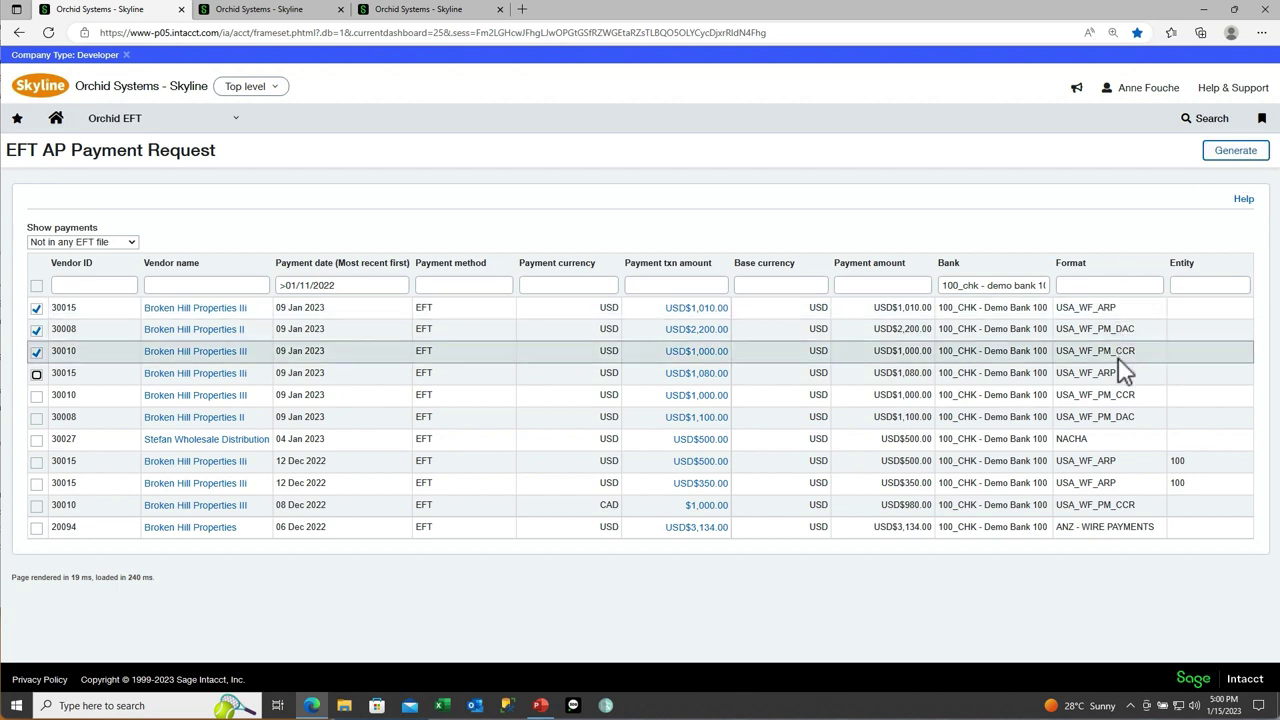
pyautogui.click(1230, 156)
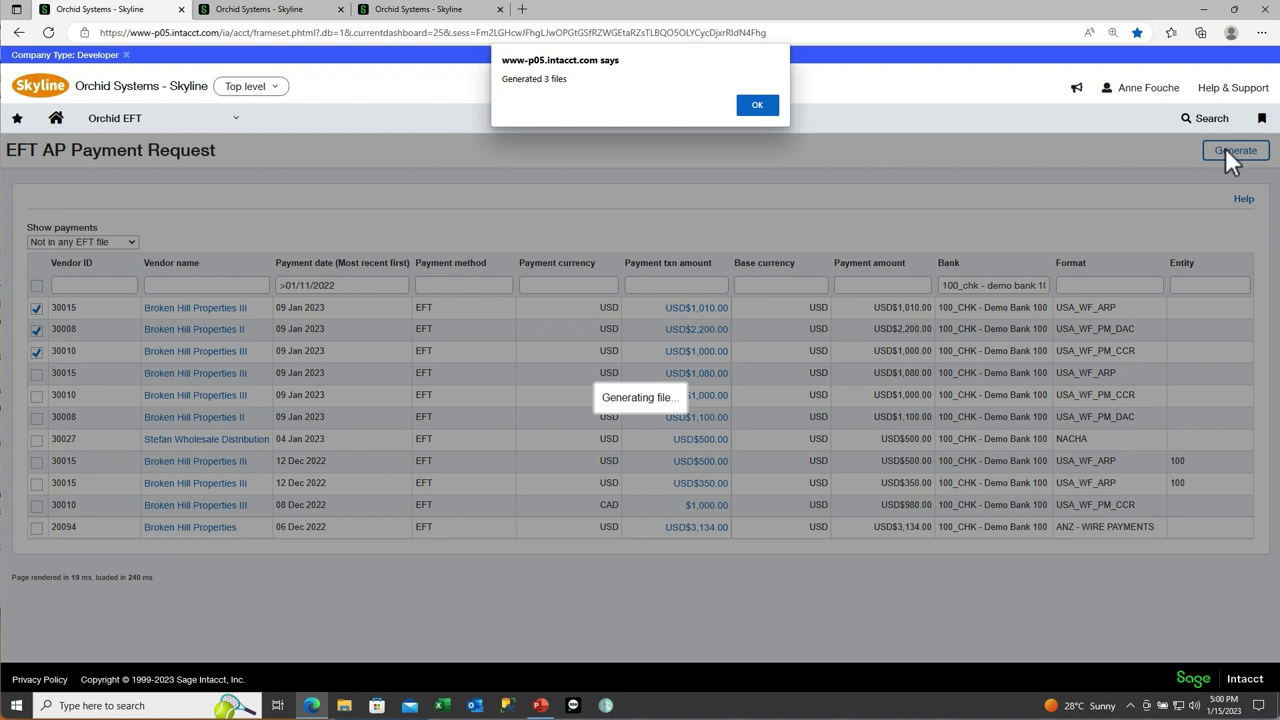
# Dismiss the 3-files-generated notice and show payments Included in an EFT file
pyautogui.click(759, 107)
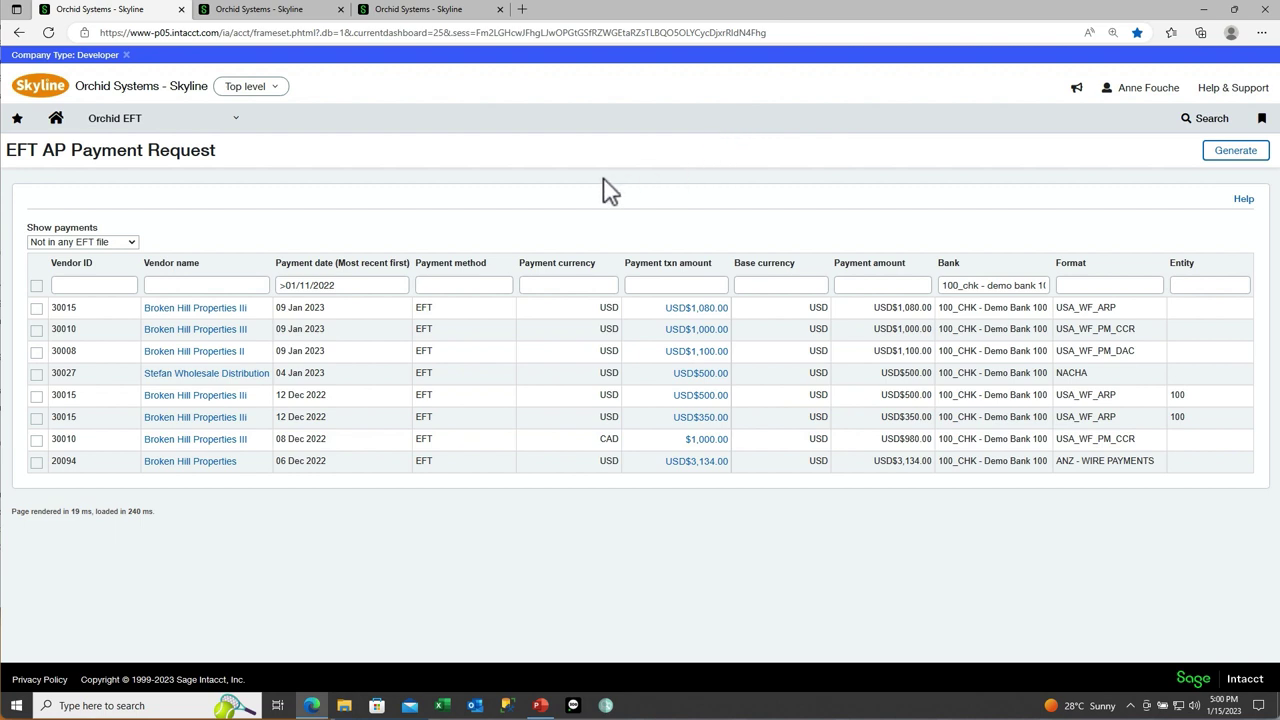
pyautogui.click(132, 246)
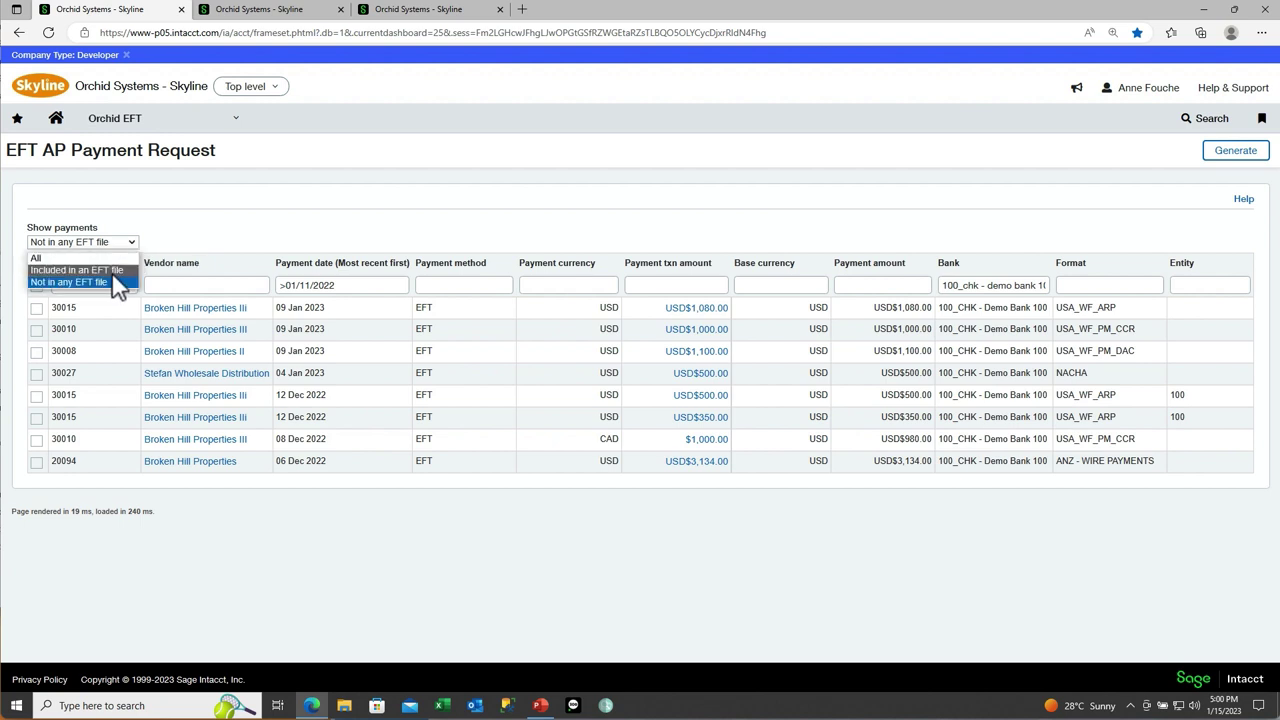
pyautogui.click(112, 271)
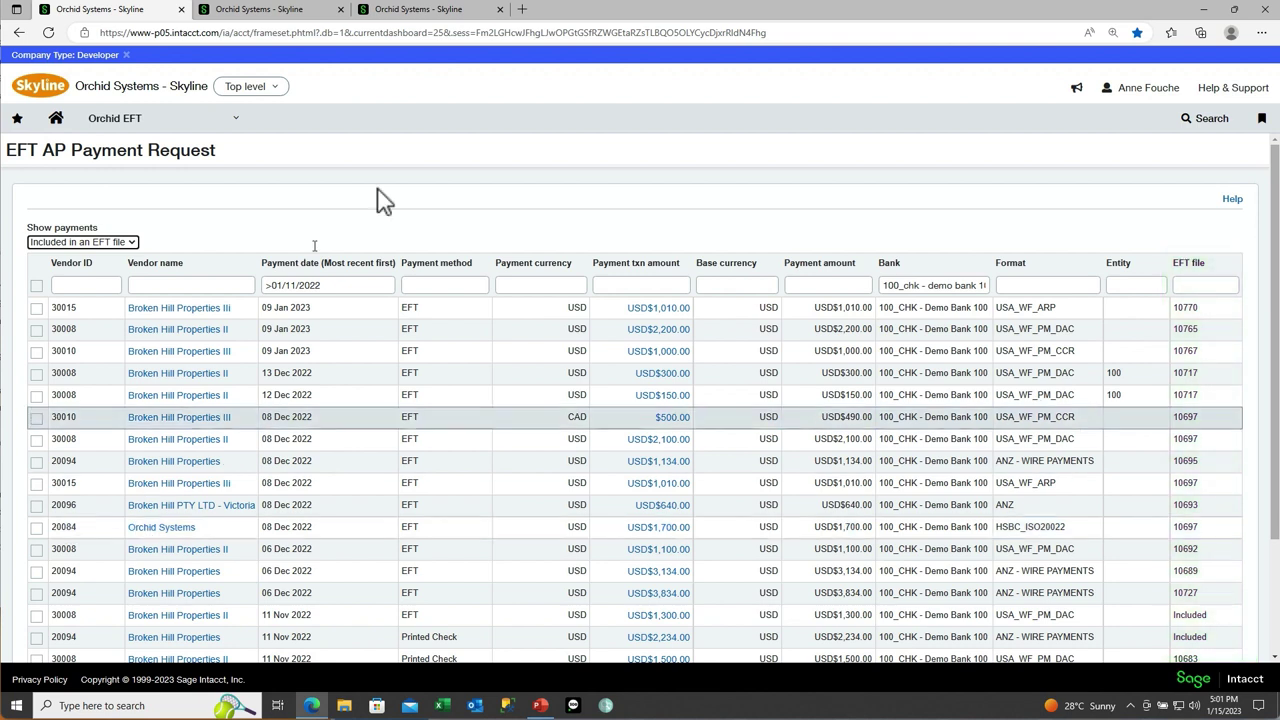
# Go to the EFT File List and inspect file 10767's bank and payment details
pyautogui.click(237, 120)
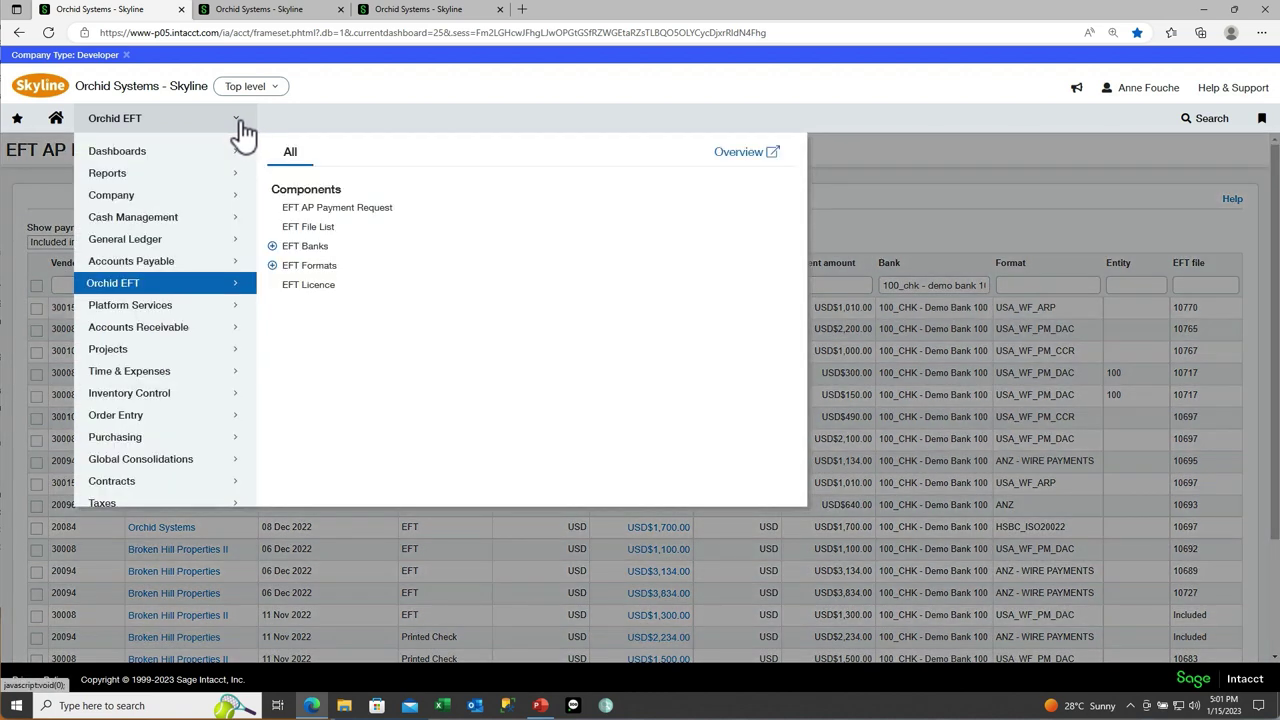
pyautogui.click(306, 229)
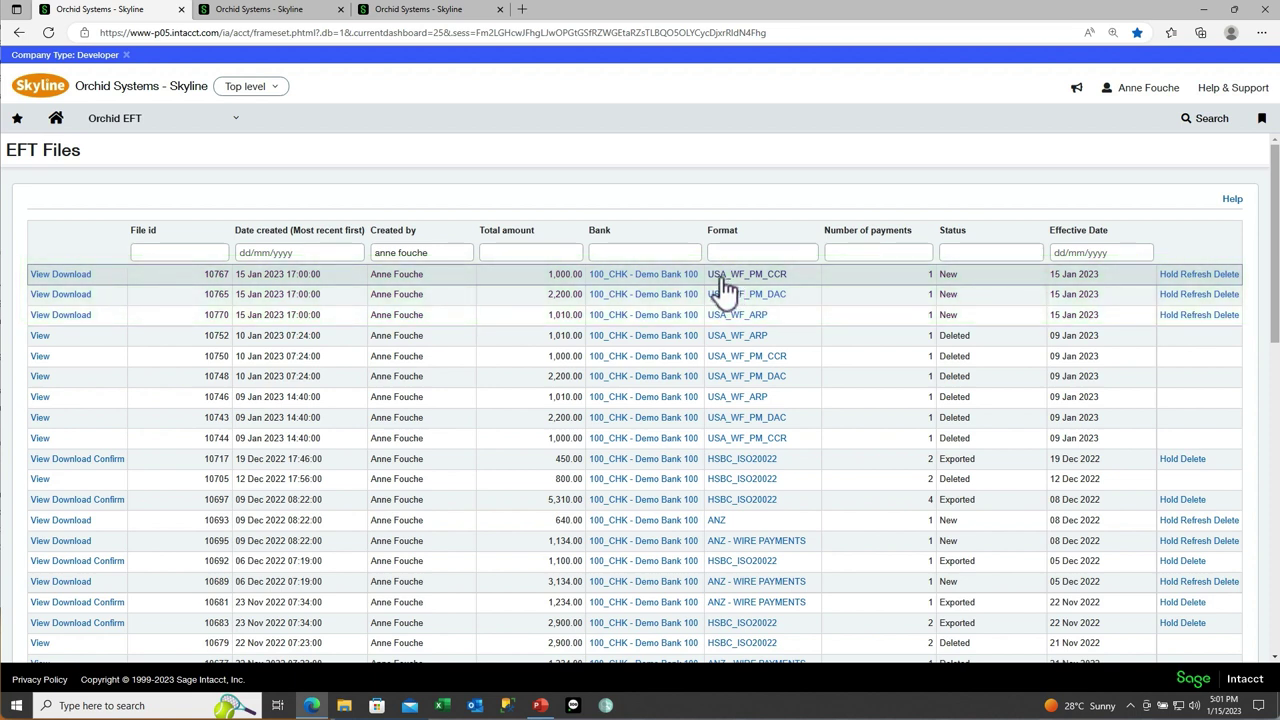
pyautogui.click(40, 274)
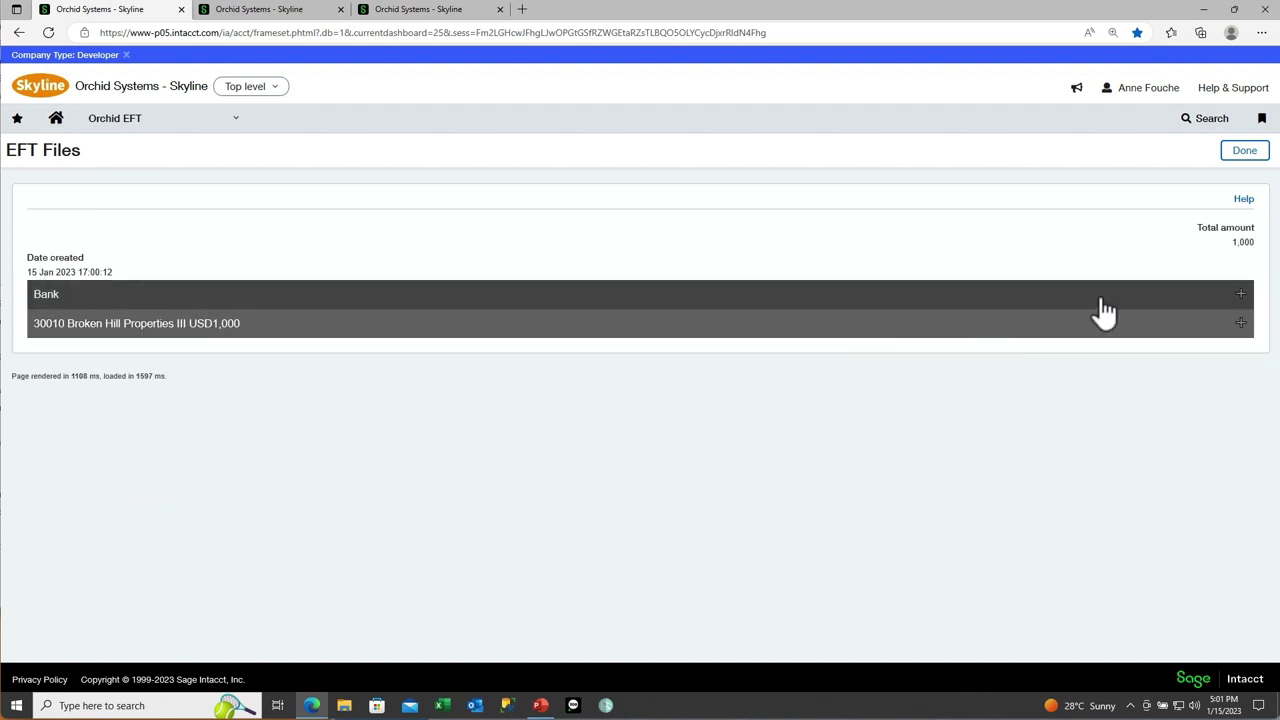
pyautogui.click(1241, 296)
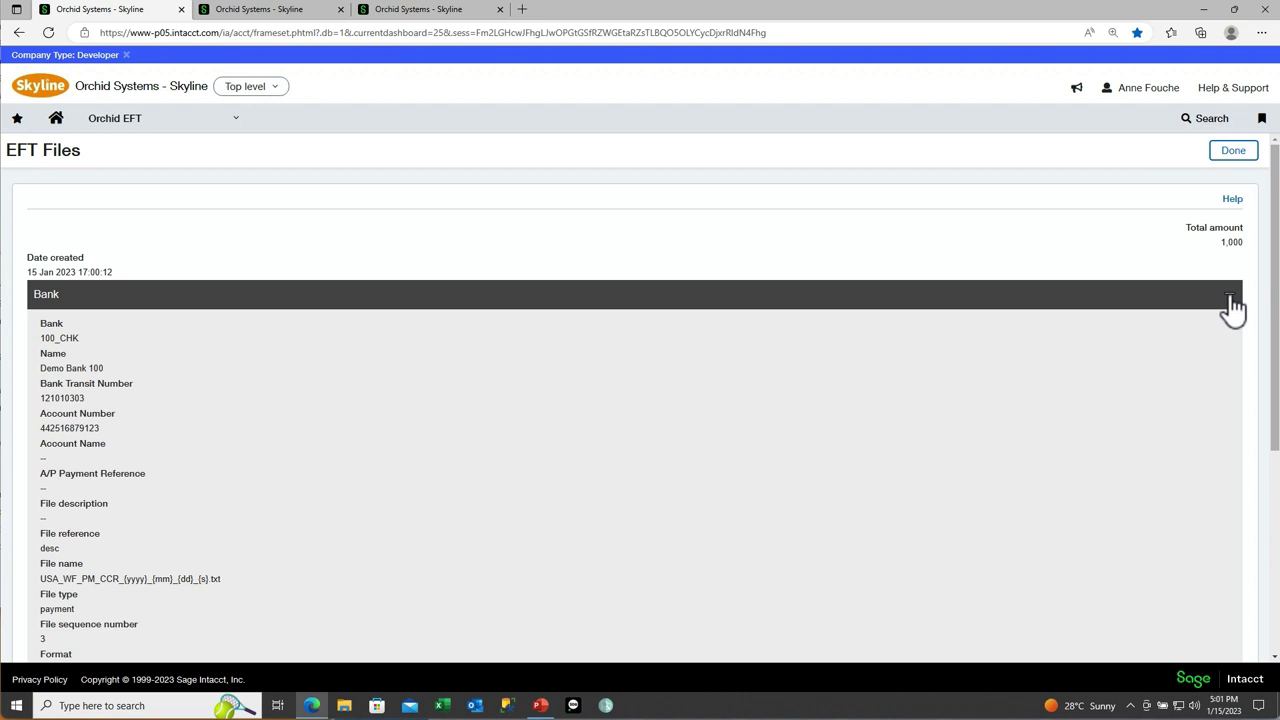
pyautogui.click(1230, 297)
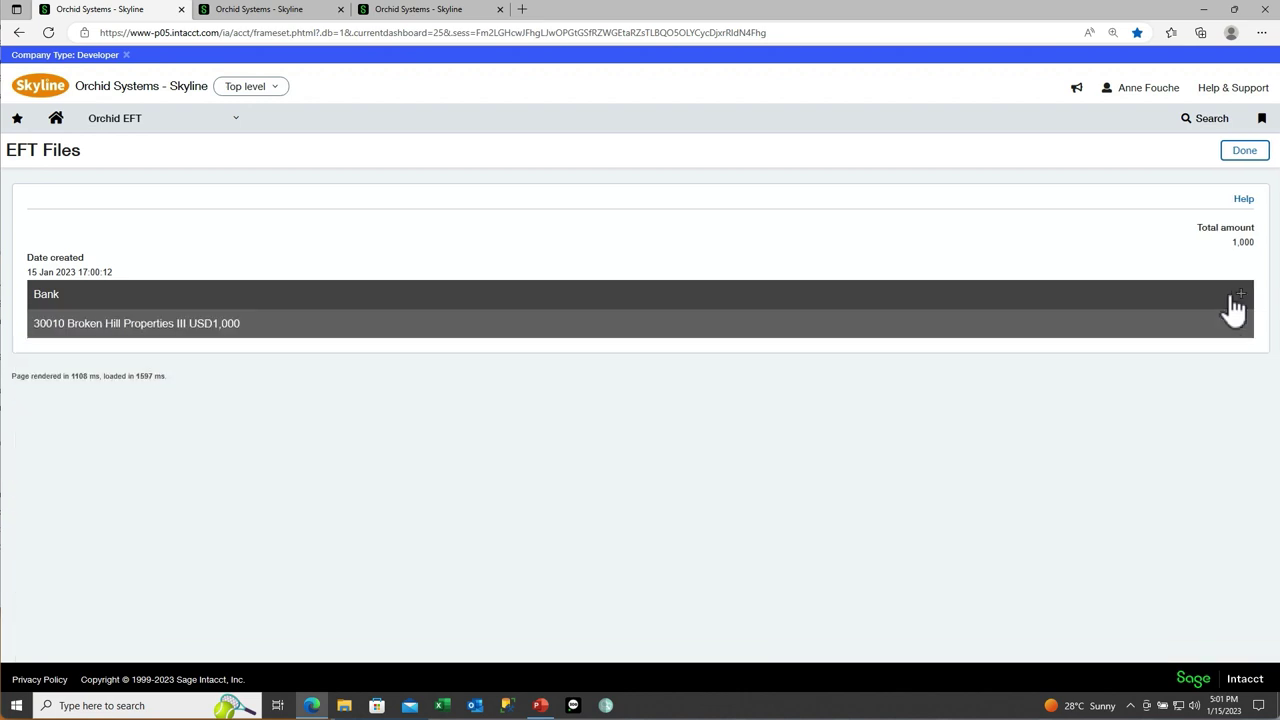
pyautogui.click(1241, 326)
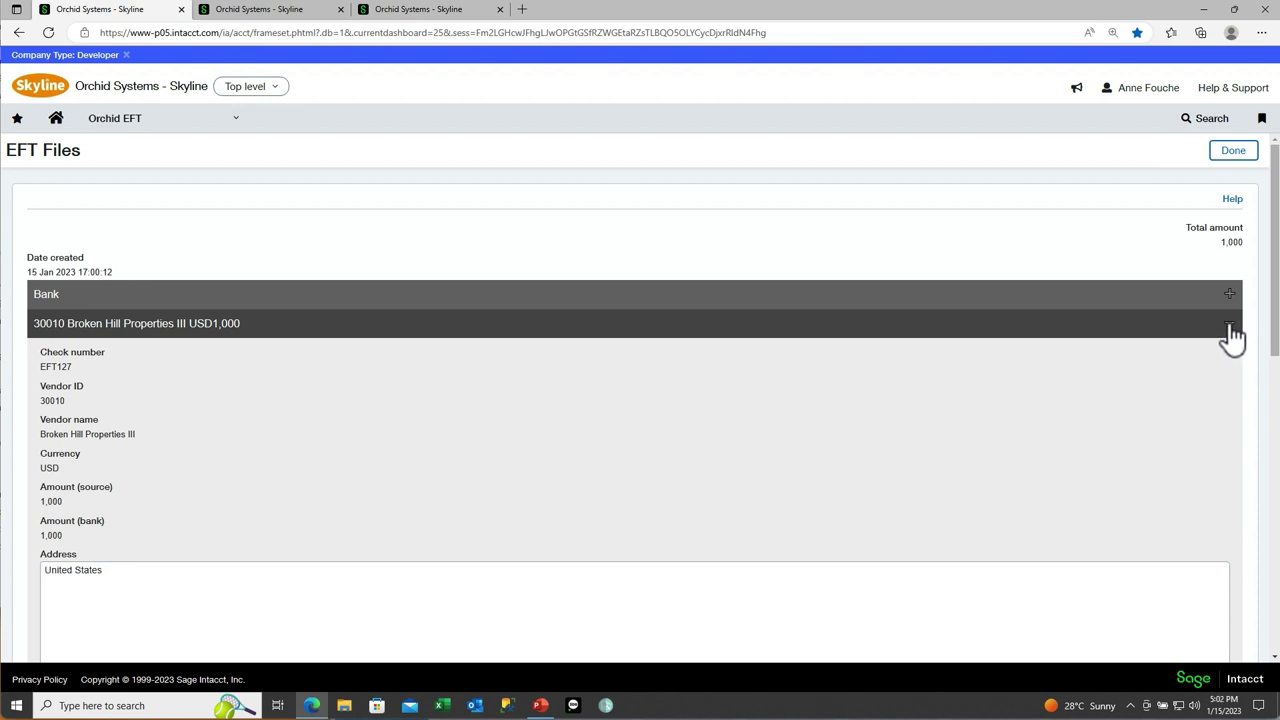
pyautogui.click(1229, 326)
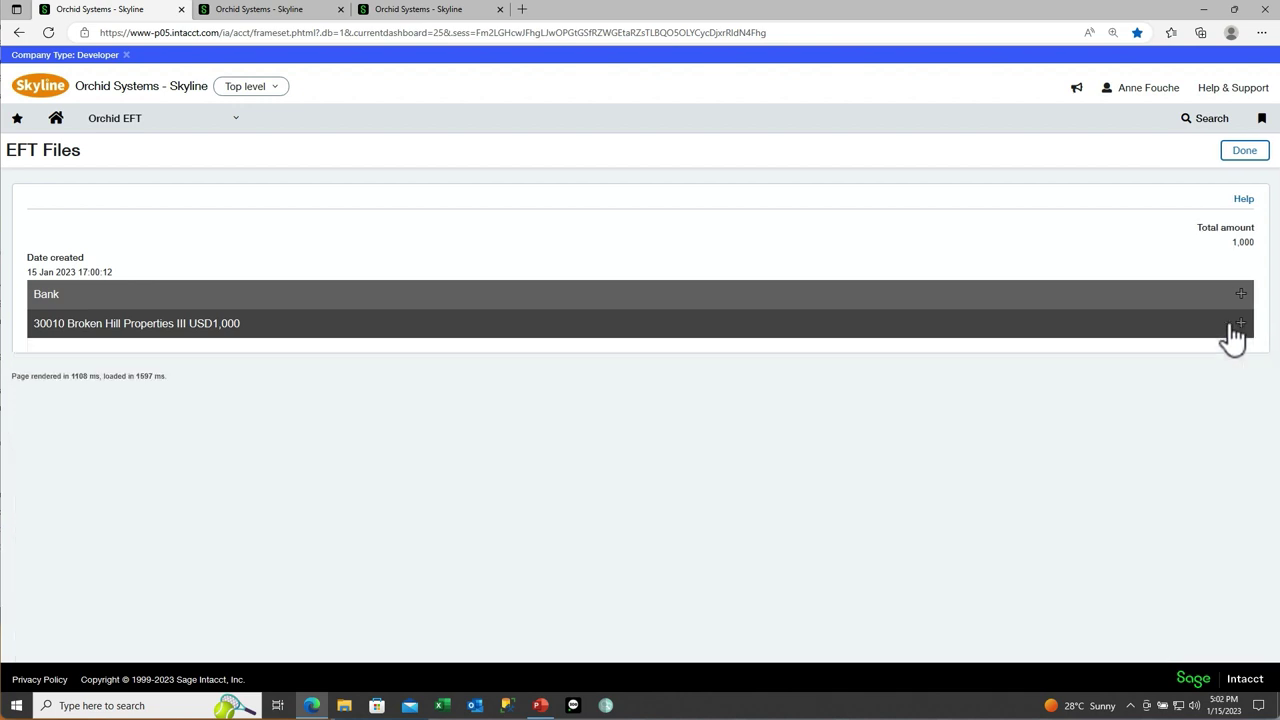
pyautogui.click(1246, 155)
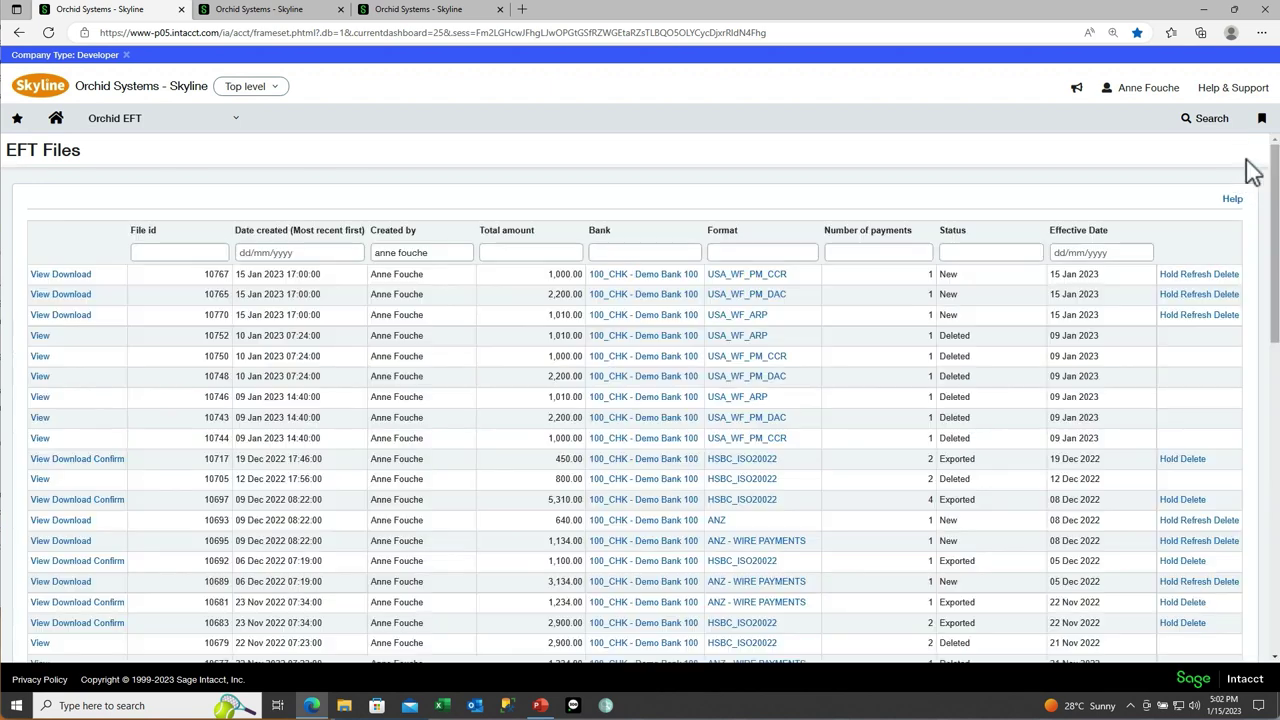
# Download EFT file 10767 and open USA_WF_PM_CCR_2023_01_15_3.txt in Notepad
pyautogui.click(74, 276)
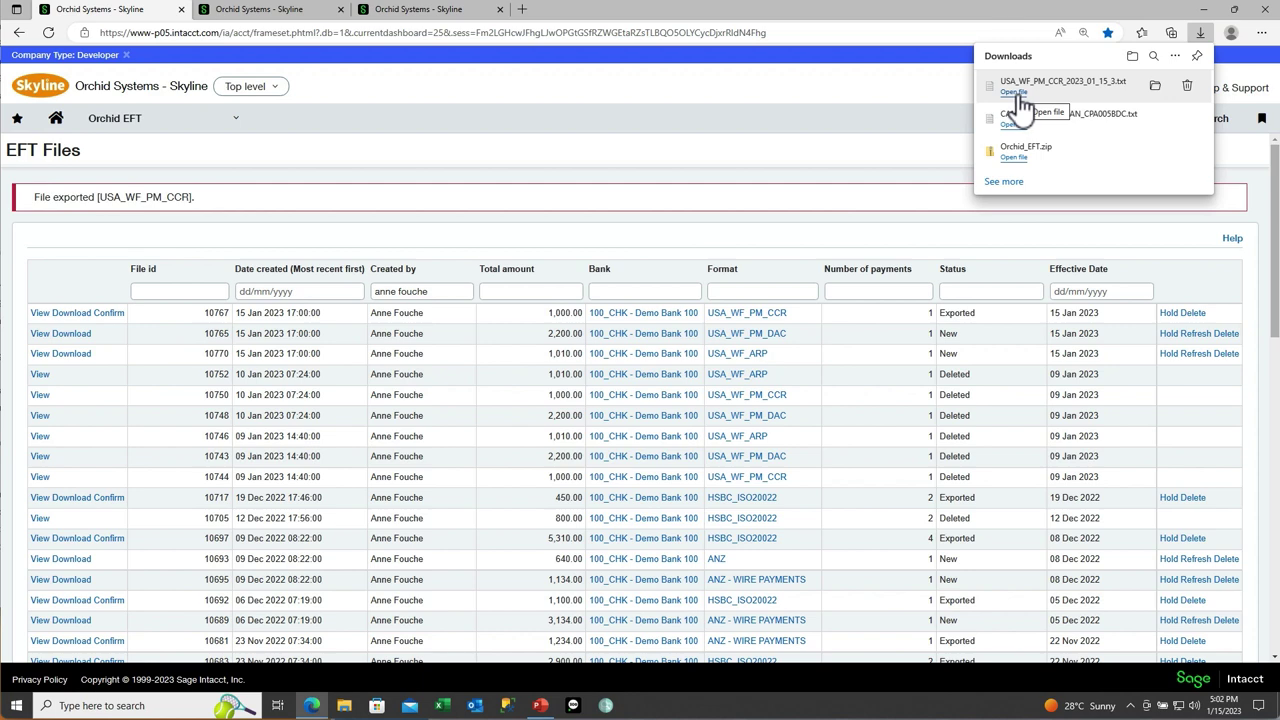
pyautogui.click(1014, 92)
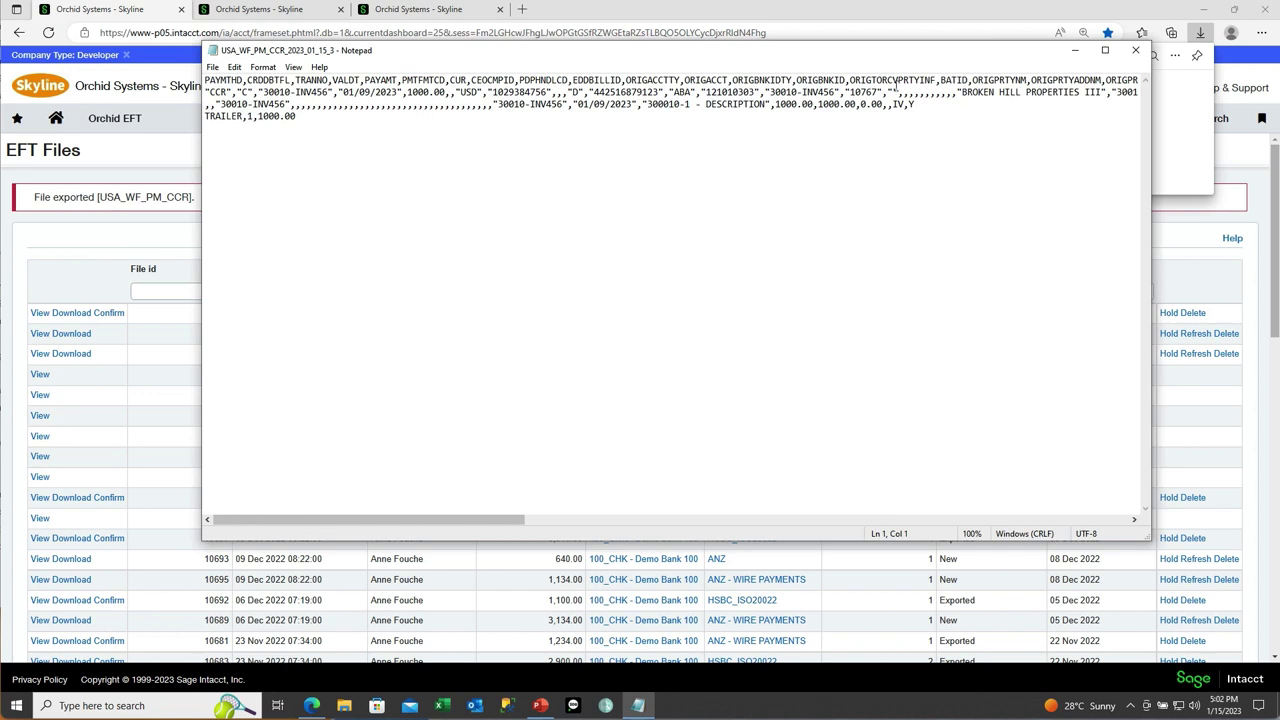
# Select the exported file's text in Notepad, then close Notepad
pyautogui.click(326, 118)
pyautogui.moveTo(326, 118); pyautogui.dragTo(205, 79)
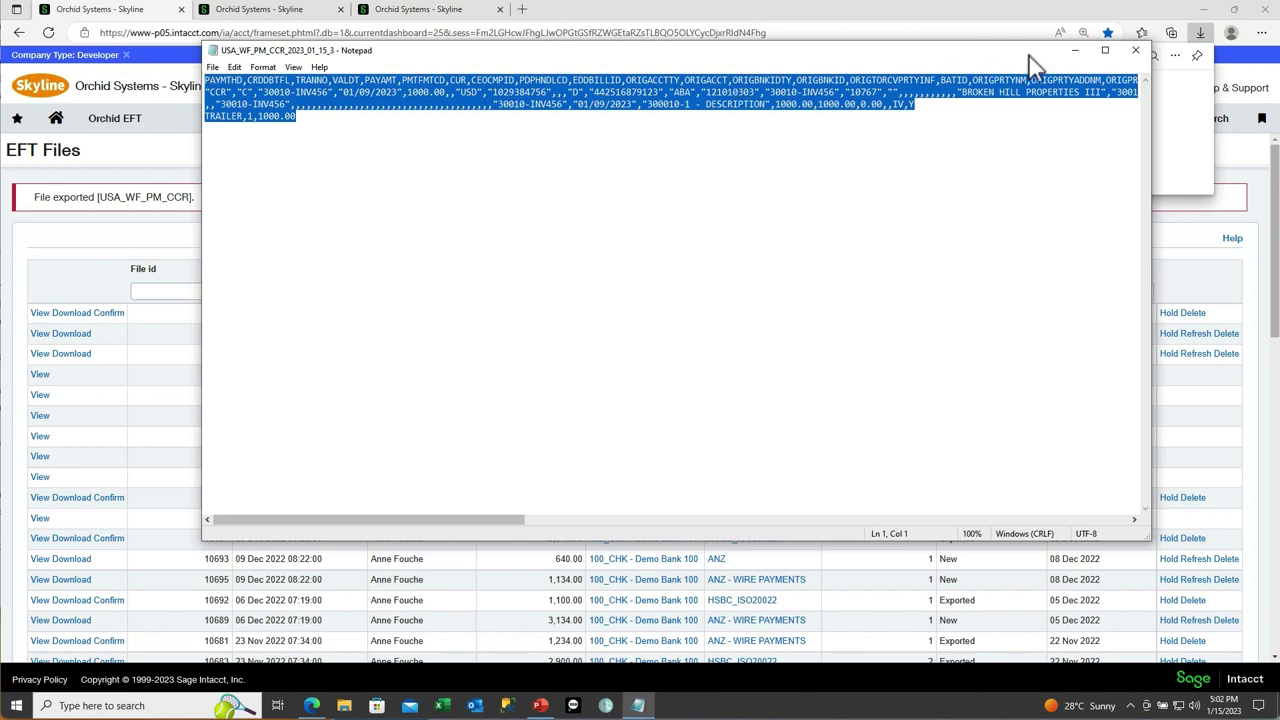
pyautogui.click(1135, 52)
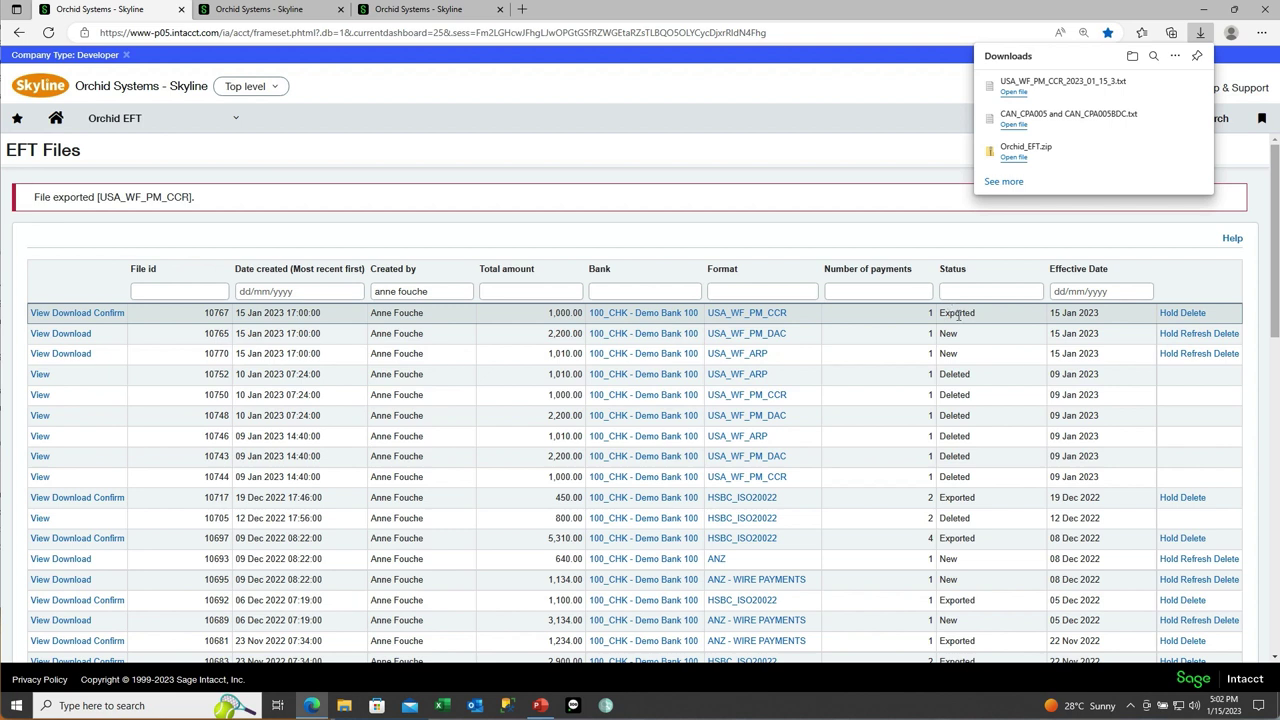
# Confirm EFT file 10767 in the EFT Files list
pyautogui.click(116, 313)
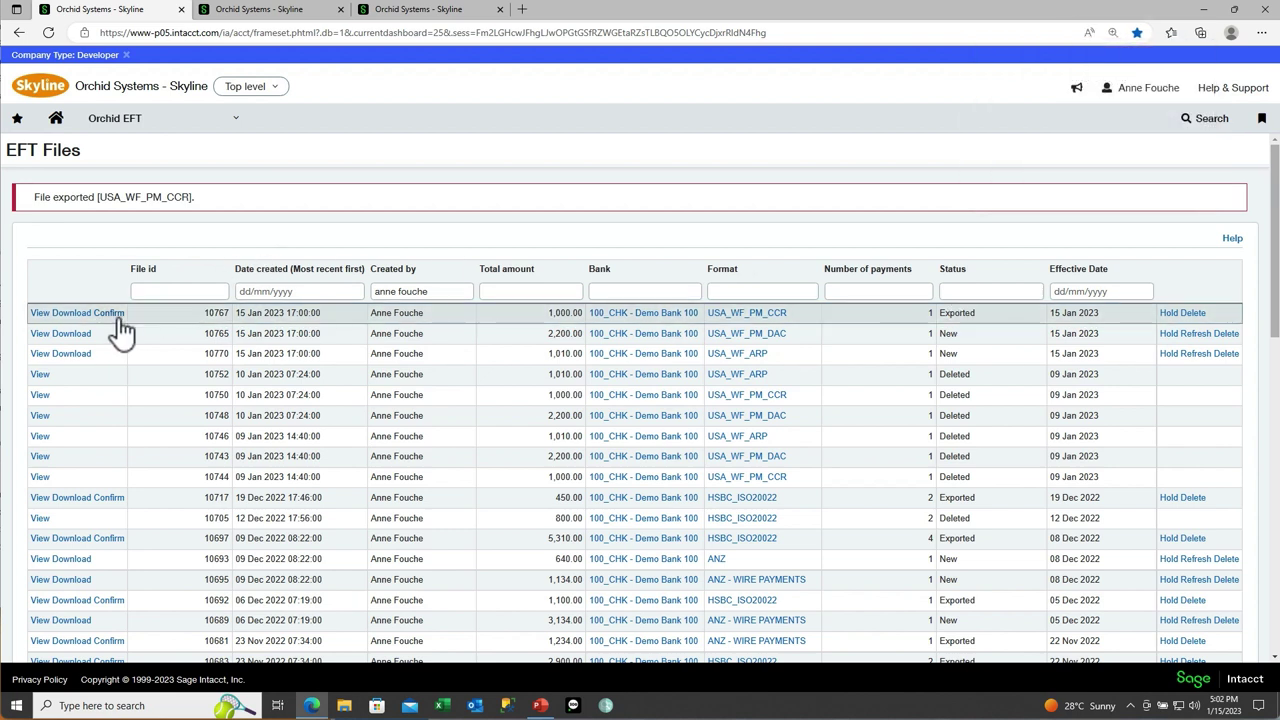